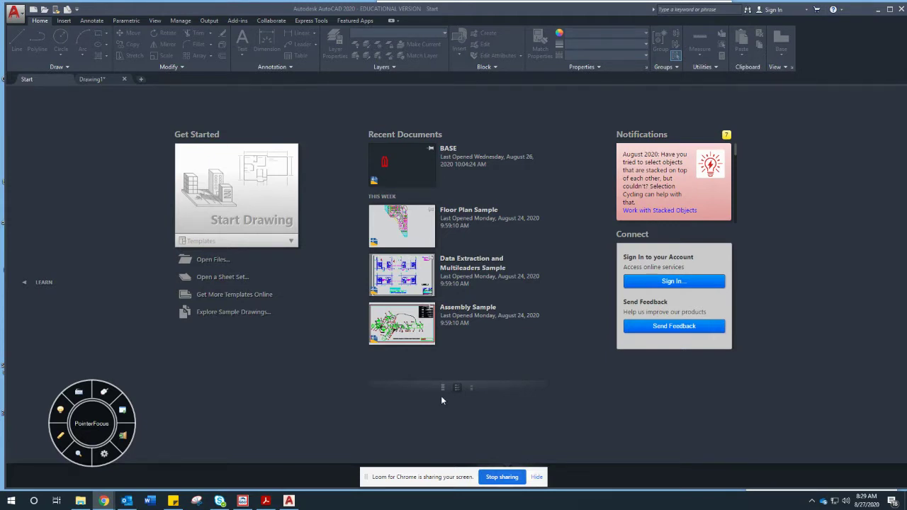
- Switch to Acrobat Reader and review the house floor plan PDF
{"action": "left_click", "coordinate": [267, 500]}
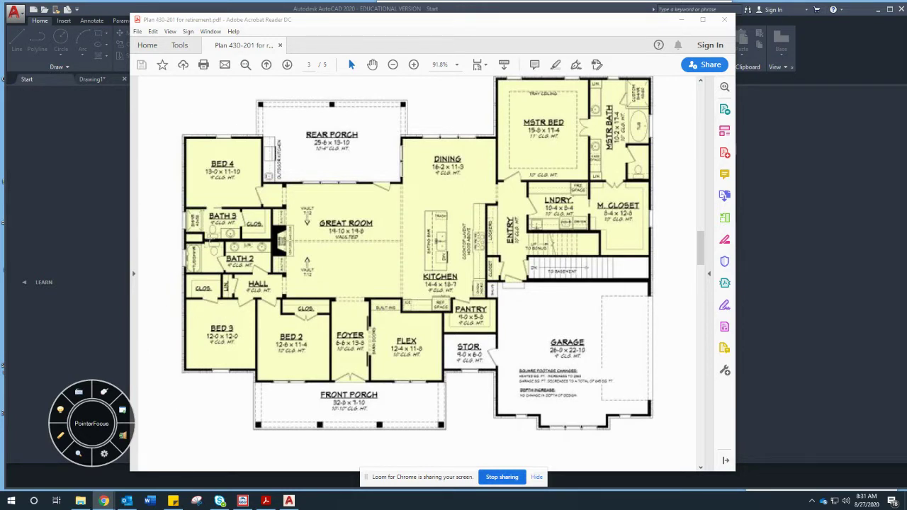
{"action": "left_click", "coordinate": [104, 392]}
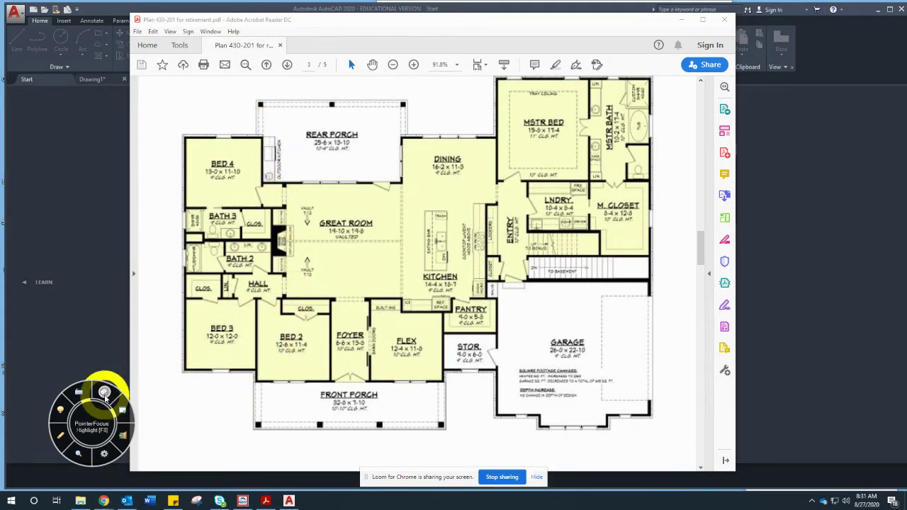
{"action": "left_click", "coordinate": [104, 393]}
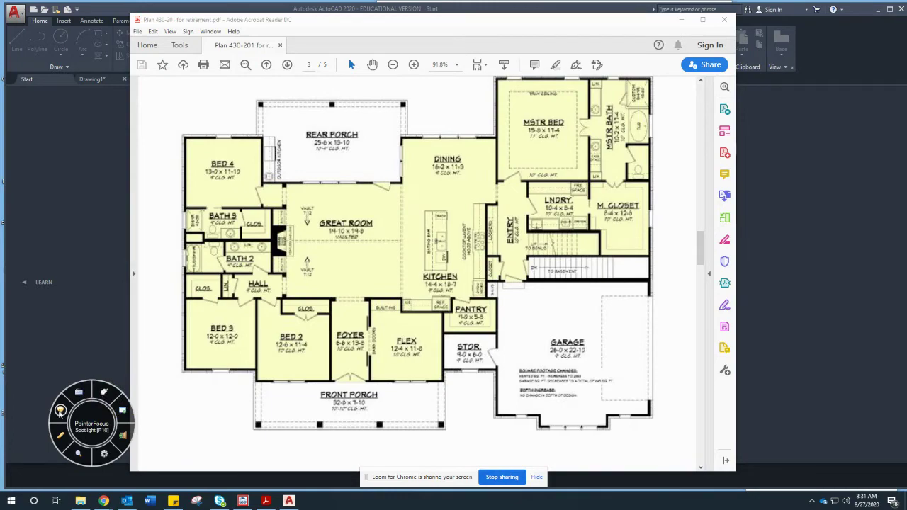
{"action": "left_click", "coordinate": [60, 410]}
{"action": "left_click", "coordinate": [60, 410]}
{"action": "left_click", "coordinate": [682, 24]}
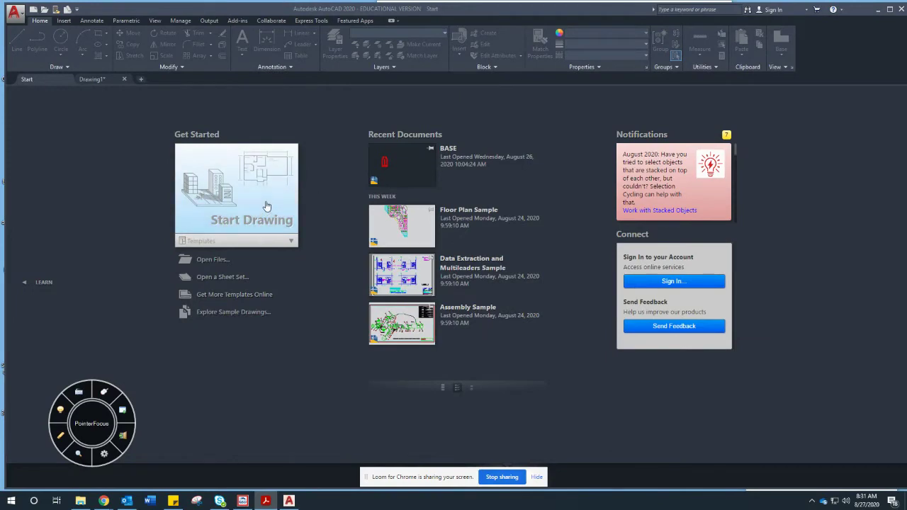
- Start a new AutoCAD drawing and set its length units to Architectural with 0'-0 1/2" precision
{"action": "left_click", "coordinate": [243, 197]}
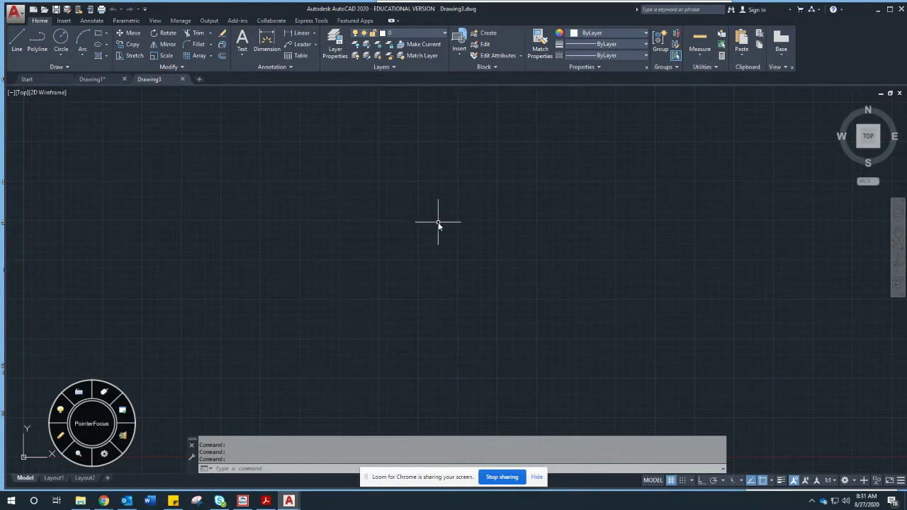
{"action": "type", "text": "UNITS"}
{"action": "key", "text": "Return"}
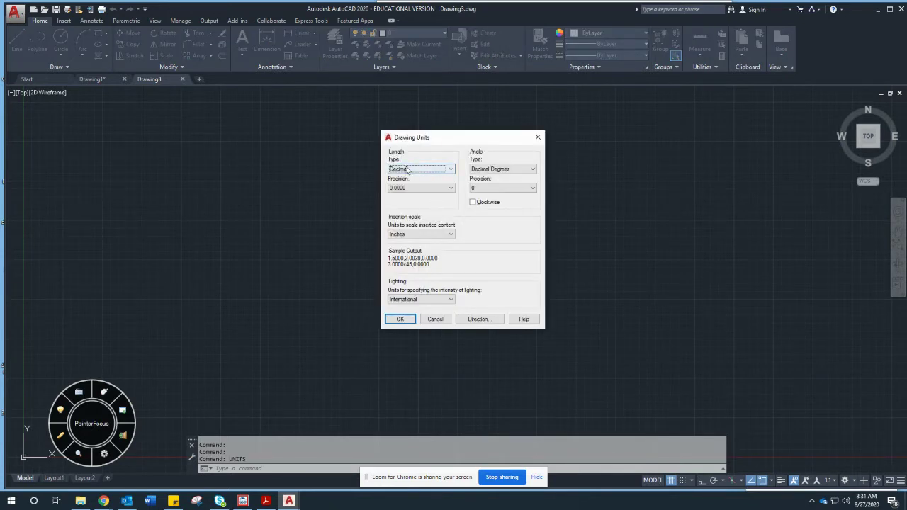
{"action": "left_click", "coordinate": [448, 173]}
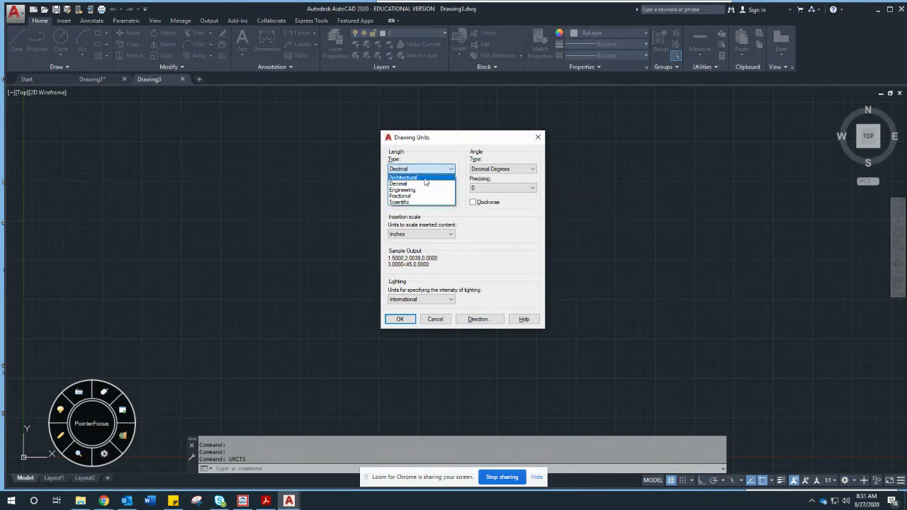
{"action": "left_click", "coordinate": [426, 179]}
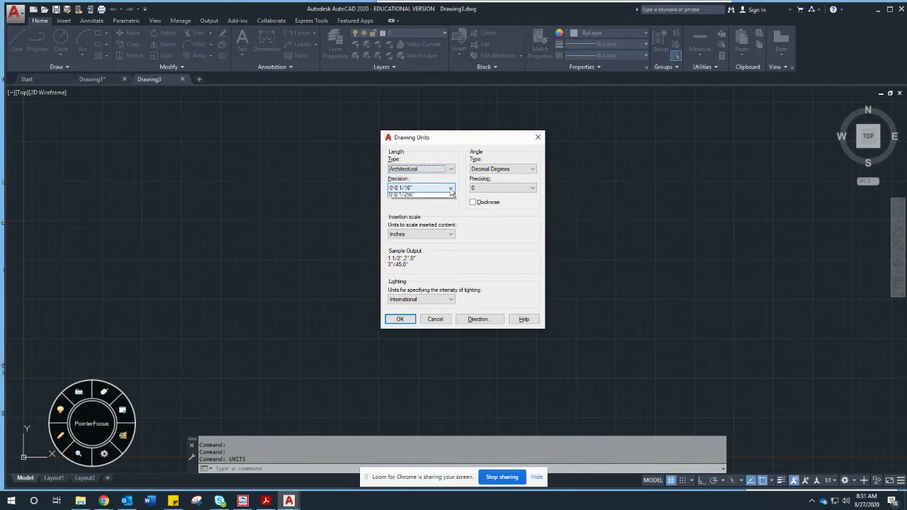
{"action": "left_click", "coordinate": [434, 188]}
{"action": "left_click", "coordinate": [401, 202]}
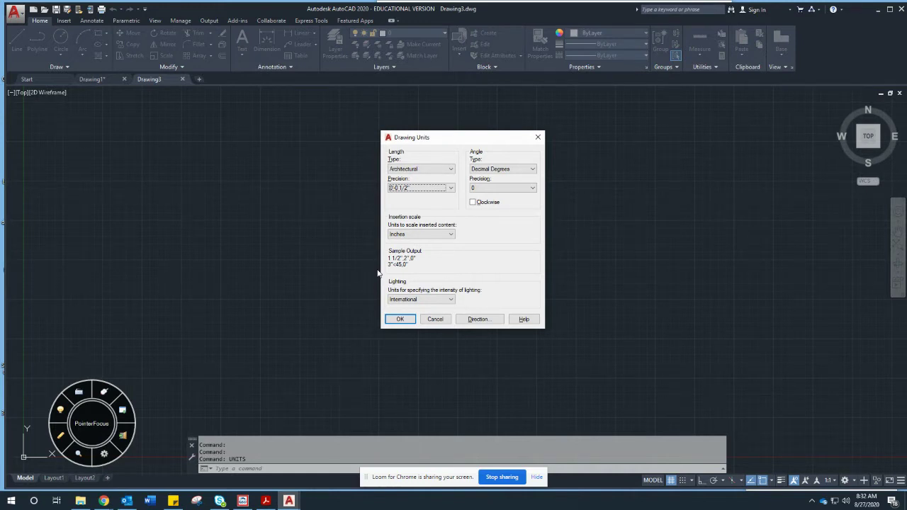
{"action": "left_click", "coordinate": [404, 320]}
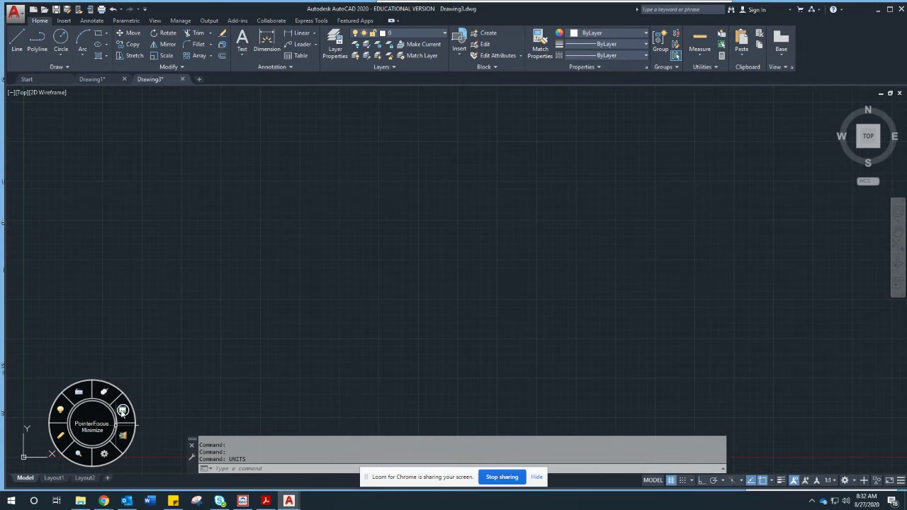
- Create a new layer named WALLS in the Layer Properties Manager
{"action": "left_click", "coordinate": [105, 391]}
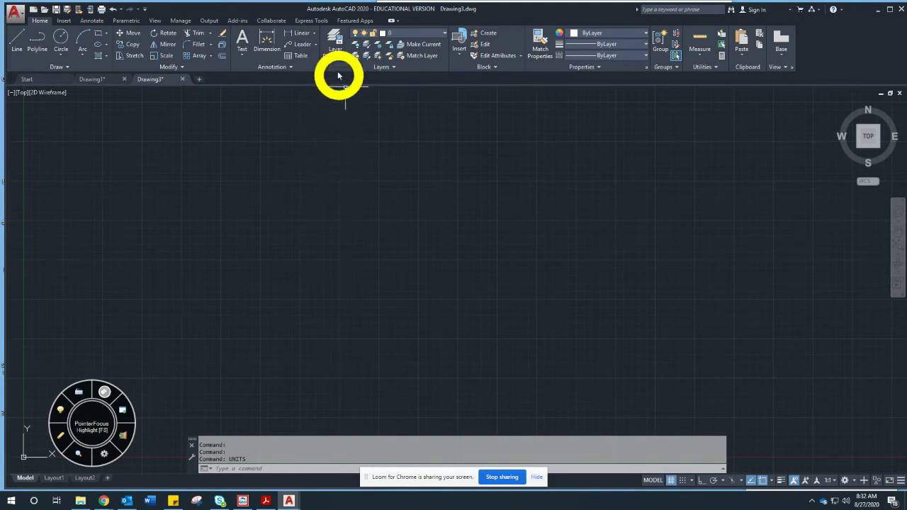
{"action": "left_click", "coordinate": [335, 49]}
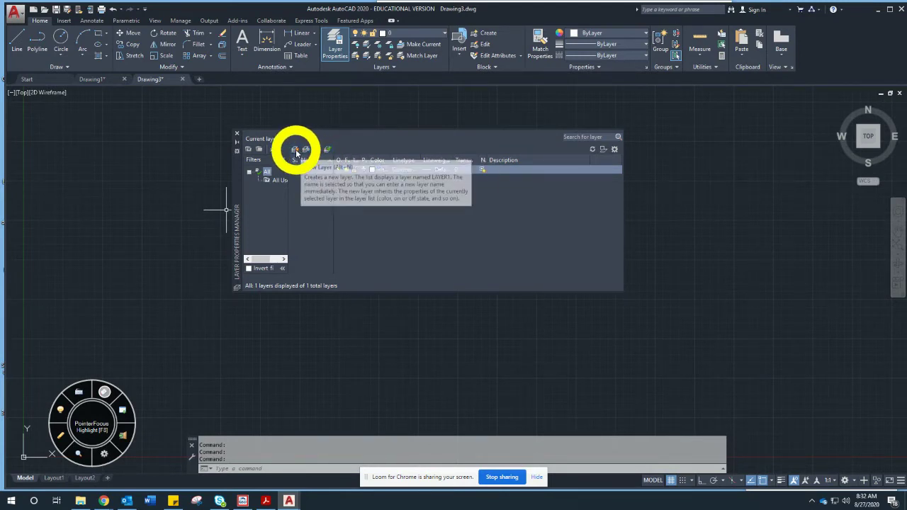
{"action": "left_click", "coordinate": [296, 152]}
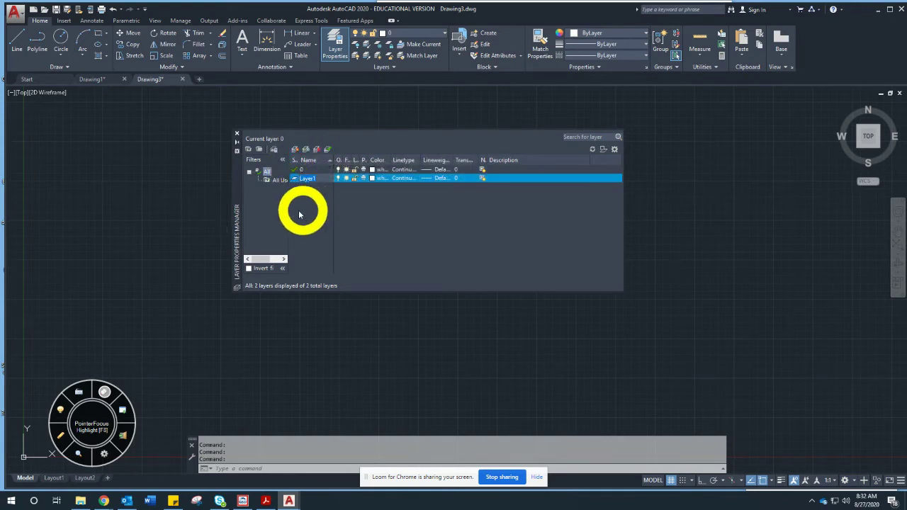
{"action": "left_click", "coordinate": [323, 178]}
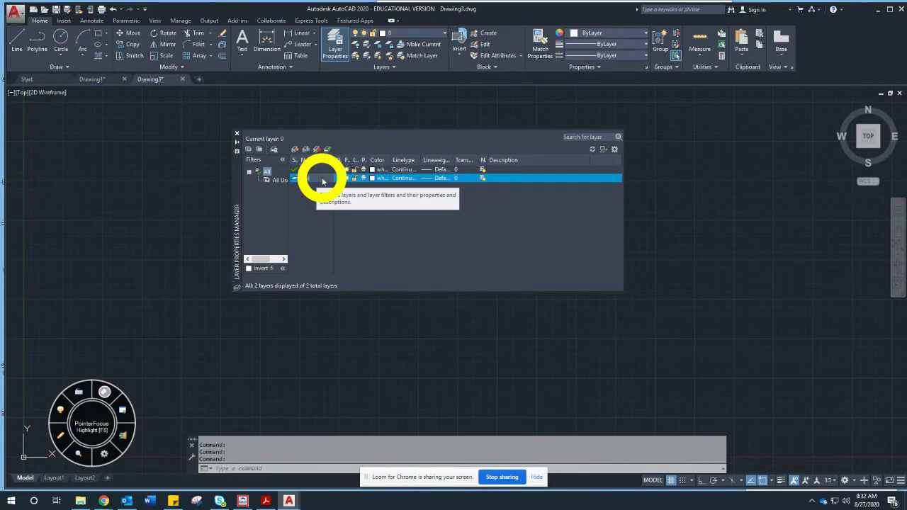
{"action": "type", "text": "Walls"}
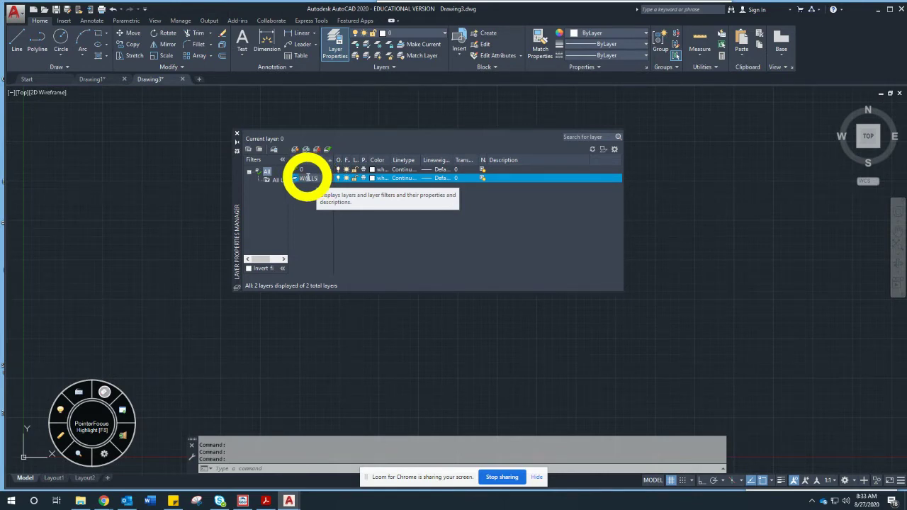
- Set the WALLS layer's color to index color red
{"action": "left_click", "coordinate": [373, 179]}
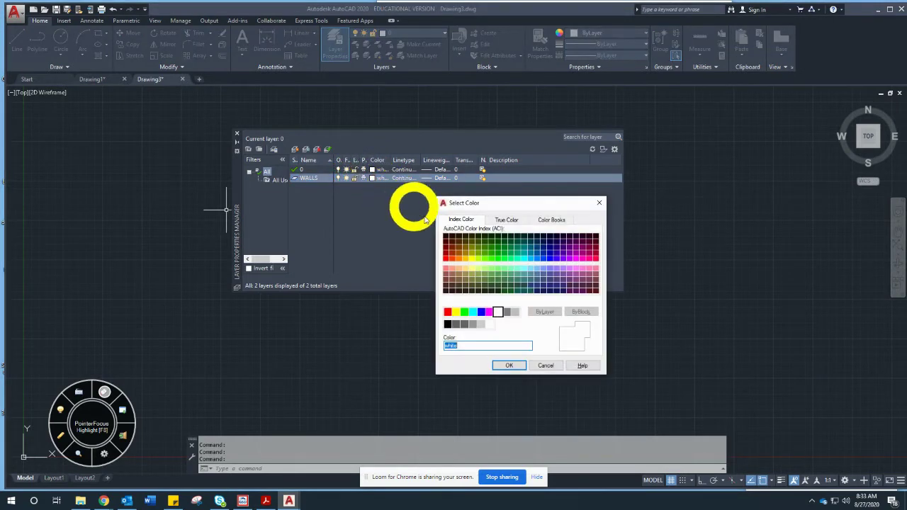
{"action": "left_click", "coordinate": [447, 312]}
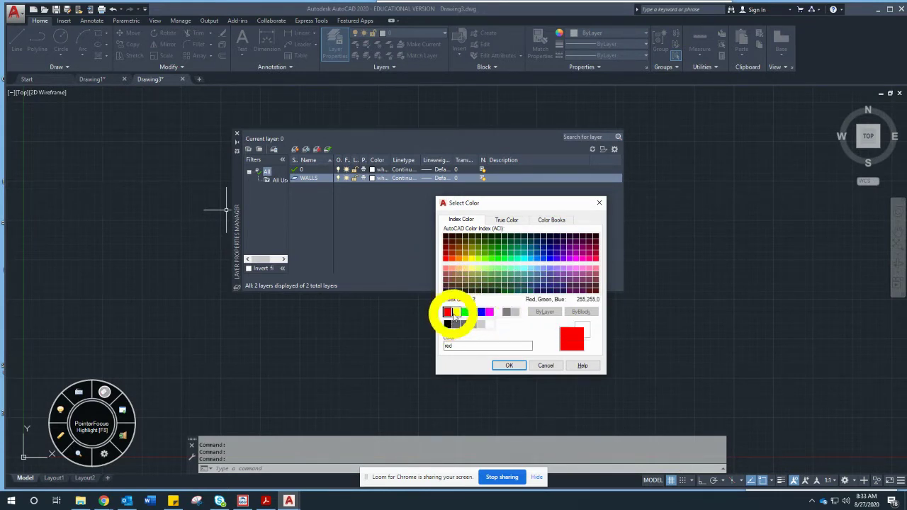
{"action": "left_click", "coordinate": [506, 221]}
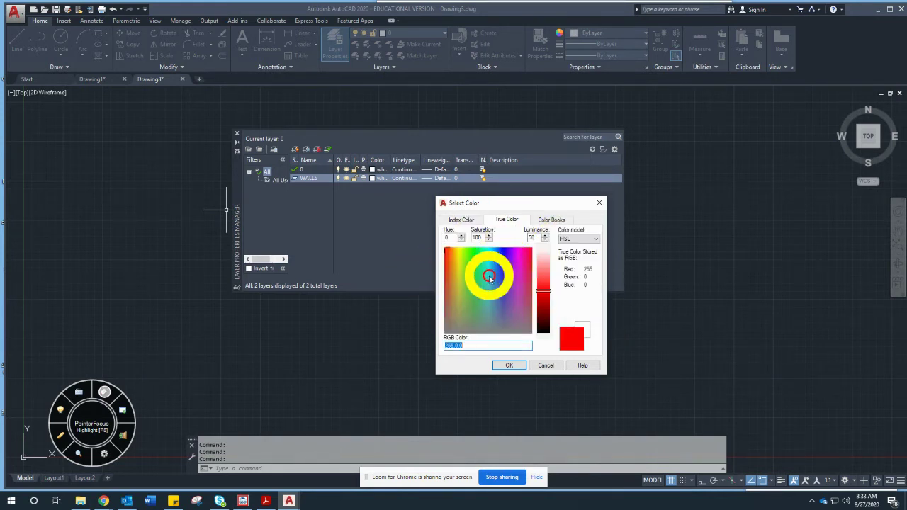
{"action": "left_click", "coordinate": [545, 220]}
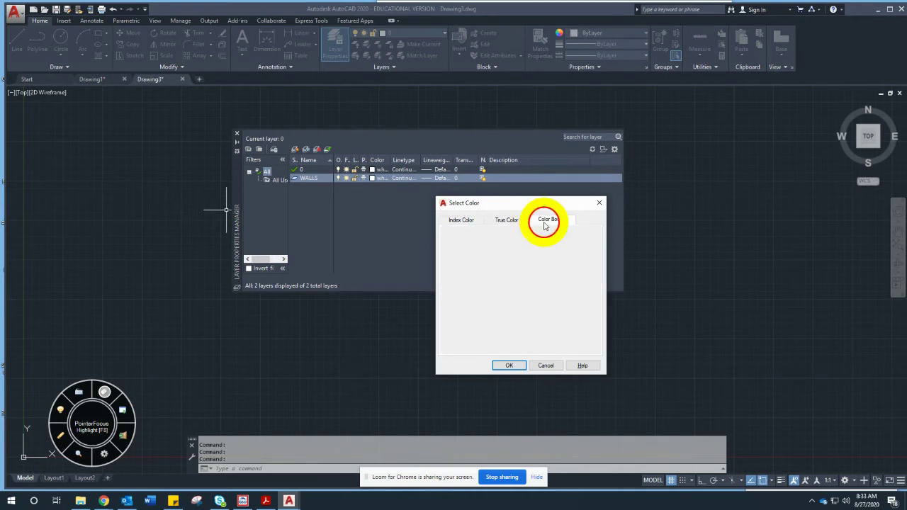
{"action": "left_click", "coordinate": [461, 220]}
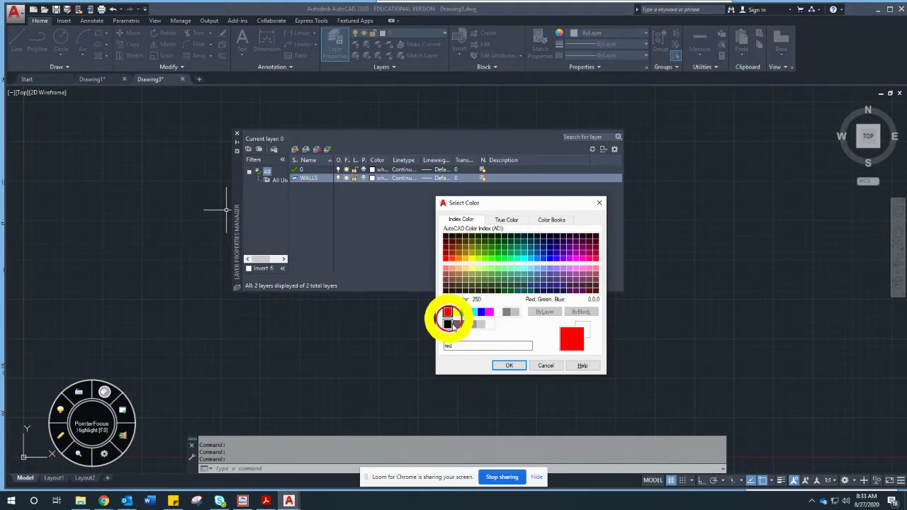
{"action": "left_click", "coordinate": [509, 365]}
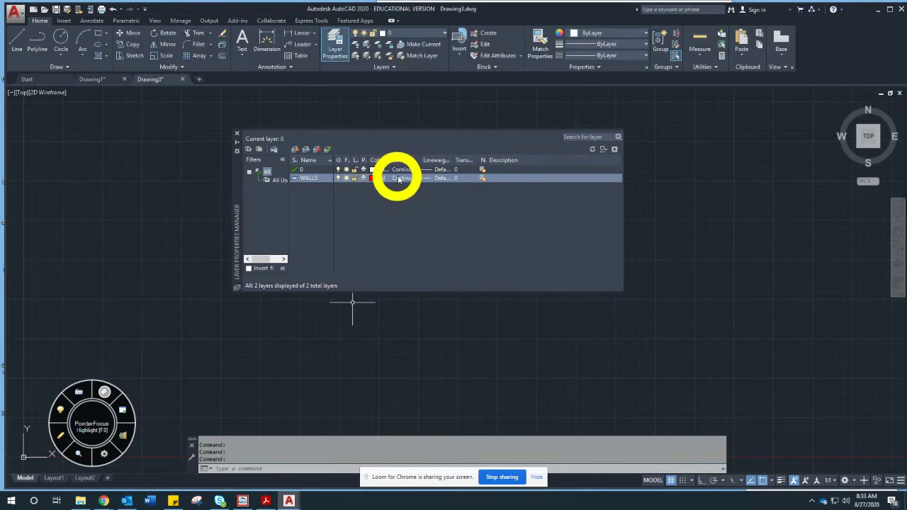
- Set the WALLS layer's lineweight to 0.60 mm and make WALLS the current layer
{"action": "left_click", "coordinate": [433, 178]}
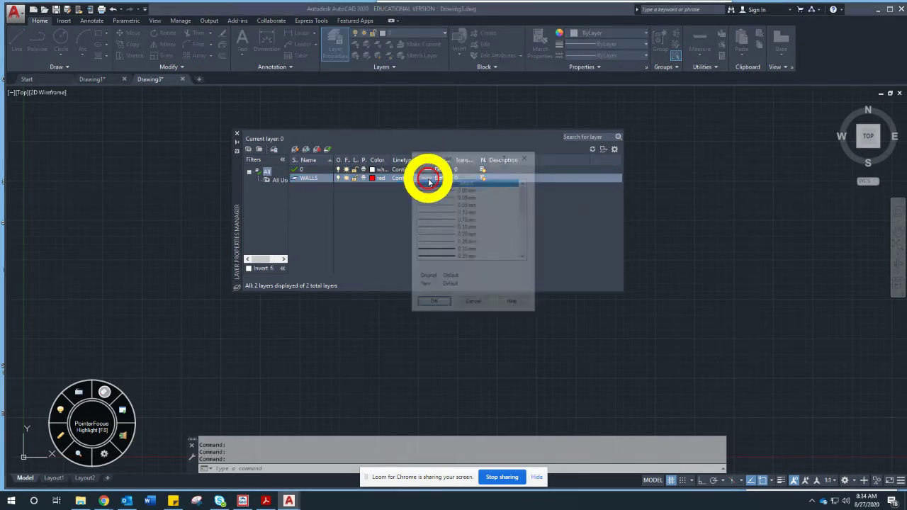
{"action": "scroll", "coordinate": [528, 206], "scroll_direction": "down", "scroll_amount": 2}
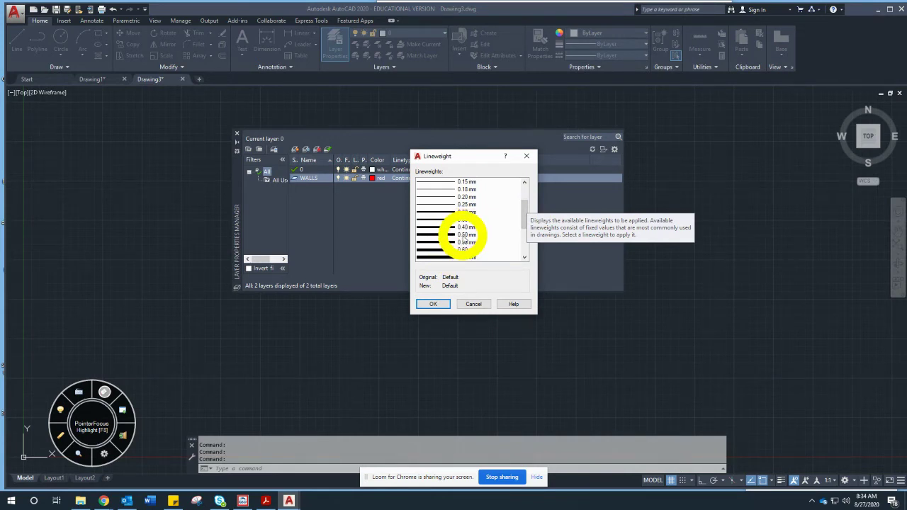
{"action": "left_click", "coordinate": [452, 250]}
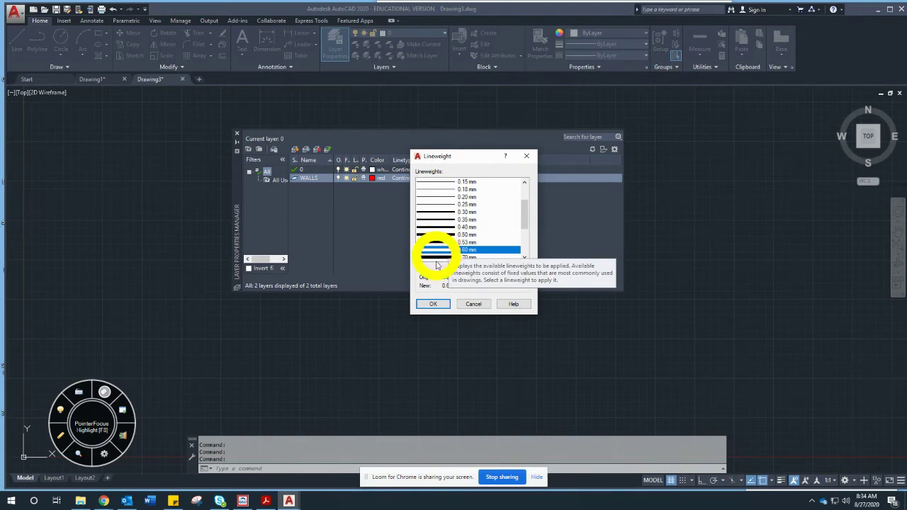
{"action": "left_click", "coordinate": [435, 305]}
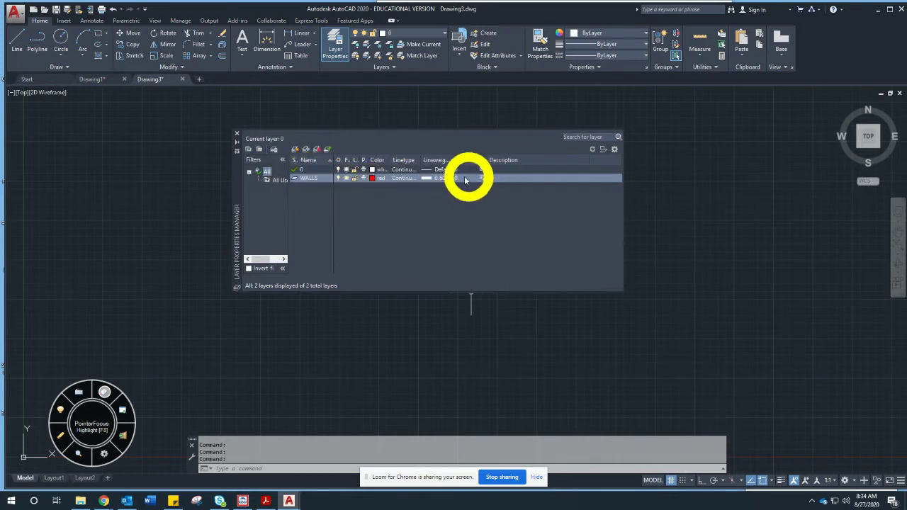
{"action": "double_click", "coordinate": [294, 178]}
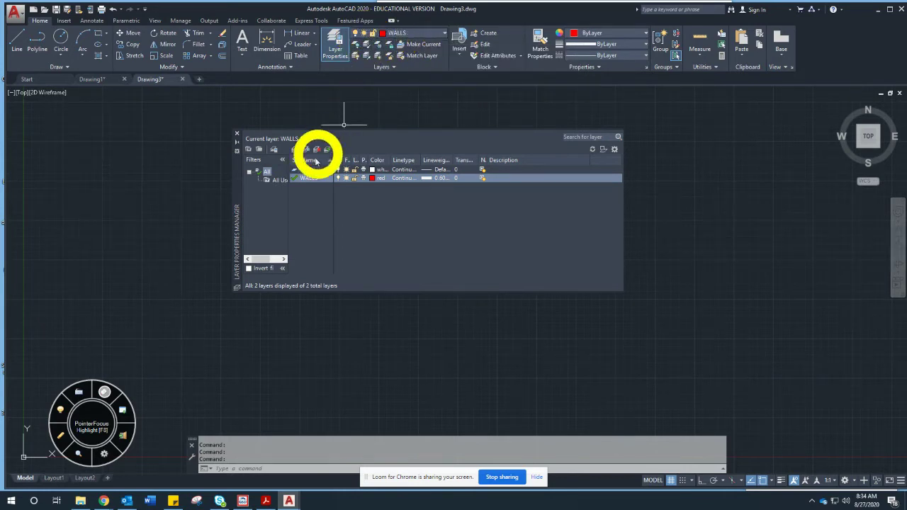
{"action": "left_click", "coordinate": [237, 135]}
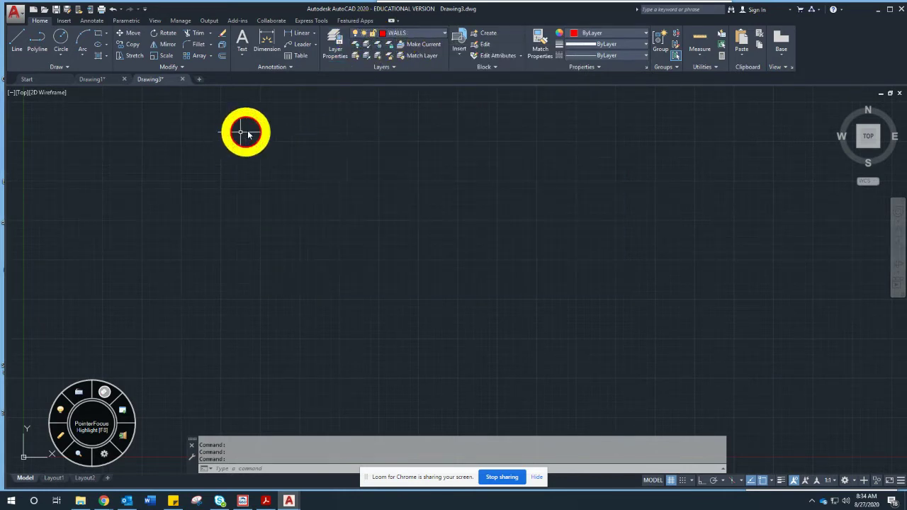
- Switch the current layer to 0 and back to WALLS
{"action": "left_click", "coordinate": [428, 36]}
{"action": "left_click", "coordinate": [411, 44]}
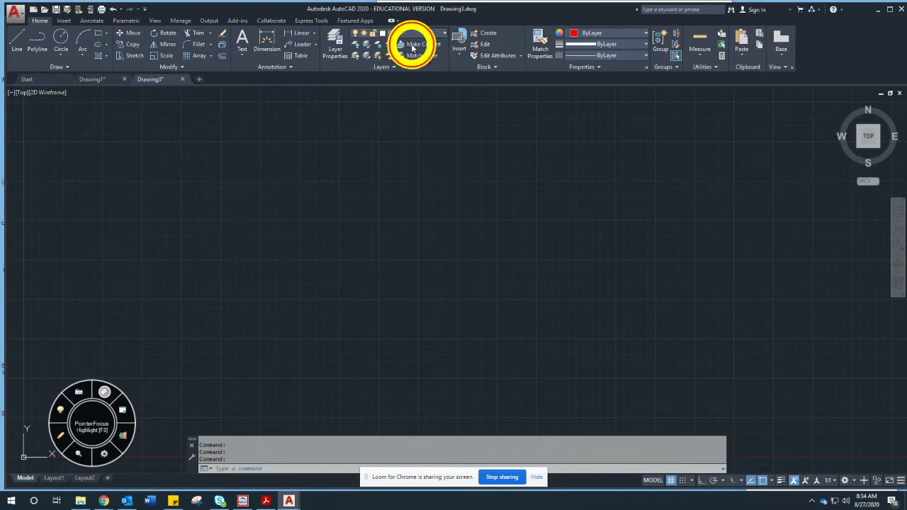
{"action": "left_click", "coordinate": [394, 34]}
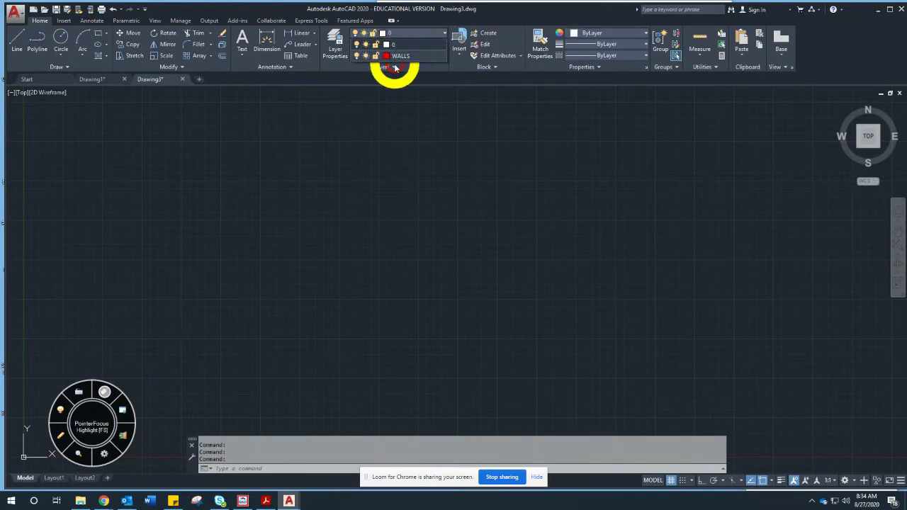
{"action": "left_click", "coordinate": [390, 54]}
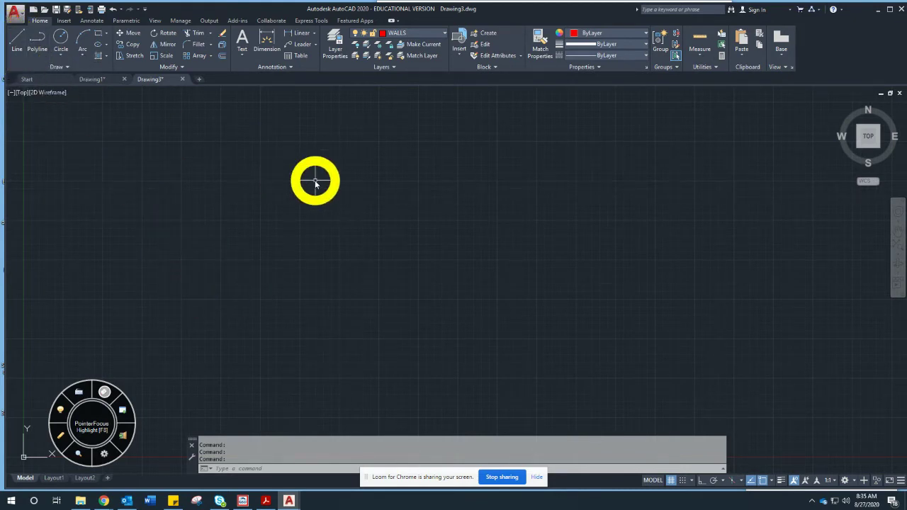
- Draw a 12' horizontal wall line with Ortho turned on, starting just above and right of the origin, and end the Line command
{"action": "type", "text": "l"}
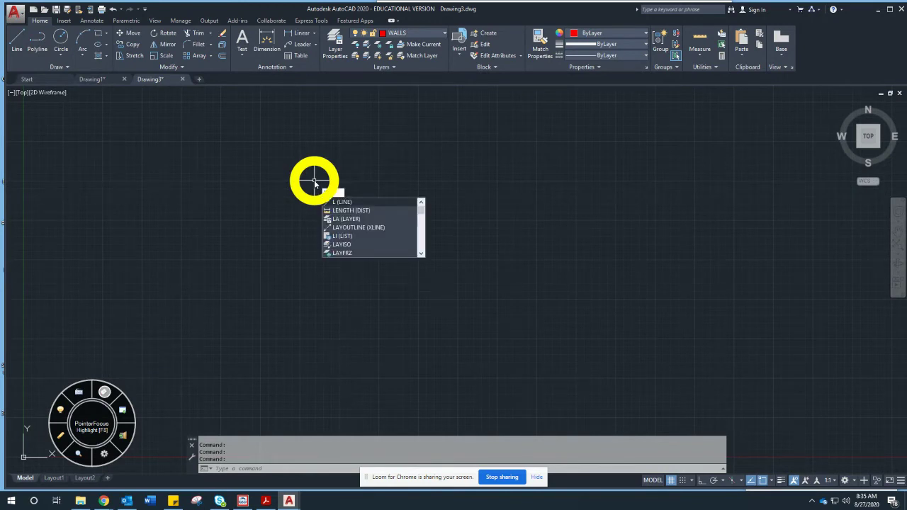
{"action": "key", "text": "Return"}
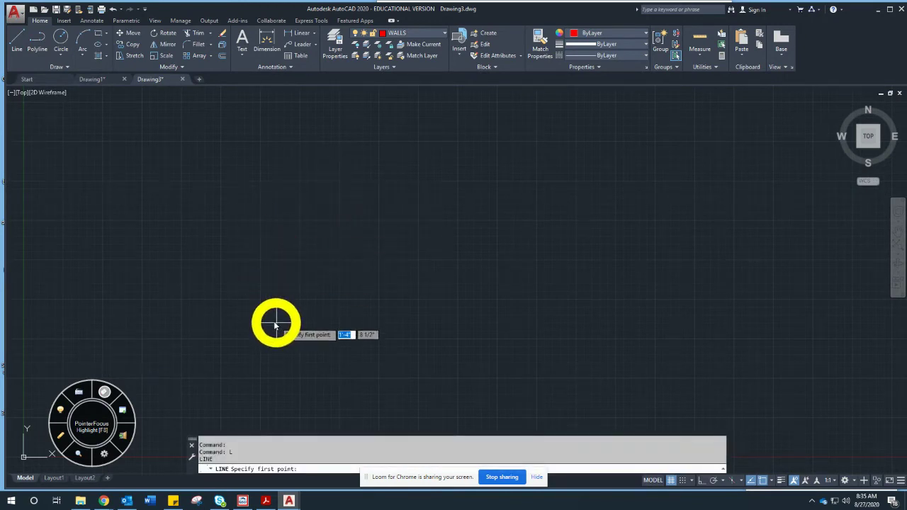
{"action": "left_click", "coordinate": [104, 391]}
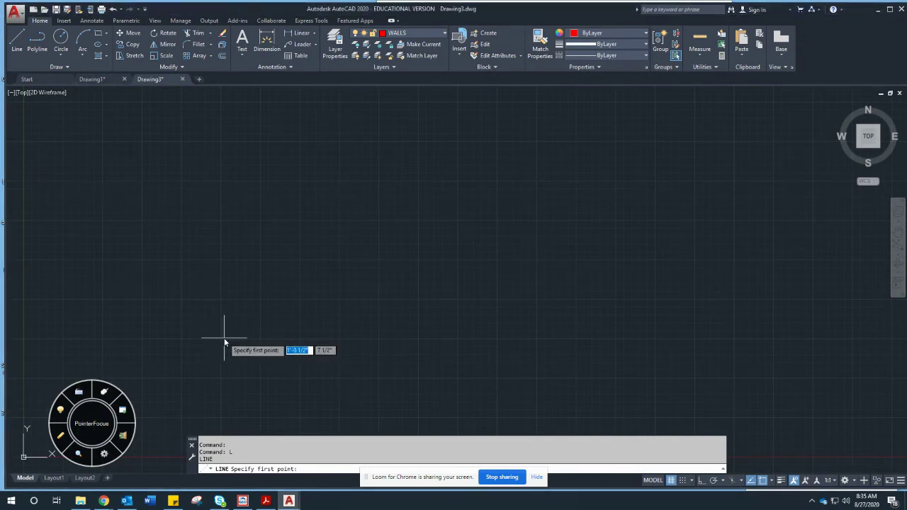
{"action": "left_click", "coordinate": [224, 338]}
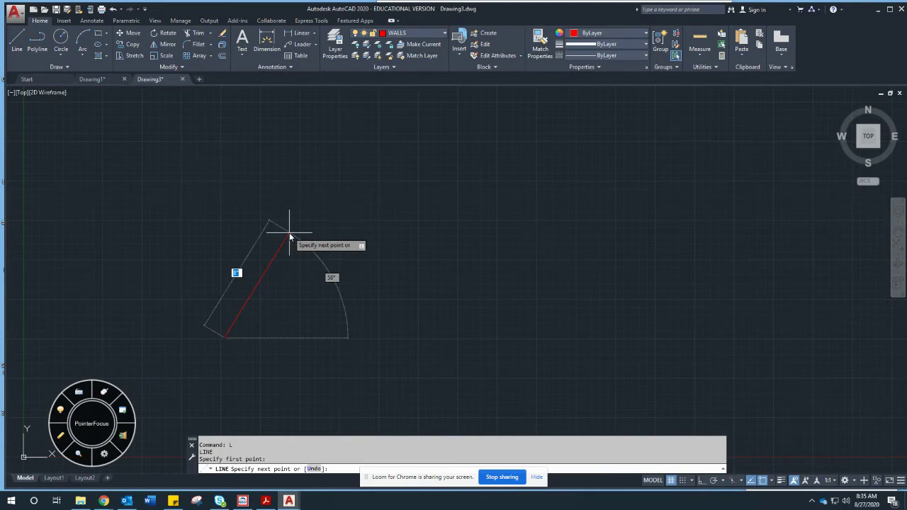
{"action": "key", "text": "F8"}
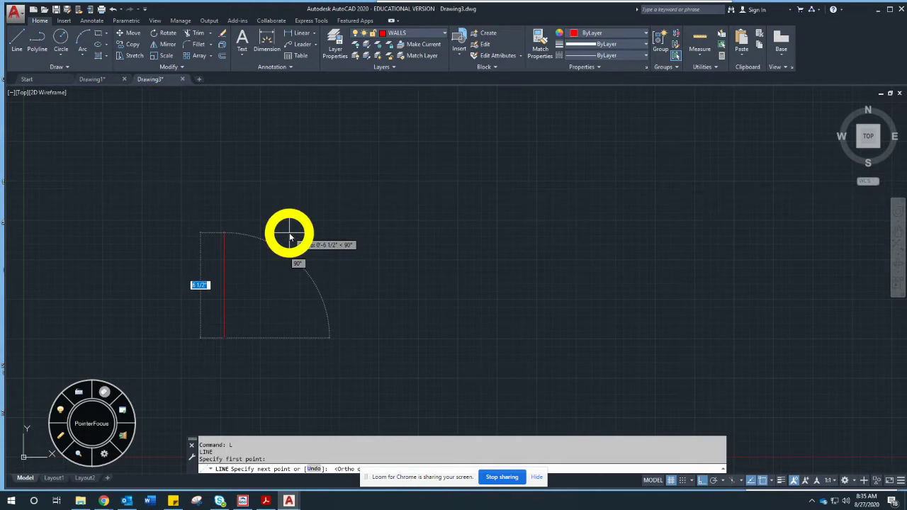
{"action": "left_click", "coordinate": [105, 392]}
{"action": "left_click", "coordinate": [311, 348]}
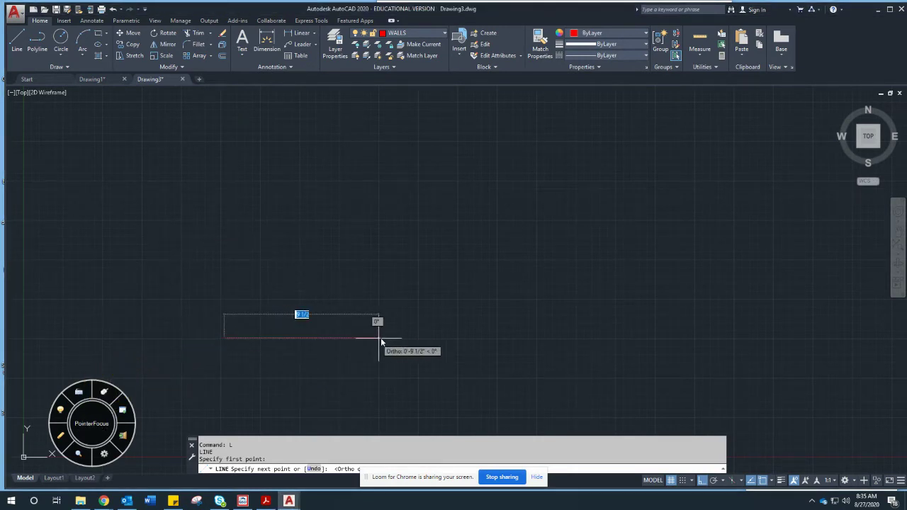
{"action": "type", "text": "1"}
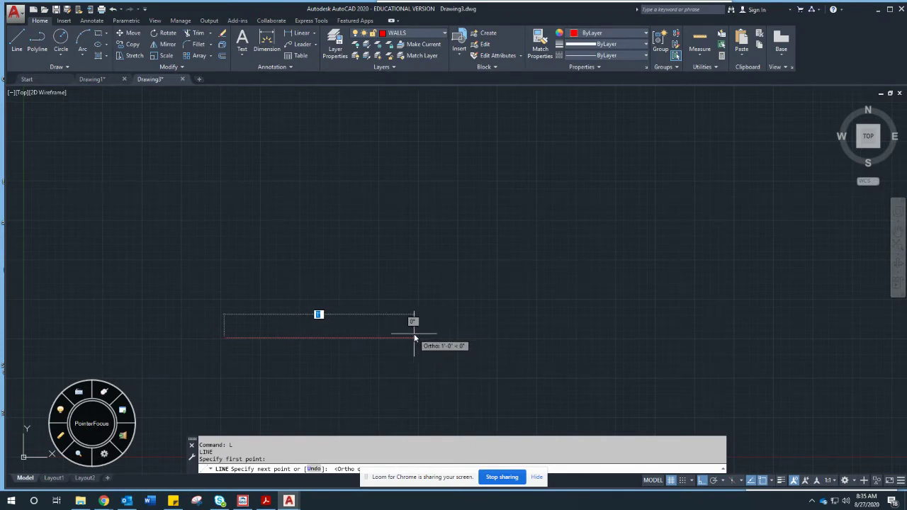
{"action": "key", "text": "BackSpace"}
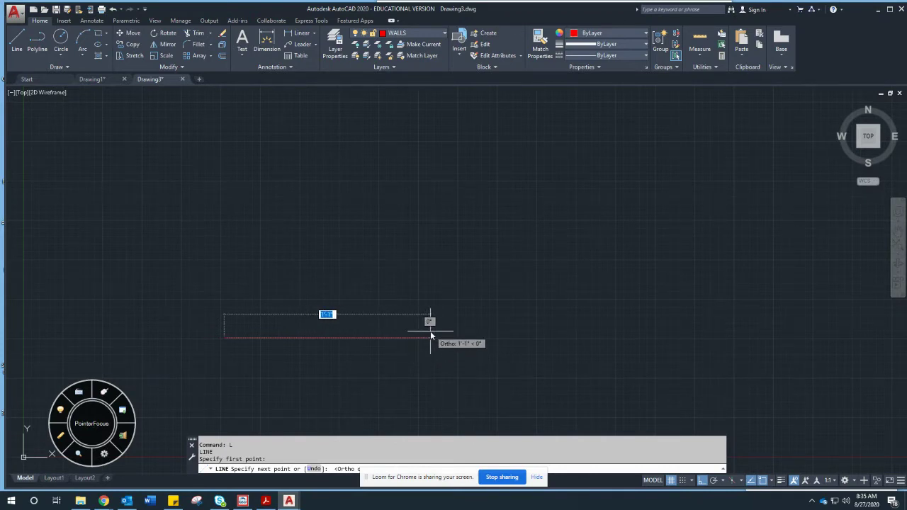
{"action": "type", "text": "12"}
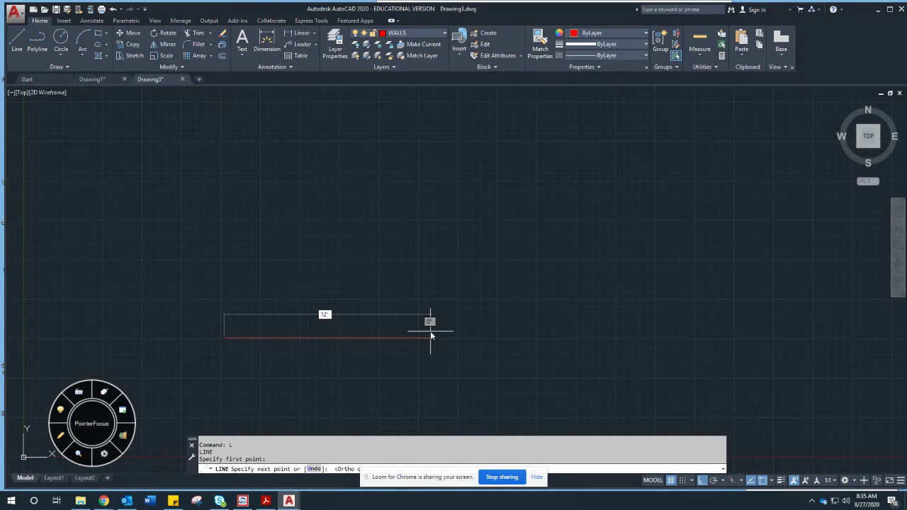
{"action": "key", "text": "Return"}
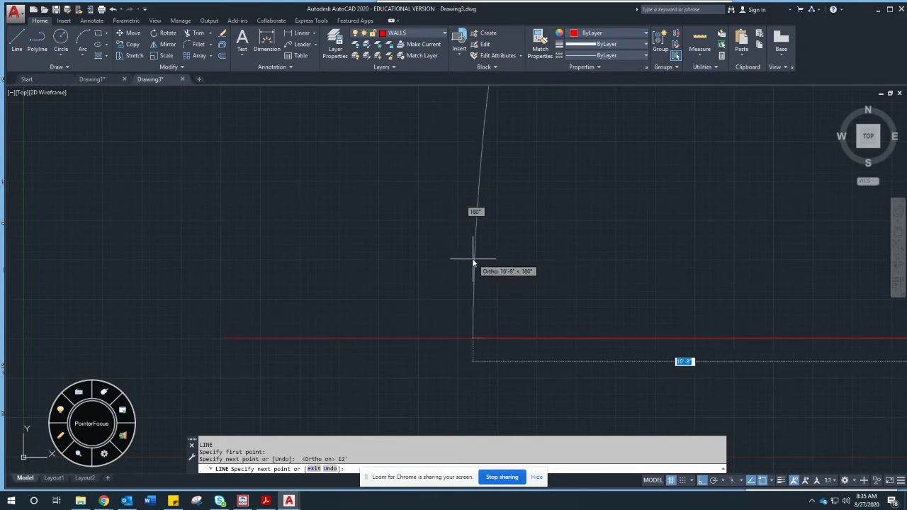
{"action": "key", "text": "Return"}
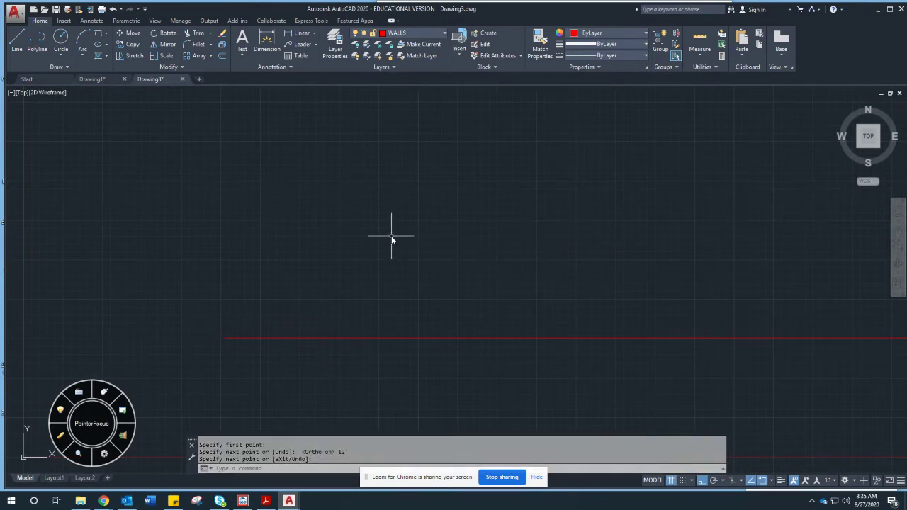
- Check the new wall line's length between its two endpoints with the DIST command
{"action": "scroll", "coordinate": [391, 238], "scroll_direction": "down", "scroll_amount": 4}
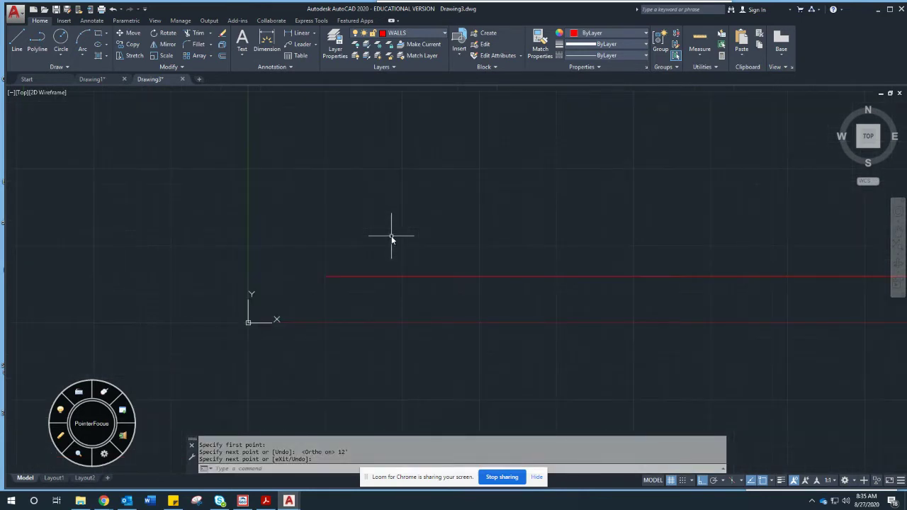
{"action": "scroll", "coordinate": [391, 238], "scroll_direction": "down", "scroll_amount": 4}
{"action": "middle_click_drag", "start_coordinate": [420, 239], "coordinate": [341, 248]}
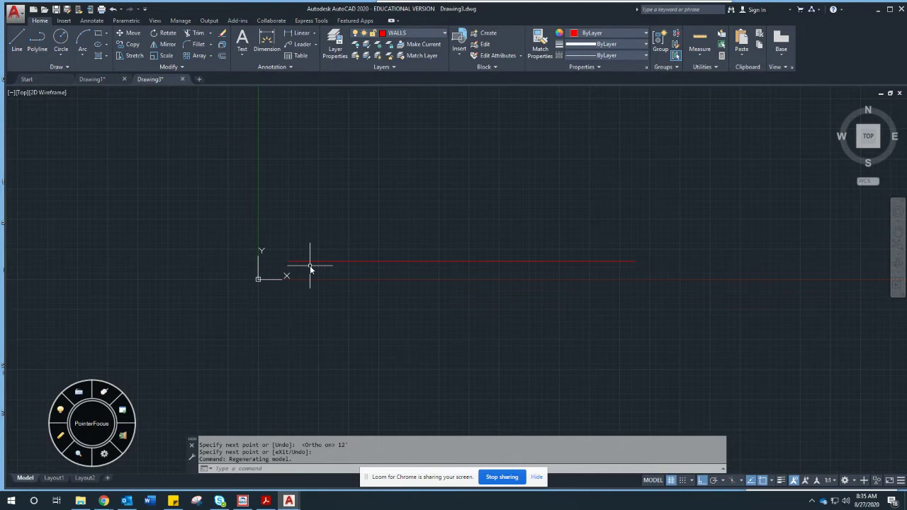
{"action": "type", "text": "DI"}
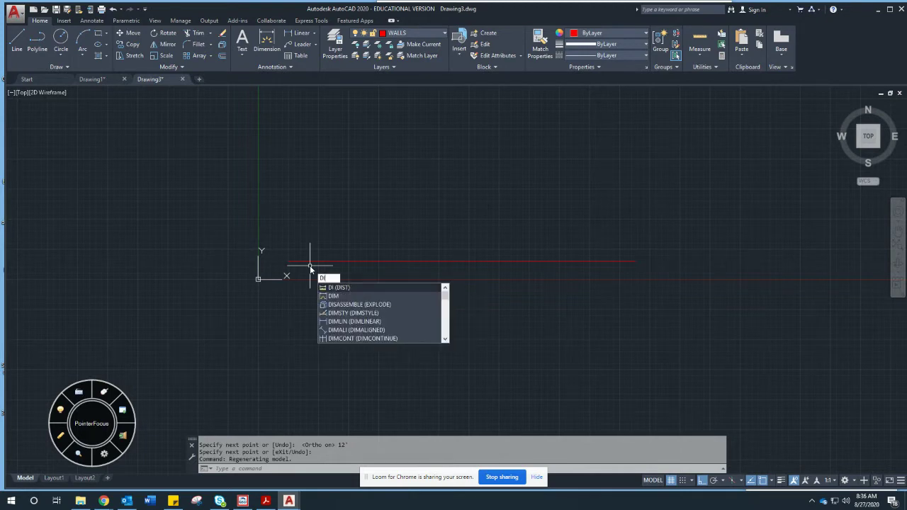
{"action": "key", "text": "Return"}
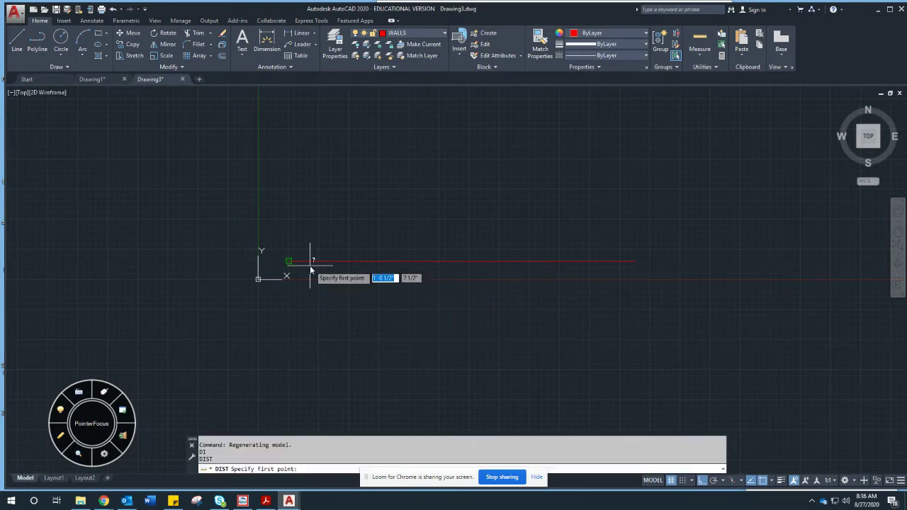
{"action": "left_click", "coordinate": [287, 261]}
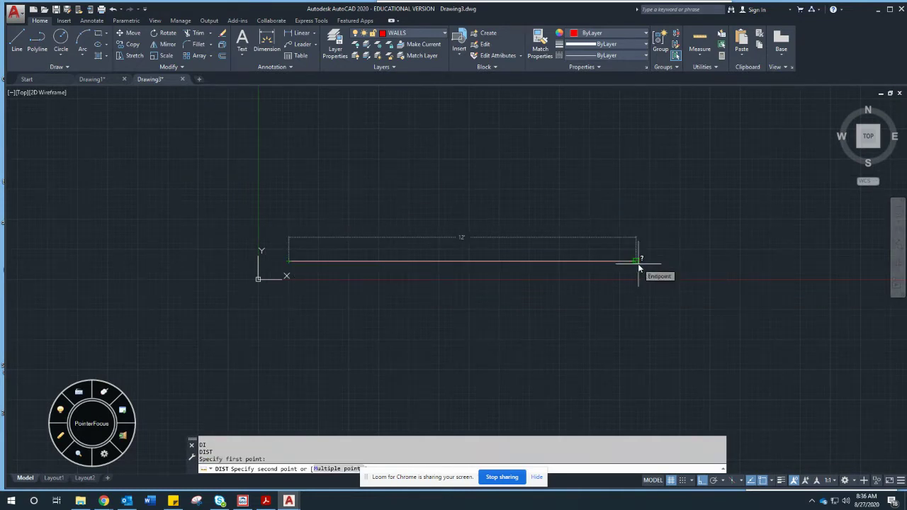
{"action": "key", "text": "Escape"}
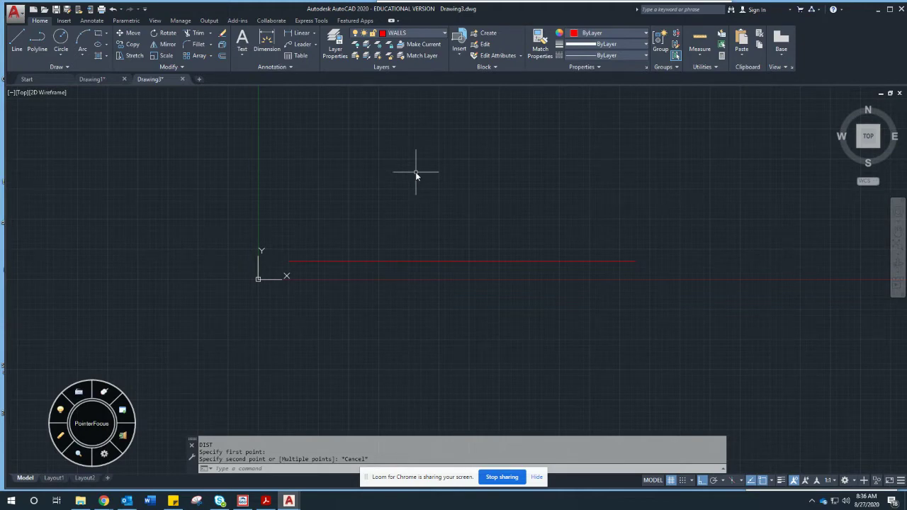
- Switch to the floor plan PDF in Acrobat Reader, check the Bed 3 room dimensions, and return to AutoCAD
{"action": "left_click", "coordinate": [265, 501]}
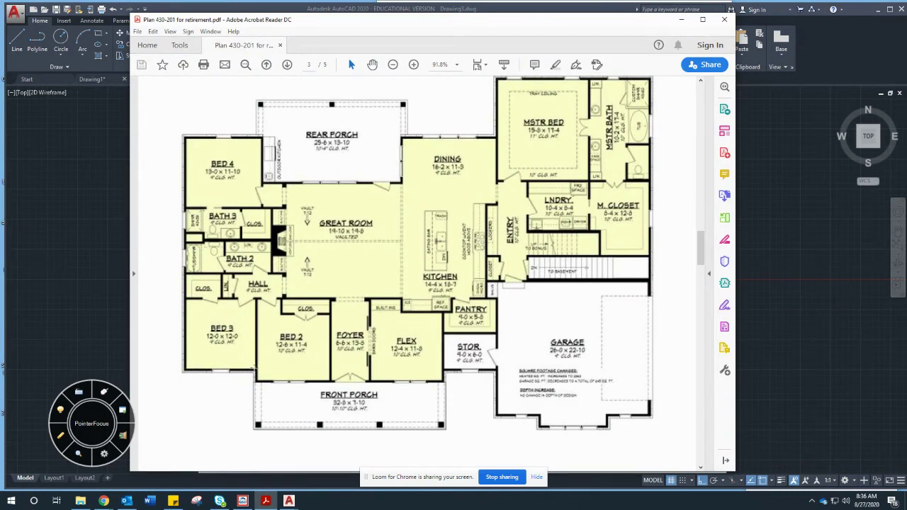
{"action": "left_click", "coordinate": [105, 392]}
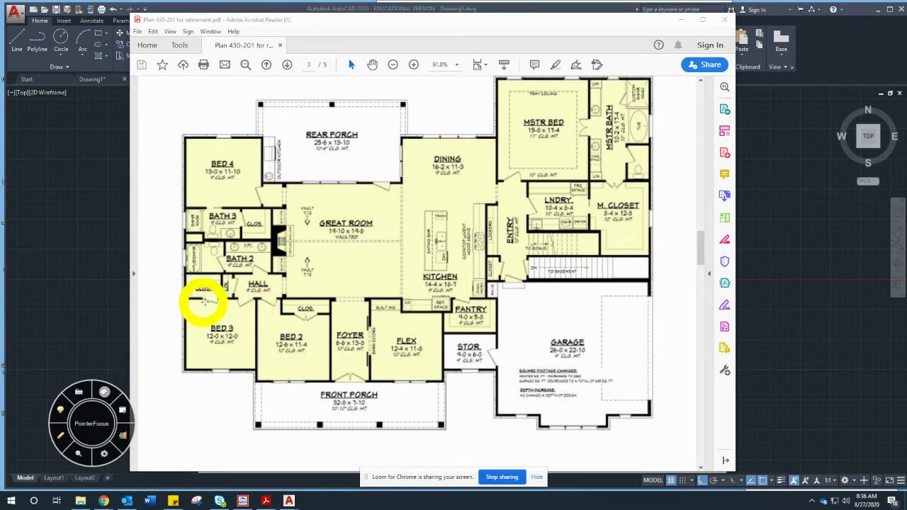
{"action": "left_click", "coordinate": [104, 391]}
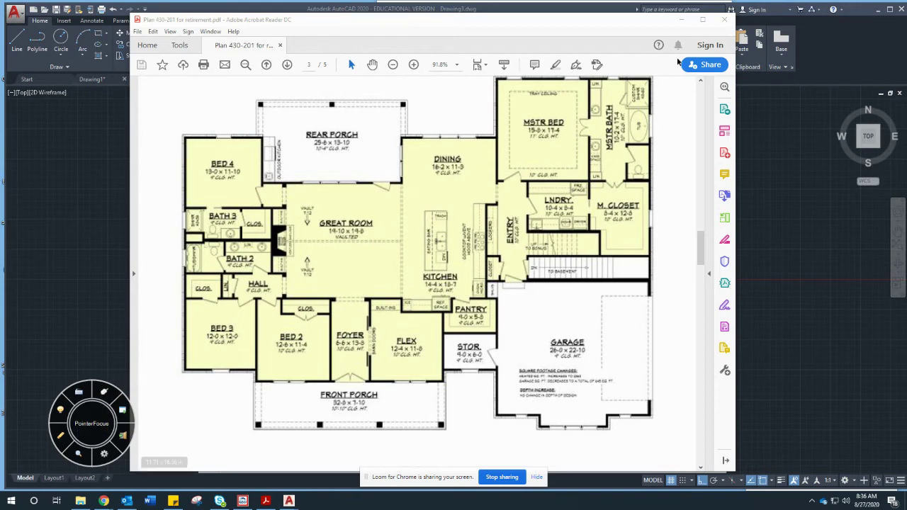
{"action": "left_click", "coordinate": [684, 21]}
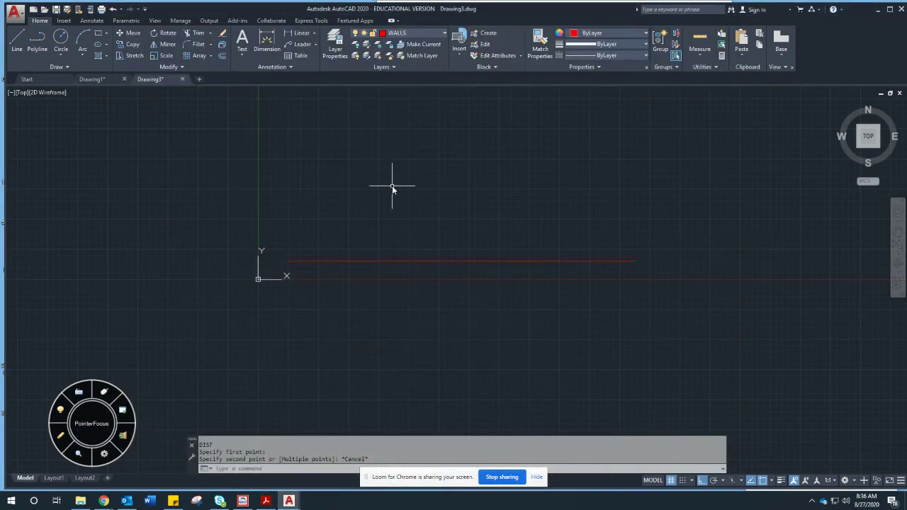
- Offset the horizontal wall line 12' upward to create the opposite wall of Bed 3
{"action": "type", "text": "O"}
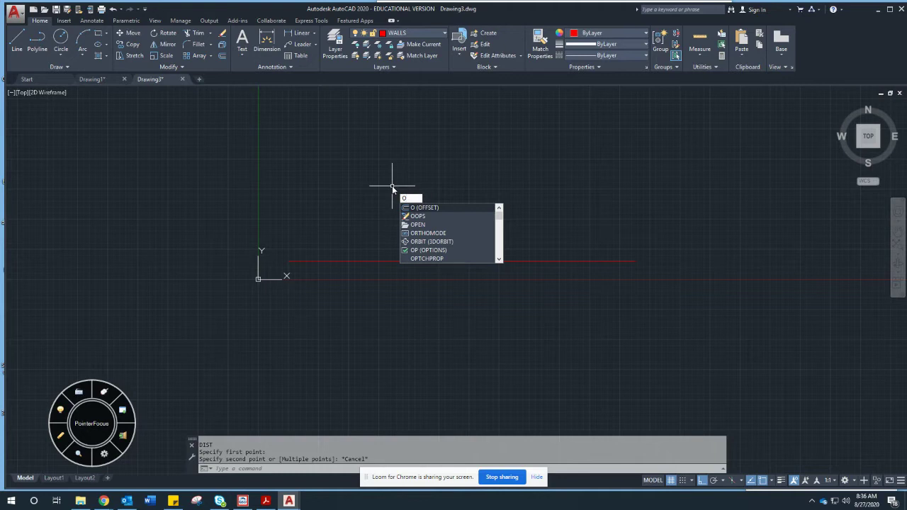
{"action": "key", "text": "Return"}
{"action": "type", "text": "12"}
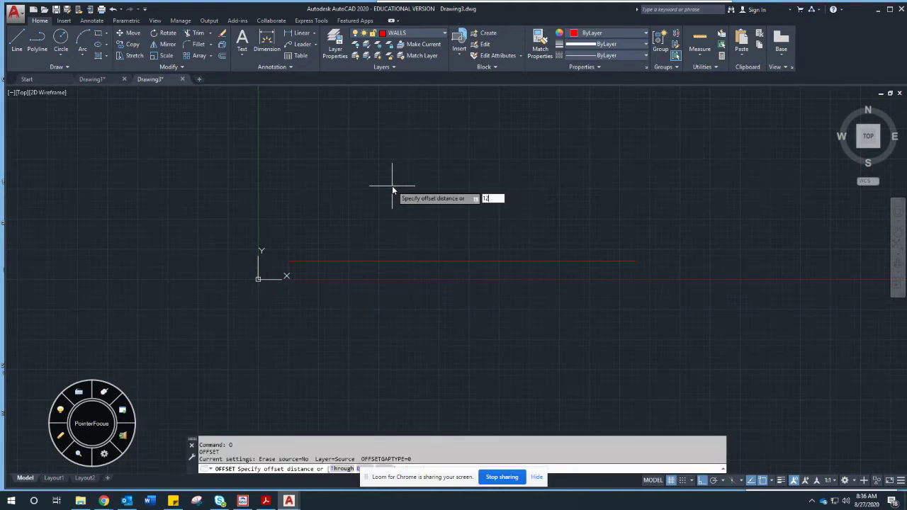
{"action": "key", "text": "Return"}
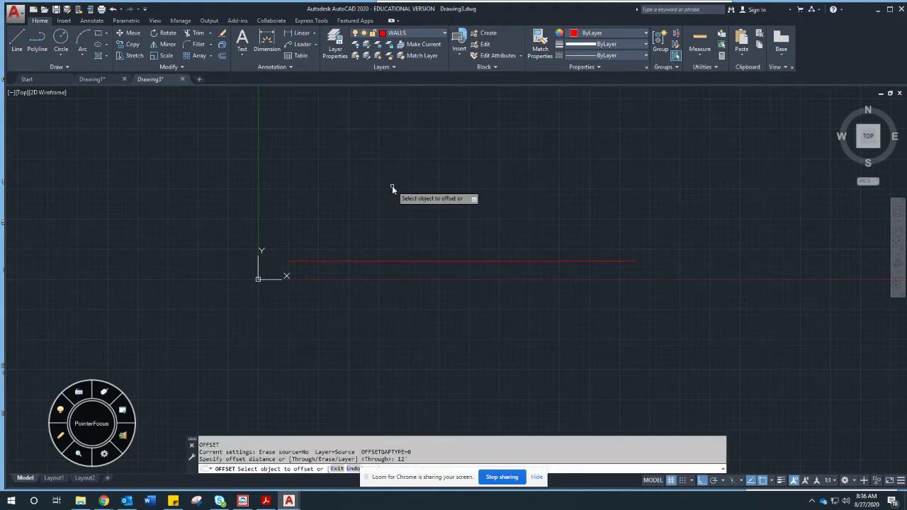
{"action": "left_click", "coordinate": [372, 261]}
{"action": "scroll", "coordinate": [382, 197], "scroll_direction": "down", "scroll_amount": 1}
{"action": "middle_click_drag", "start_coordinate": [382, 199], "coordinate": [367, 282]}
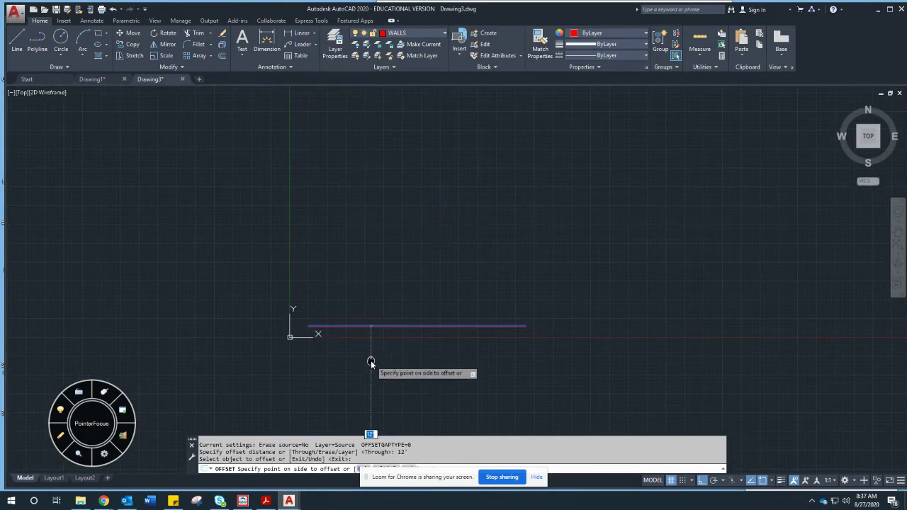
{"action": "scroll", "coordinate": [370, 355], "scroll_direction": "up", "scroll_amount": 4}
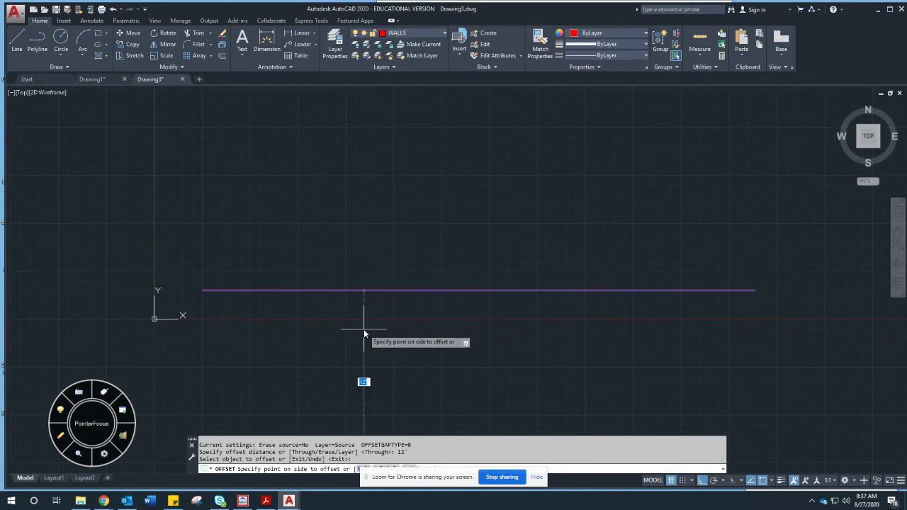
{"action": "left_click", "coordinate": [365, 212]}
{"action": "scroll", "coordinate": [390, 213], "scroll_direction": "down", "scroll_amount": 4}
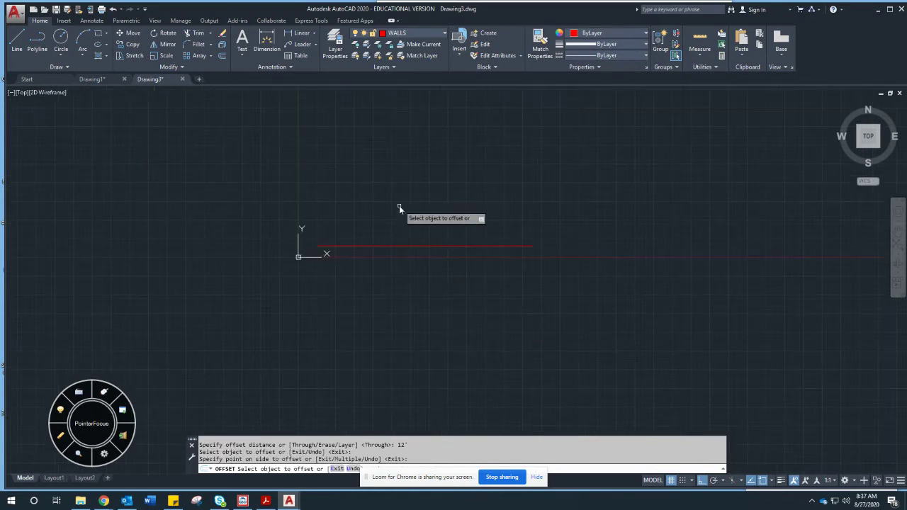
{"action": "middle_click_drag", "start_coordinate": [399, 206], "coordinate": [354, 319]}
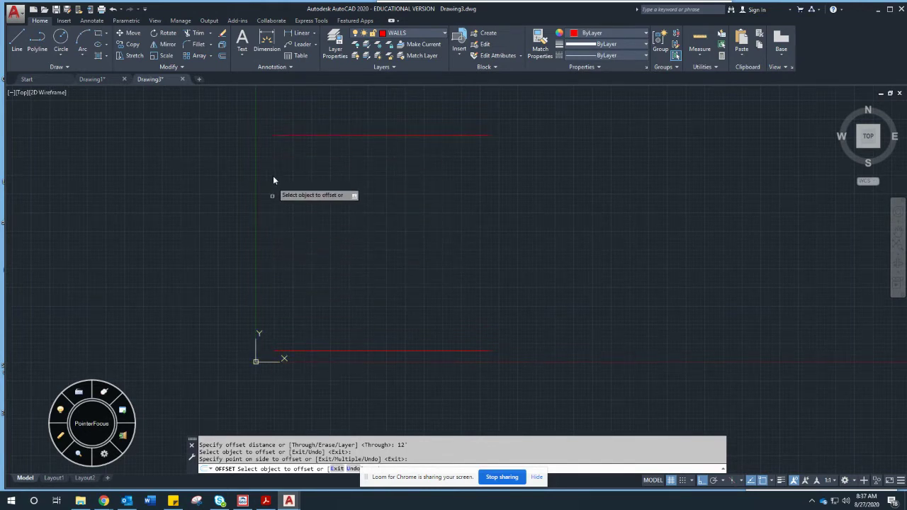
{"action": "key", "text": "Escape"}
- Draw a vertical wall line joining the left endpoints of the two horizontal walls
{"action": "type", "text": "l"}
{"action": "key", "text": "Return"}
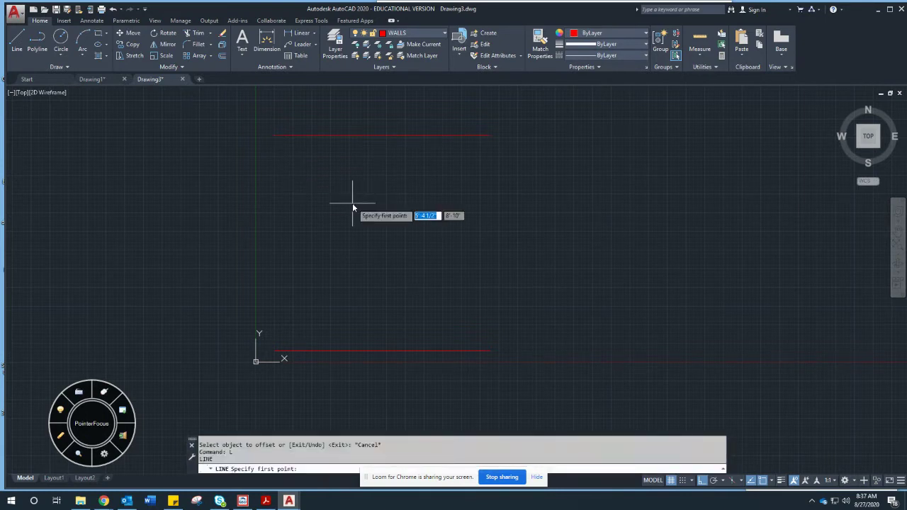
{"action": "left_click", "coordinate": [275, 136]}
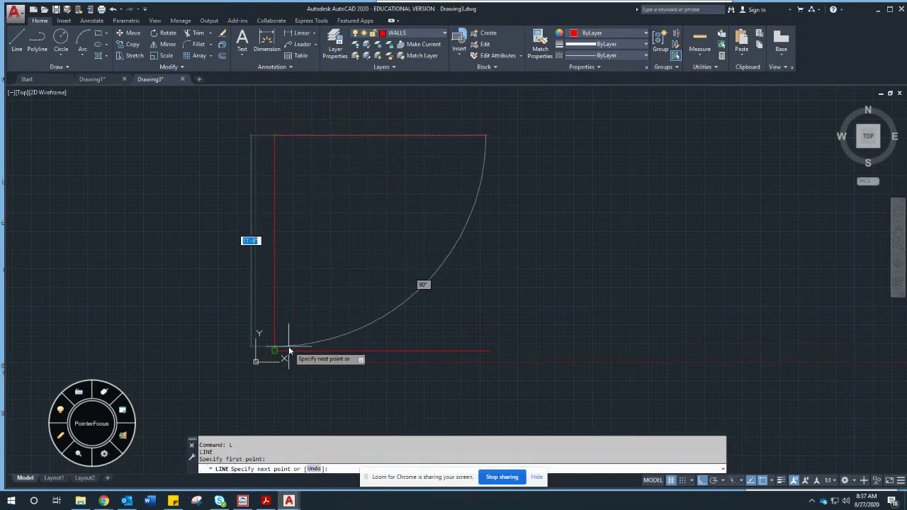
{"action": "left_click", "coordinate": [276, 350]}
{"action": "right_click", "coordinate": [332, 286]}
{"action": "left_click", "coordinate": [353, 292]}
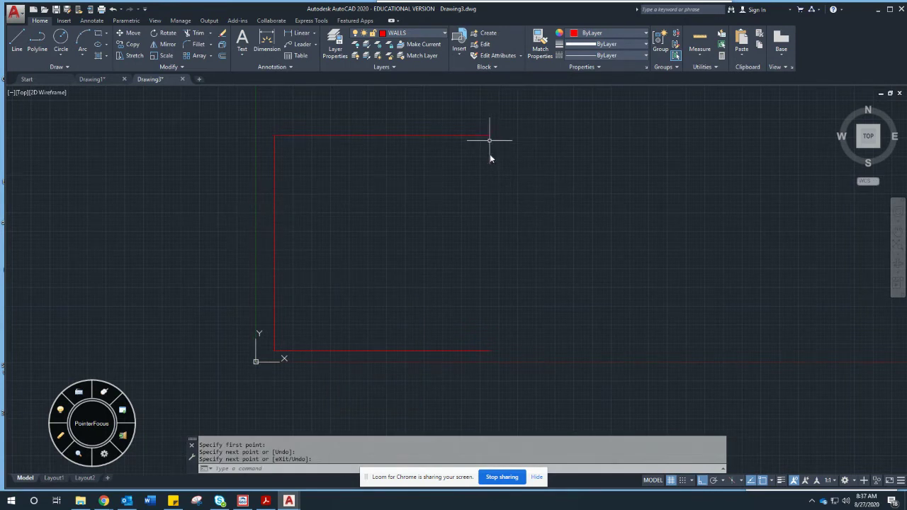
- Close the room with a vertical wall line joining the right endpoints of the two horizontal walls
{"action": "type", "text": "L"}
{"action": "key", "text": "Return"}
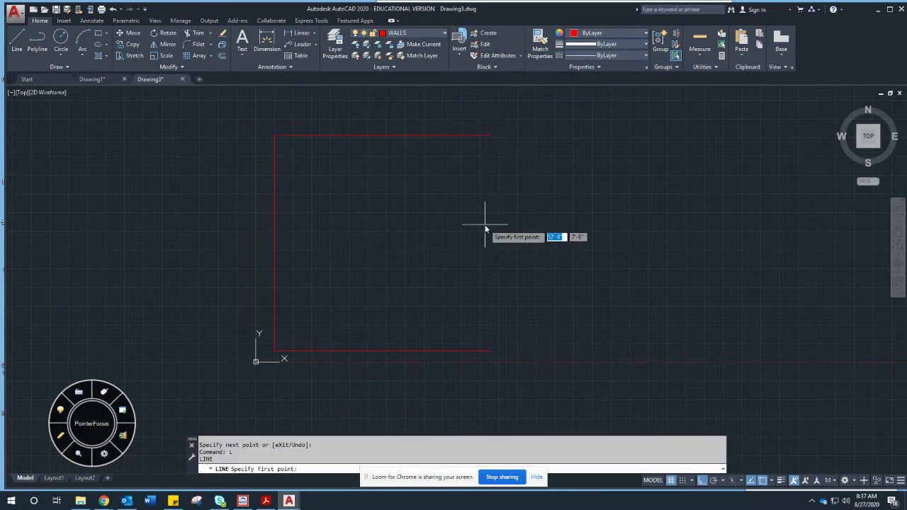
{"action": "left_click", "coordinate": [489, 136]}
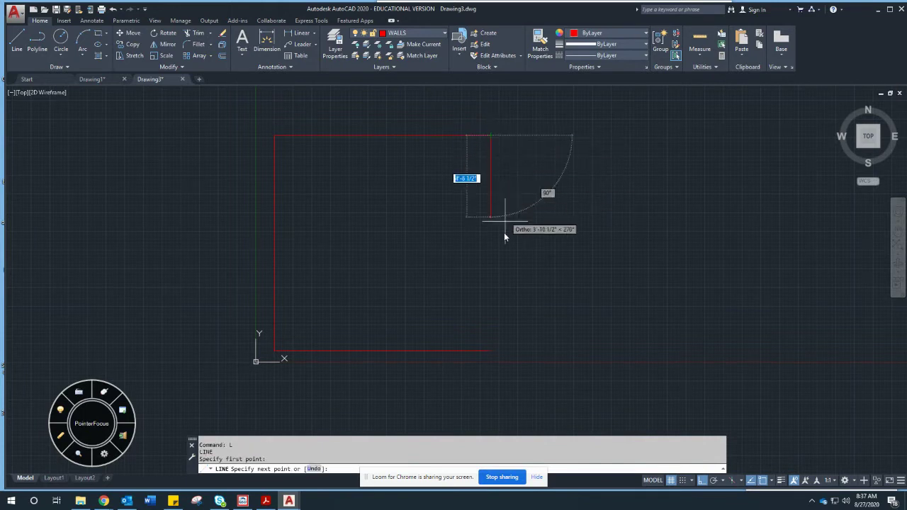
{"action": "left_click", "coordinate": [490, 350]}
{"action": "right_click", "coordinate": [435, 252]}
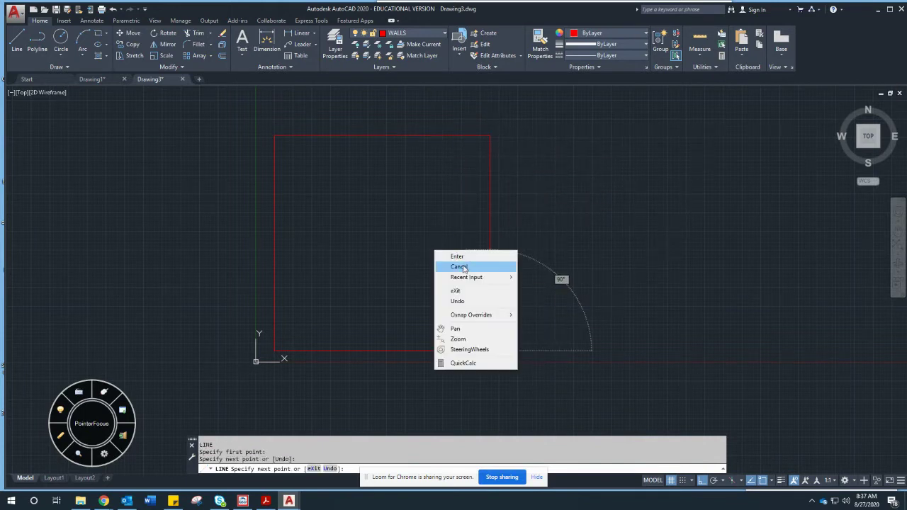
{"action": "left_click", "coordinate": [458, 256]}
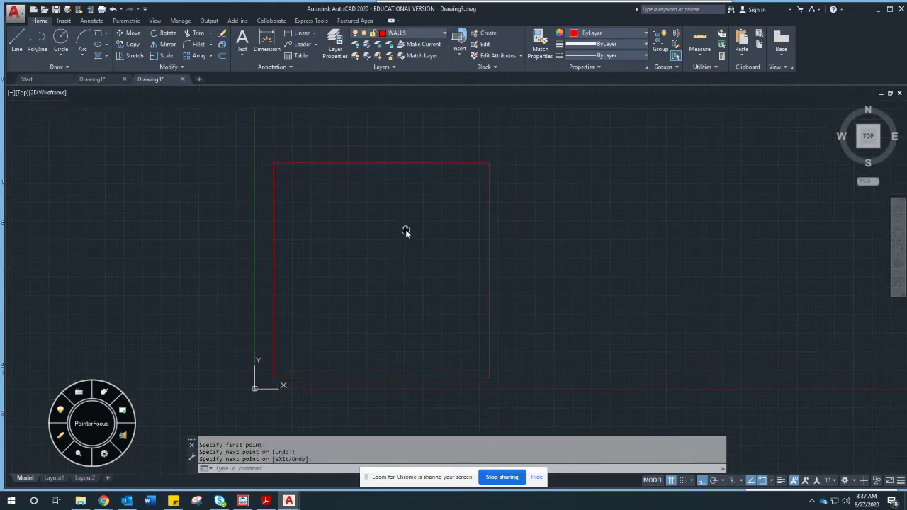
- Offset the upper horizontal wall line of Bed 3 by 4.5" upward to give the wall its thickness
{"action": "scroll", "coordinate": [414, 211], "scroll_direction": "down", "scroll_amount": 2}
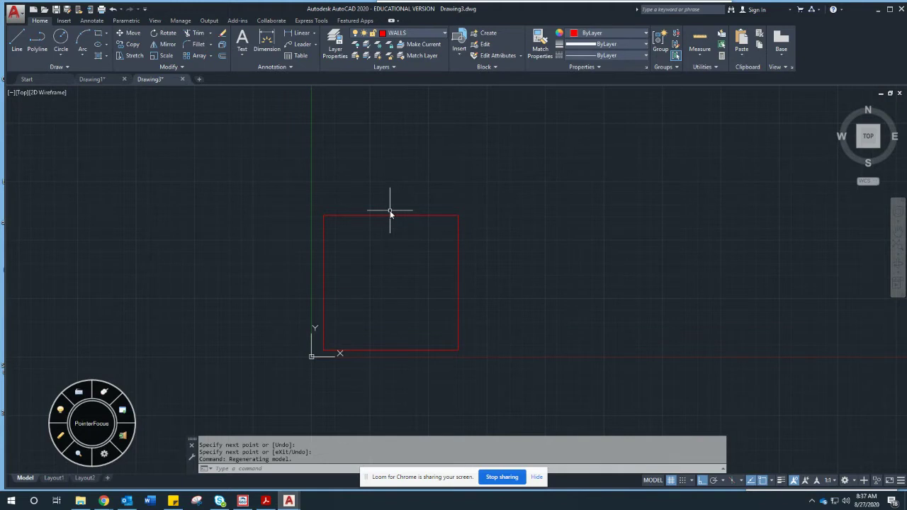
{"action": "type", "text": "o"}
{"action": "key", "text": "Return"}
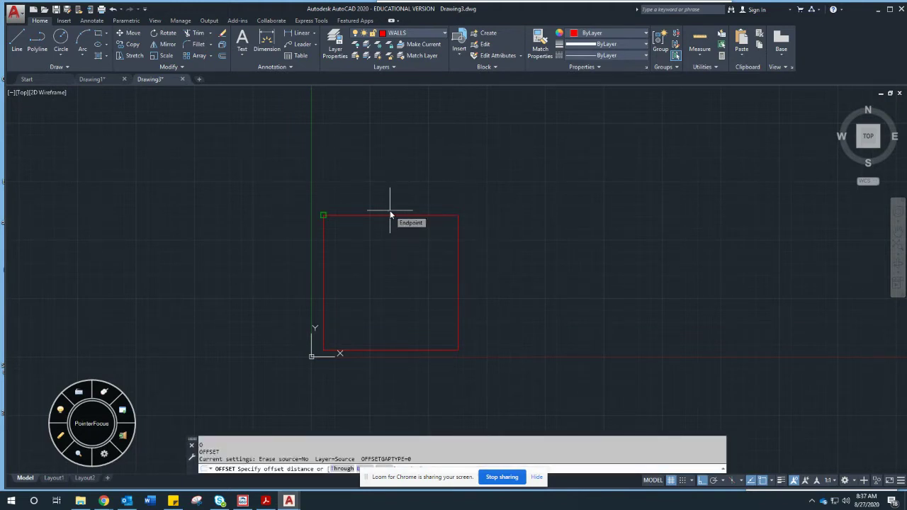
{"action": "type", "text": "4.5"}
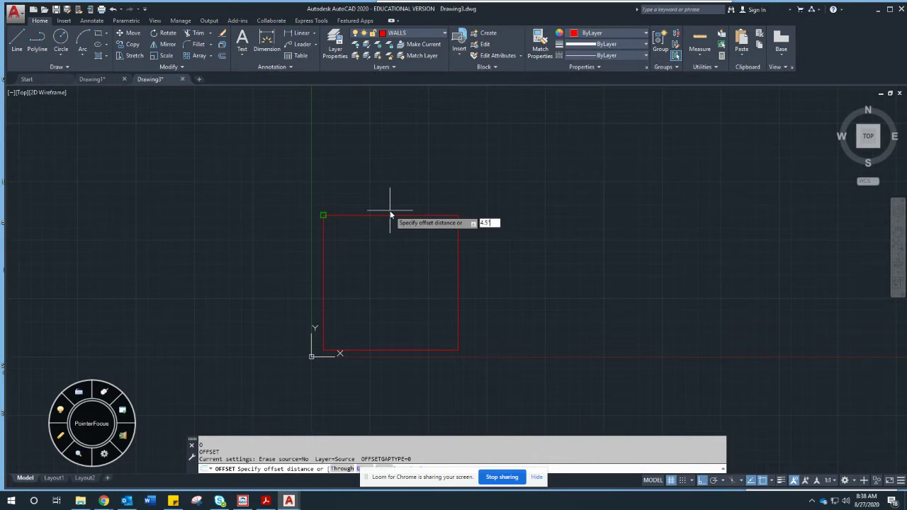
{"action": "key", "text": "Return"}
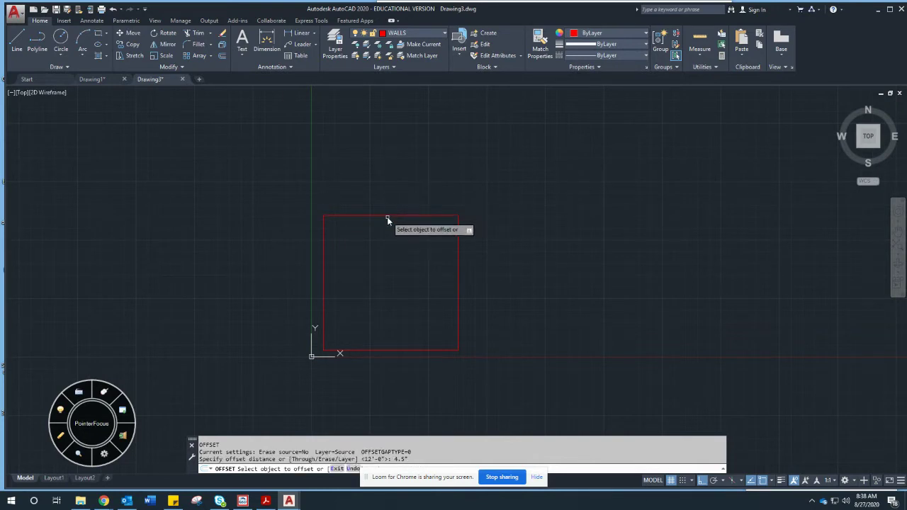
{"action": "left_click", "coordinate": [387, 215]}
{"action": "left_click", "coordinate": [386, 166]}
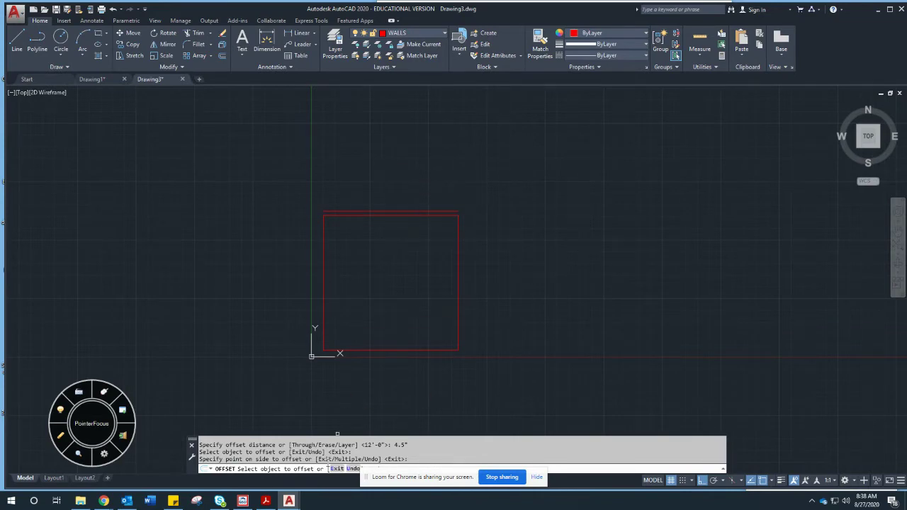
- Switch to the floor plan PDF in Acrobat Reader, check the closet area above Bed 3, and return to AutoCAD
{"action": "left_click", "coordinate": [265, 501]}
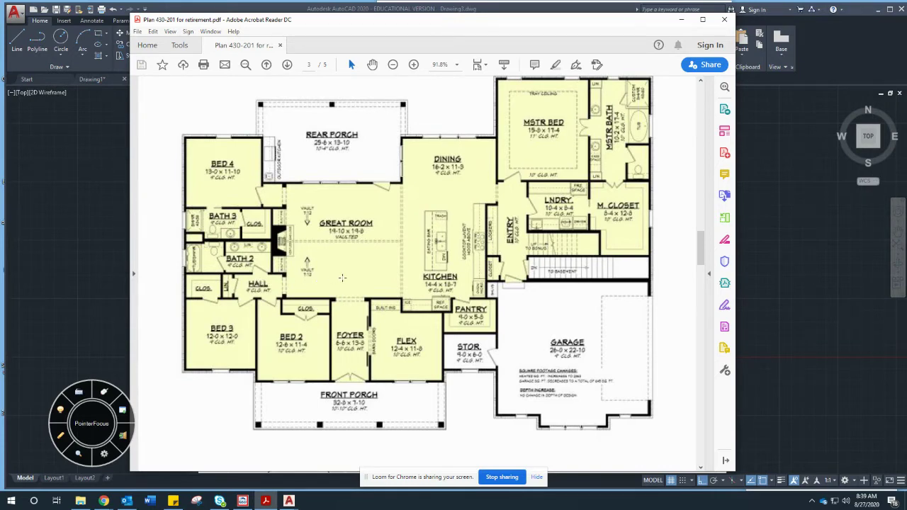
{"action": "left_click", "coordinate": [681, 22]}
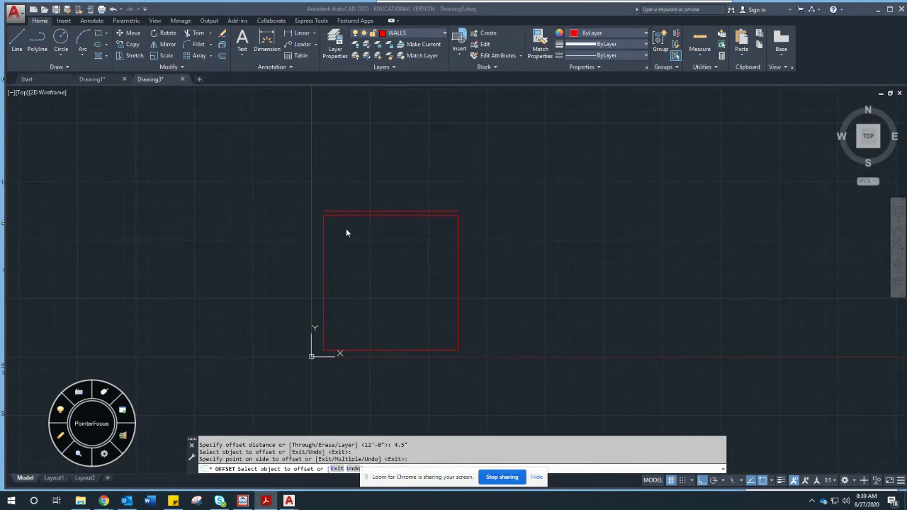
- Try to offset the outer line of the upper Bed 3 wall 48" upward for the closet
{"action": "type", "text": "0"}
{"action": "key", "text": "Return"}
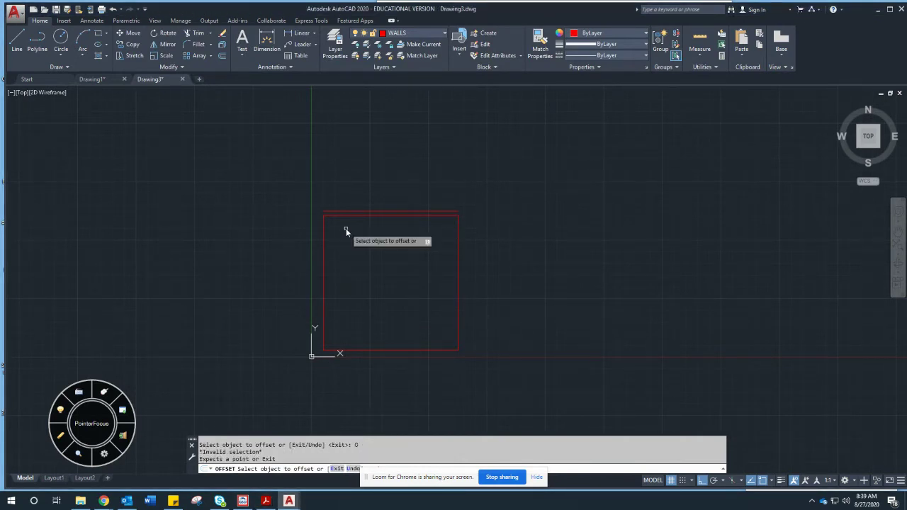
{"action": "type", "text": "48"}
{"action": "key", "text": "Return"}
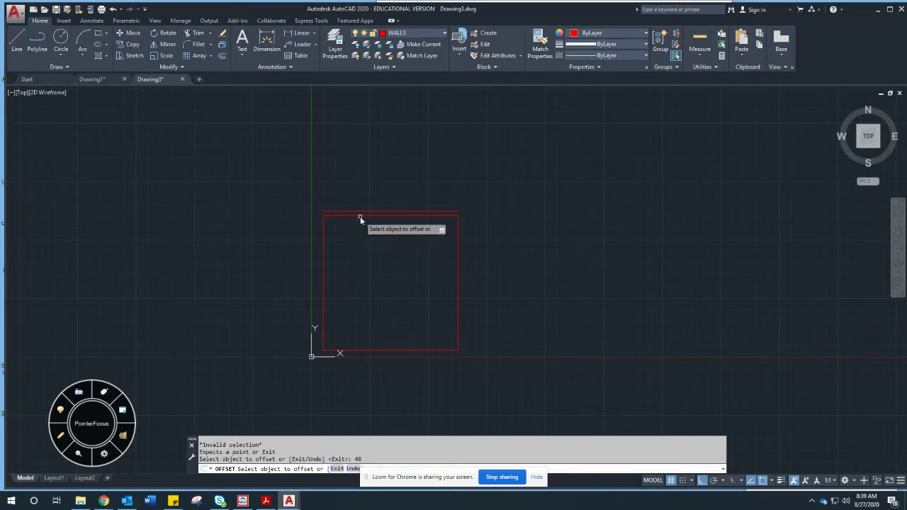
{"action": "left_click", "coordinate": [347, 209]}
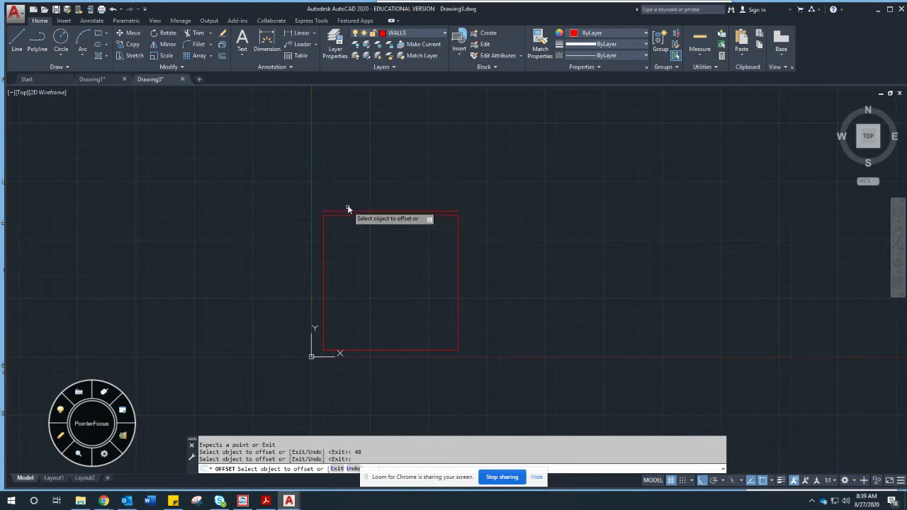
{"action": "left_click", "coordinate": [344, 209]}
{"action": "left_click", "coordinate": [345, 210]}
{"action": "left_click", "coordinate": [348, 188]}
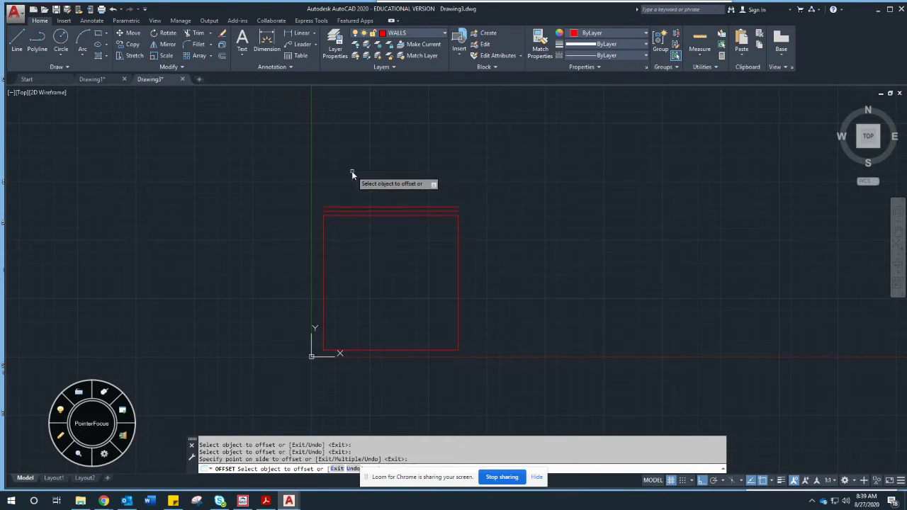
{"action": "key", "text": "Escape"}
{"action": "key", "text": "Escape"}
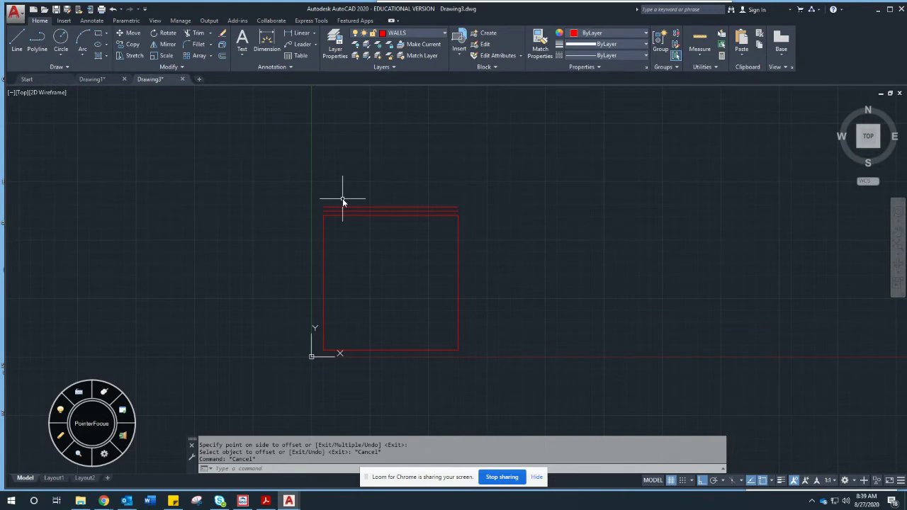
- Erase the extra third horizontal line just above the double wall of Bed 3
{"action": "key", "text": "Return"}
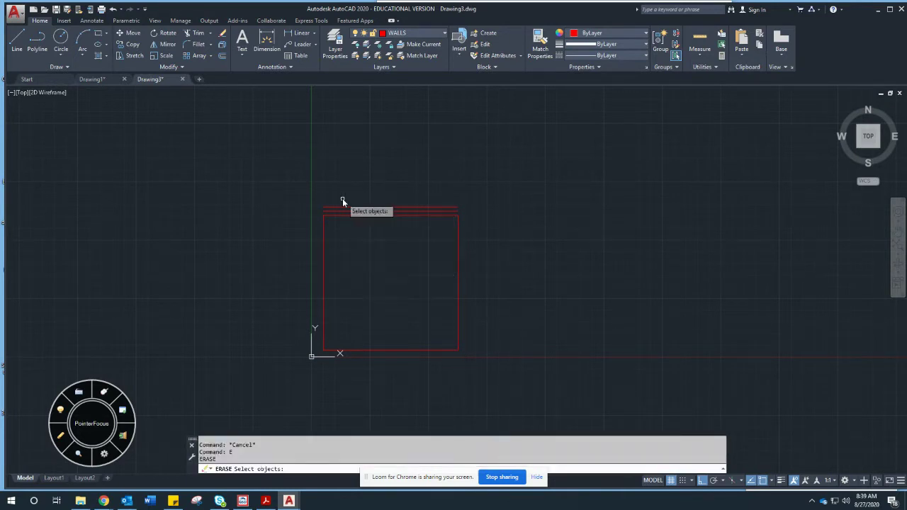
{"action": "type", "text": "L"}
{"action": "key", "text": "Return"}
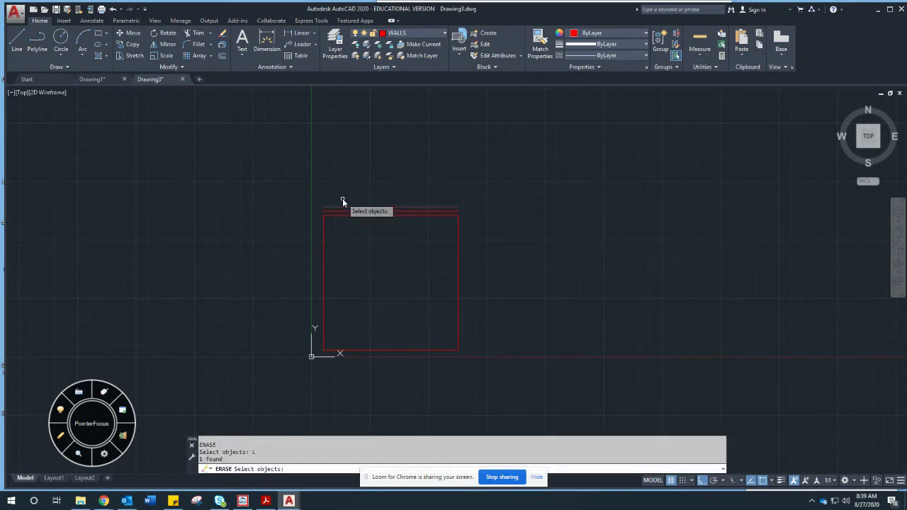
{"action": "key", "text": "Escape"}
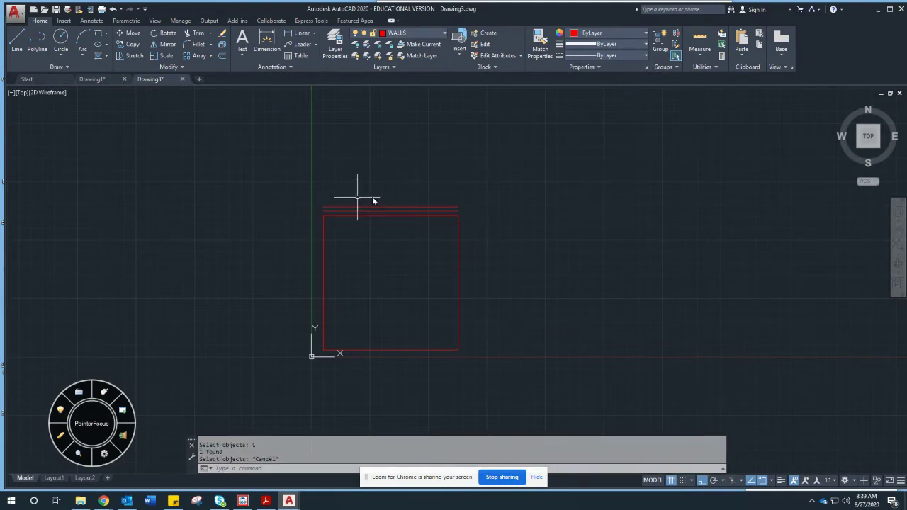
{"action": "left_click", "coordinate": [369, 194]}
{"action": "left_click", "coordinate": [370, 206]}
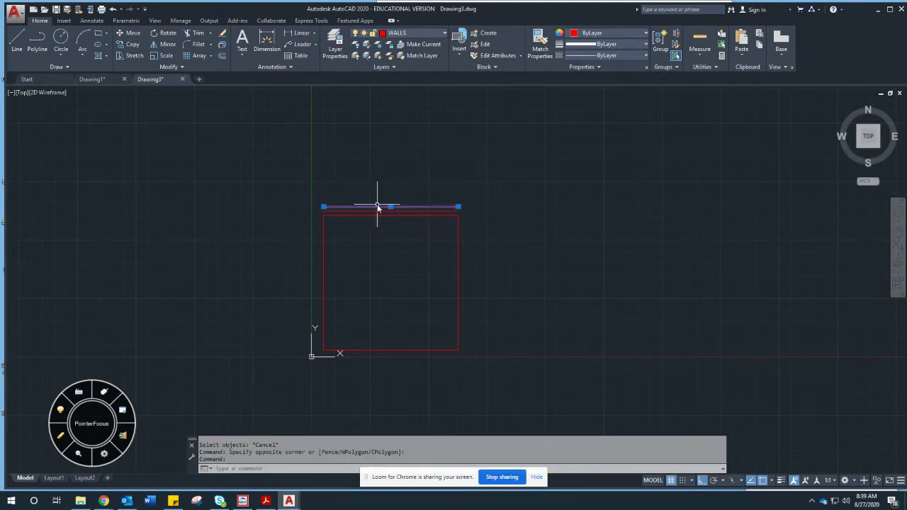
{"action": "key", "text": "Delete"}
- Offset the outer line of the upper Bed 3 wall 48" upward to set the closet depth
{"action": "type", "text": "o"}
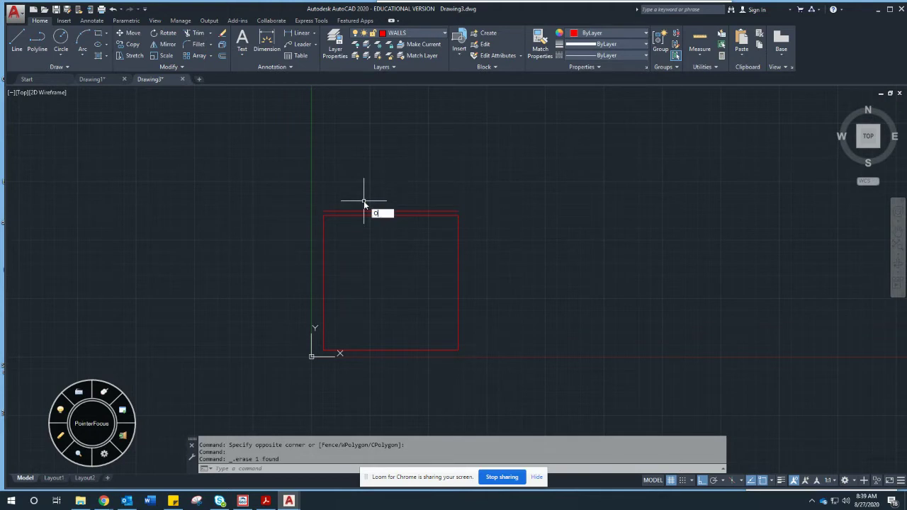
{"action": "key", "text": "Return"}
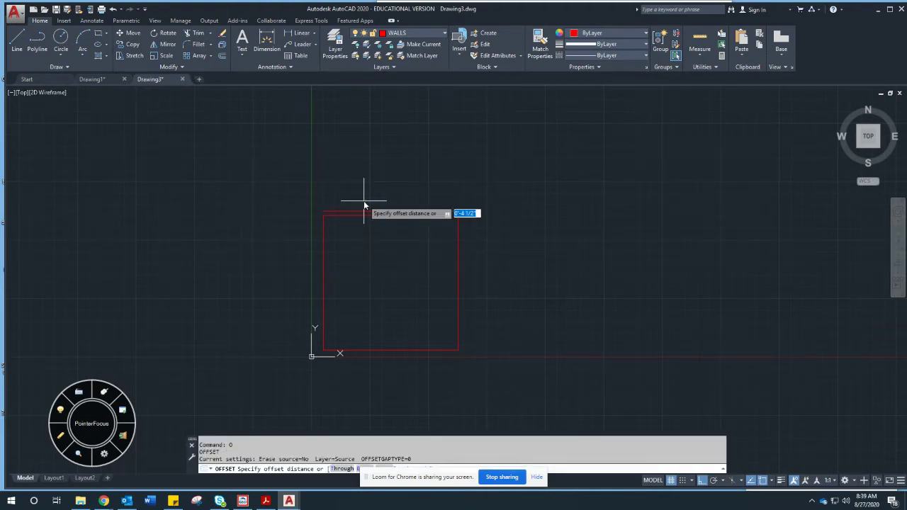
{"action": "type", "text": "48"}
{"action": "key", "text": "Return"}
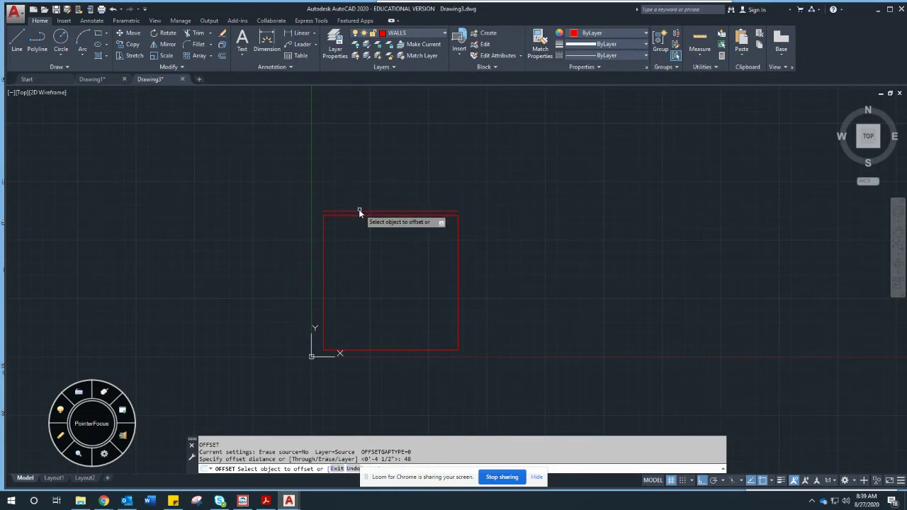
{"action": "left_click", "coordinate": [359, 211]}
{"action": "left_click", "coordinate": [355, 150]}
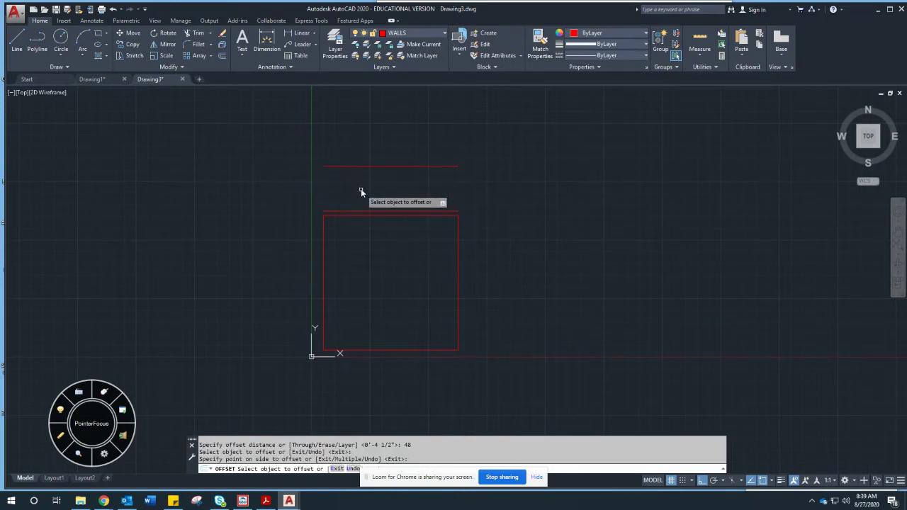
{"action": "key", "text": "Return"}
- Offset the closet's upper wall line 4.5" upward to create its wall thickness
{"action": "key", "text": "Return"}
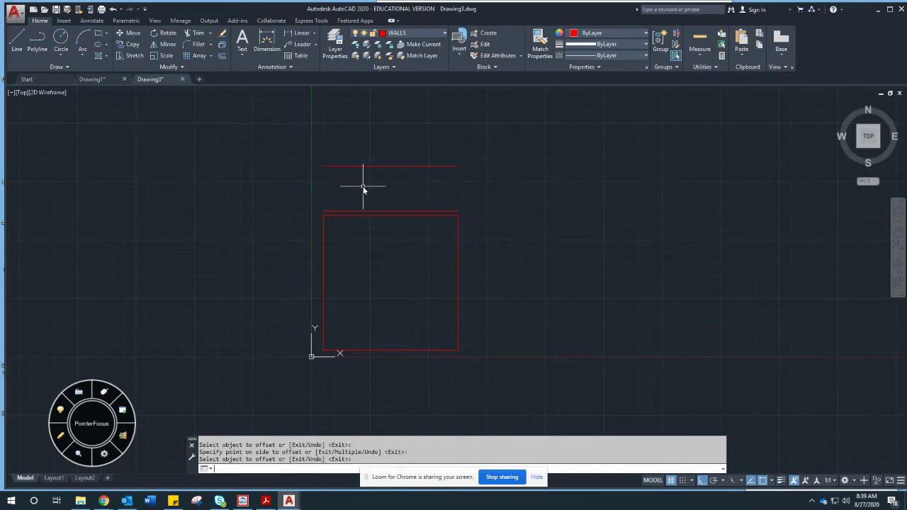
{"action": "type", "text": "4.5"}
{"action": "key", "text": "Return"}
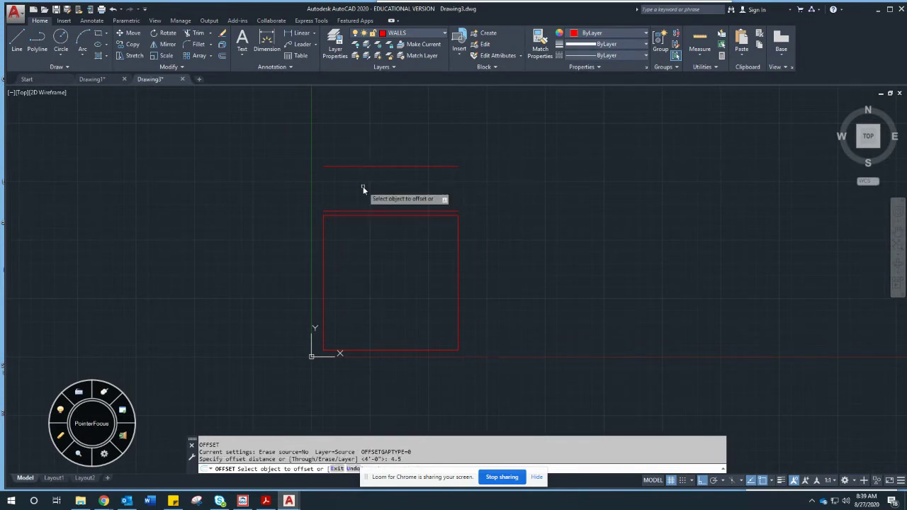
{"action": "left_click", "coordinate": [367, 166]}
{"action": "left_click", "coordinate": [368, 152]}
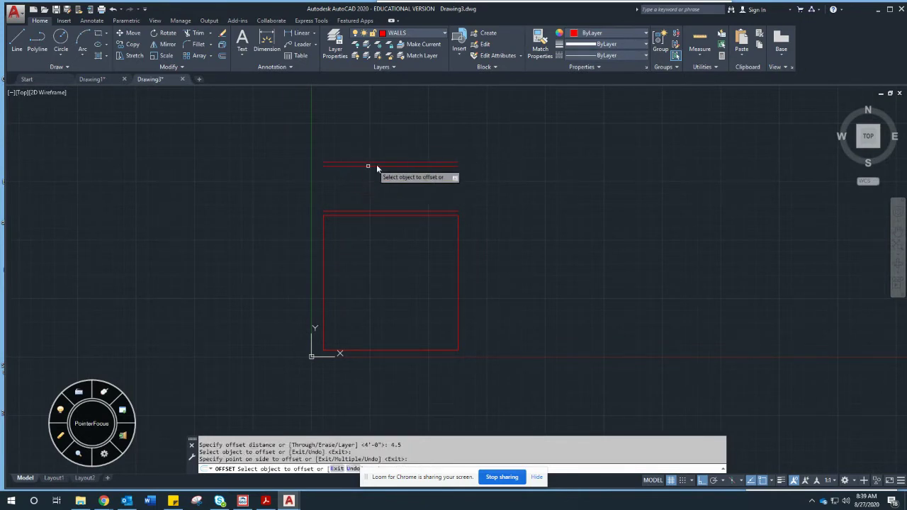
{"action": "type", "text": "L"}
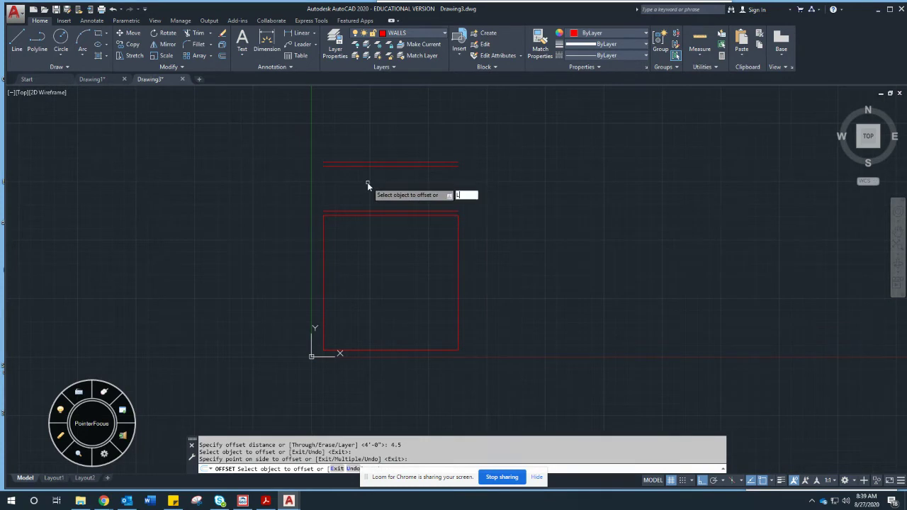
{"action": "key", "text": "Return"}
{"action": "key", "text": "Escape"}
- Draw a vertical wall line closing the closet's left side between its two inner horizontal wall lines
{"action": "type", "text": "L"}
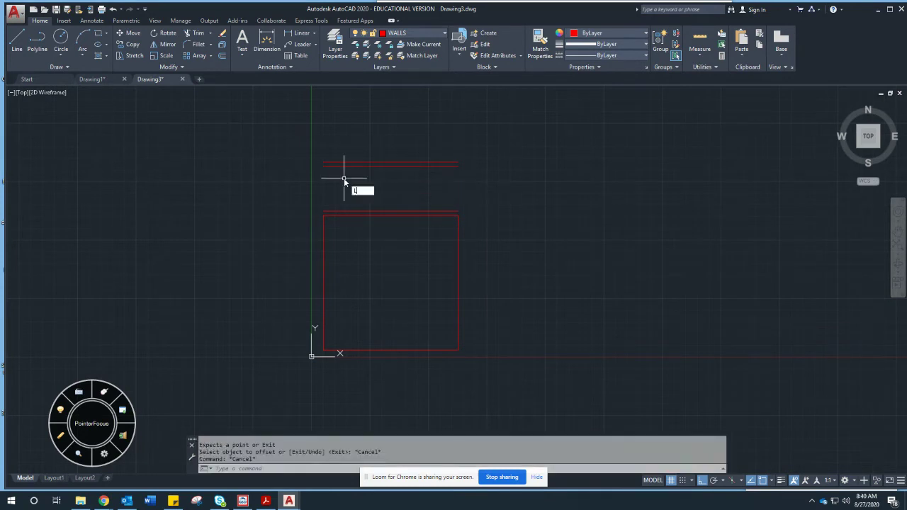
{"action": "key", "text": "Return"}
{"action": "left_click", "coordinate": [323, 165]}
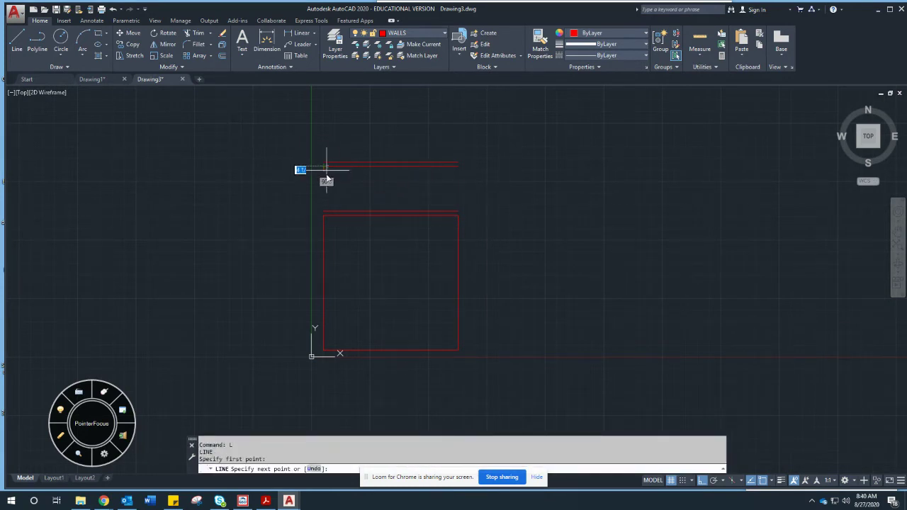
{"action": "key", "text": "Escape"}
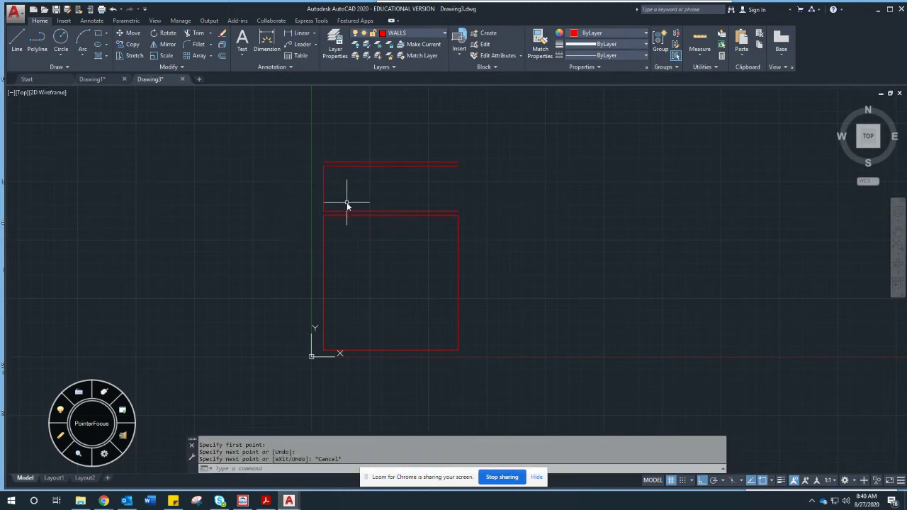
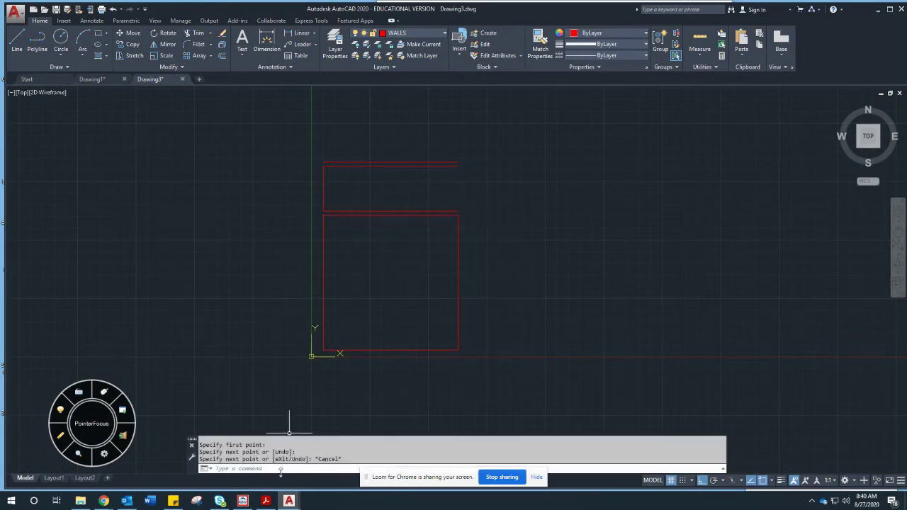
- Switch to the floor plan PDF in Acrobat Reader, examine the closet and linen layout above Bed 3, and return to AutoCAD
{"action": "left_click", "coordinate": [265, 501]}
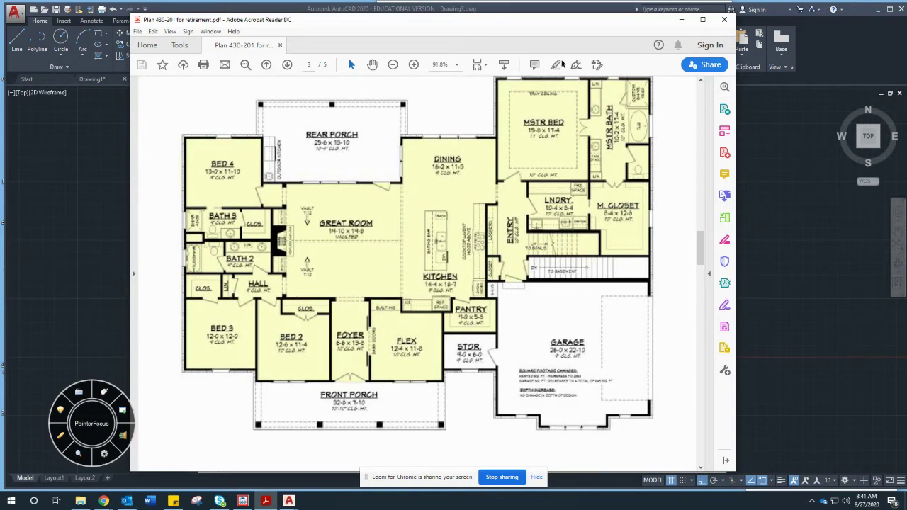
{"action": "left_click", "coordinate": [679, 20]}
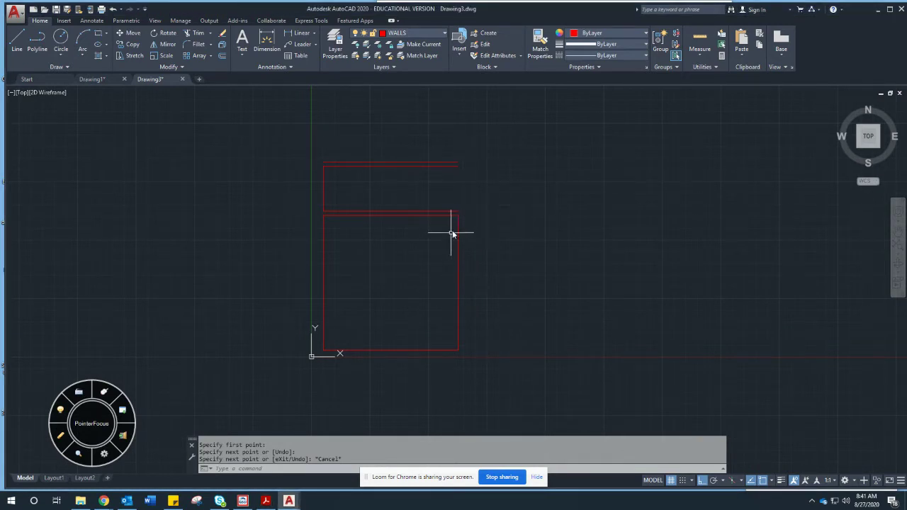
- Offset the right vertical wall line of Bed 3 by 40" to the left, into the room
{"action": "type", "text": "o"}
{"action": "key", "text": "Return"}
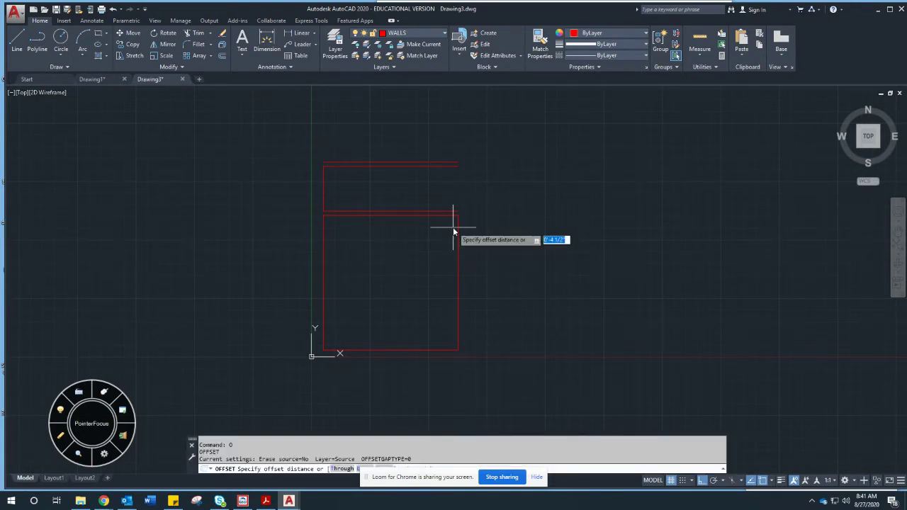
{"action": "type", "text": "40"}
{"action": "key", "text": "Return"}
{"action": "left_click", "coordinate": [458, 222]}
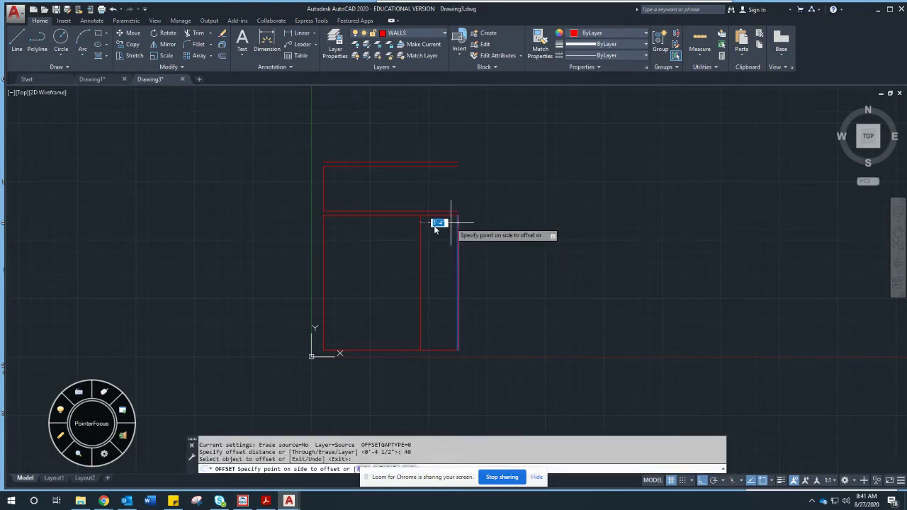
{"action": "left_click", "coordinate": [426, 228]}
{"action": "key", "text": "Escape"}
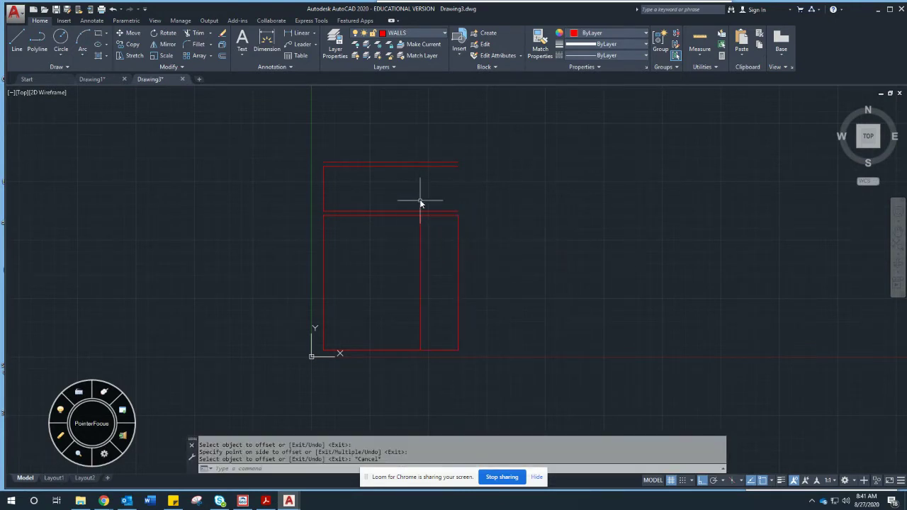
- Stretch the 40" offset line's ends so it spans from Bed 3's upper wall line to the closet's inner upper line
{"action": "left_click", "coordinate": [431, 258]}
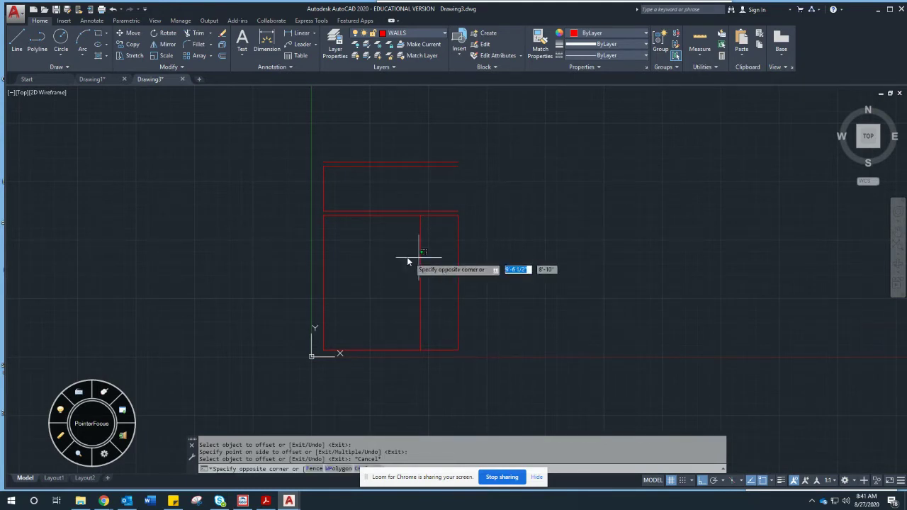
{"action": "left_click", "coordinate": [382, 260]}
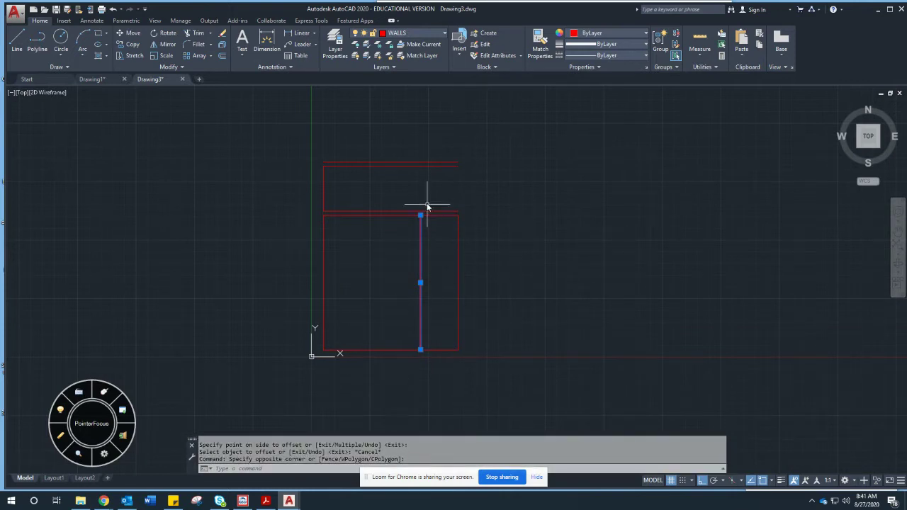
{"action": "left_click", "coordinate": [421, 282]}
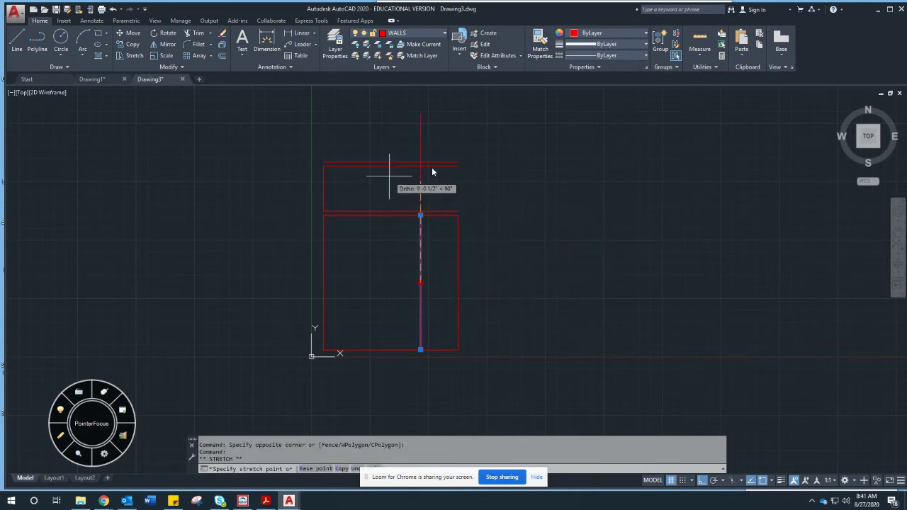
{"action": "key", "text": "Escape"}
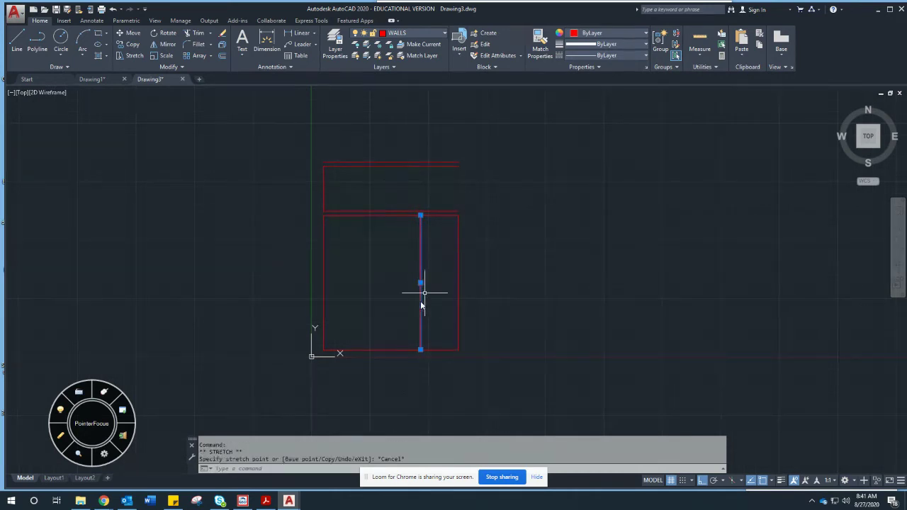
{"action": "left_click", "coordinate": [421, 350]}
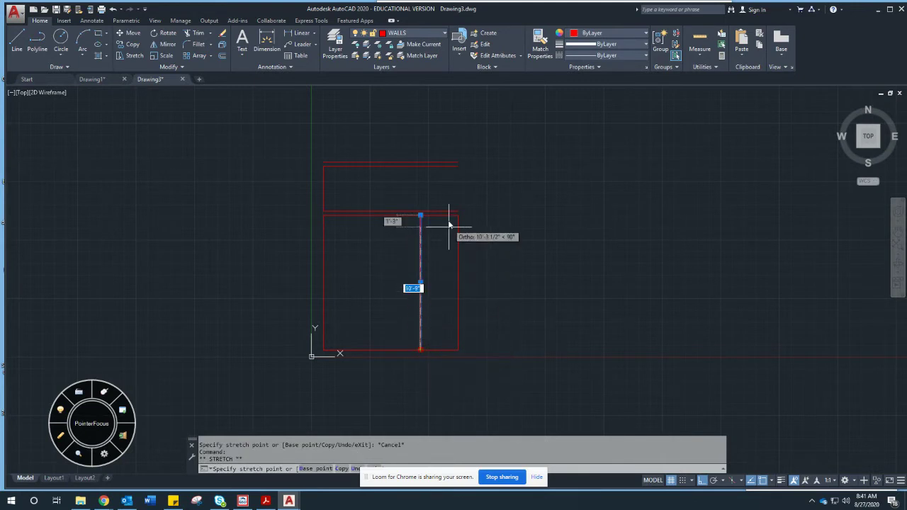
{"action": "left_click", "coordinate": [427, 127]}
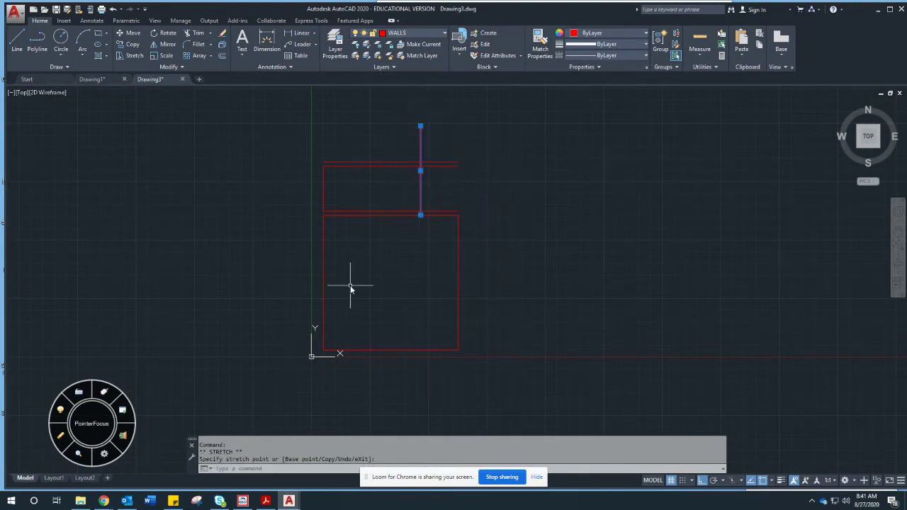
{"action": "left_click", "coordinate": [420, 127]}
{"action": "left_click", "coordinate": [420, 170]}
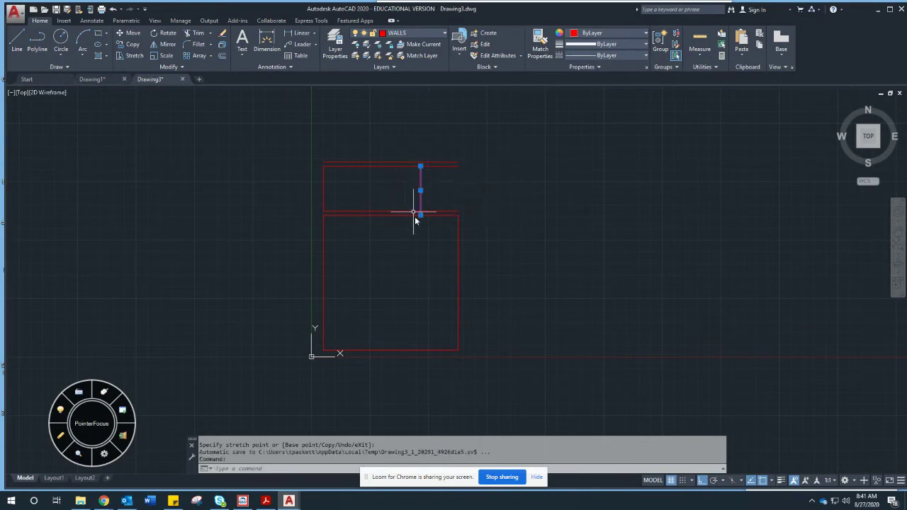
- Check perpendicular snapping at the closet divider line's lower endpoint and review the enabled object snap modes
{"action": "scroll", "coordinate": [420, 214], "scroll_direction": "up", "scroll_amount": 2}
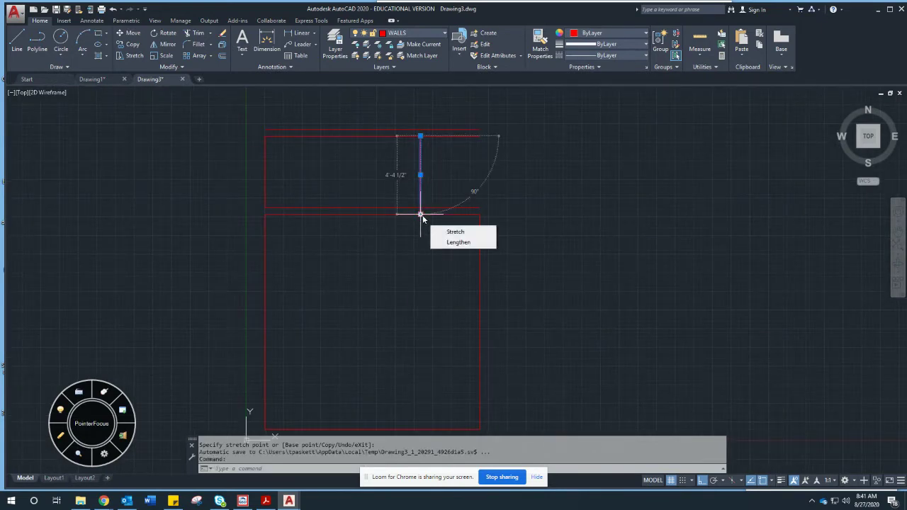
{"action": "left_click", "coordinate": [420, 213]}
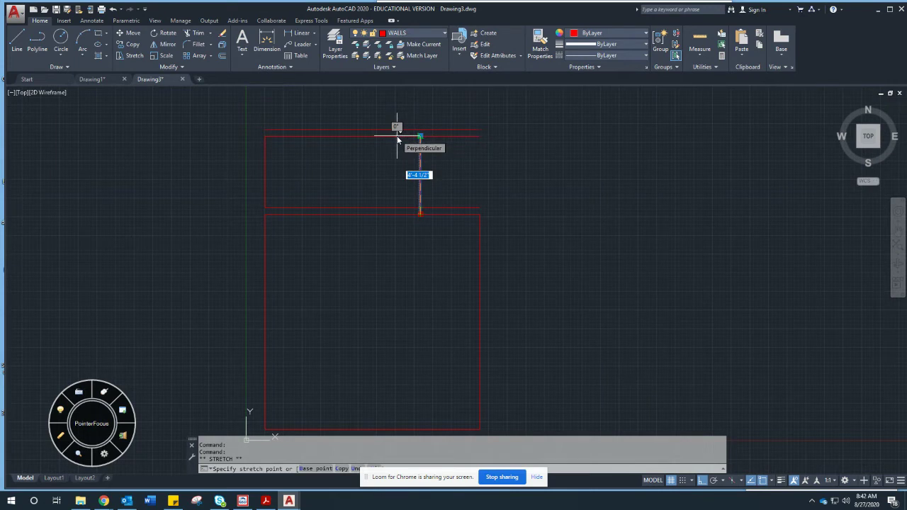
{"action": "key", "text": "Escape"}
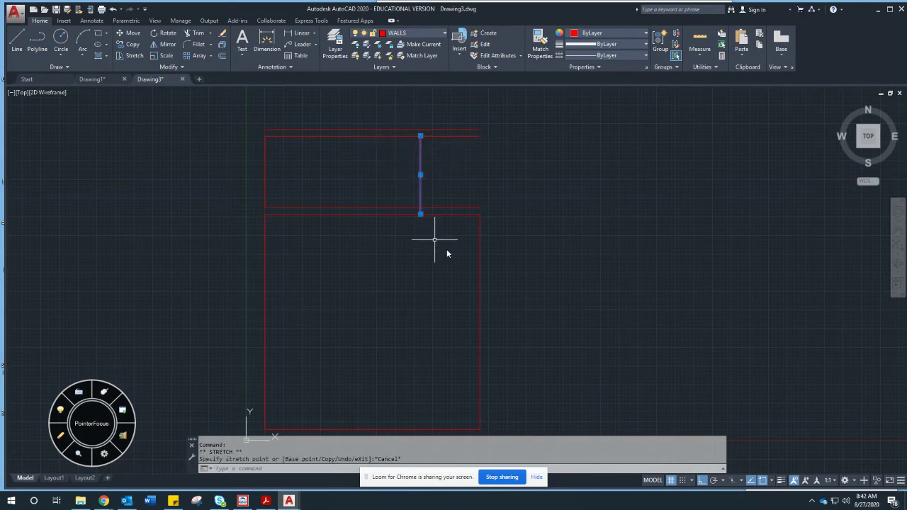
{"action": "left_click", "coordinate": [773, 481]}
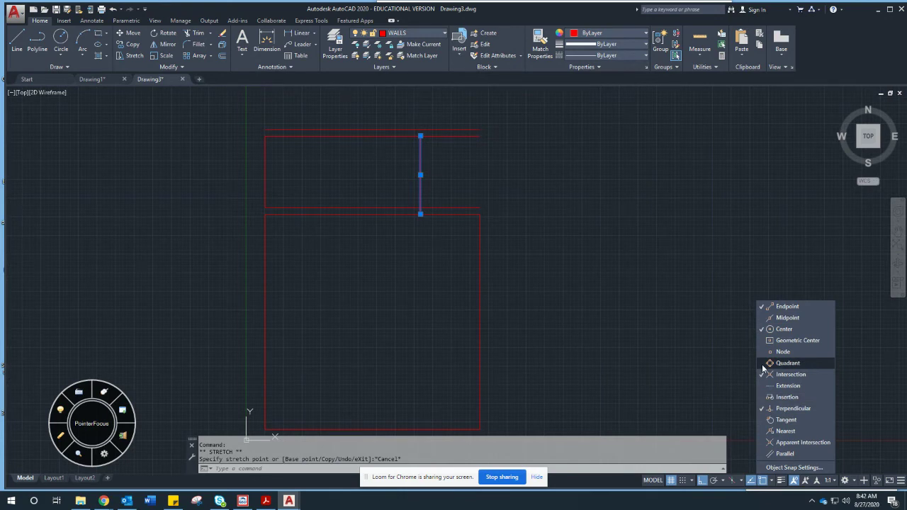
{"action": "key", "text": "Escape"}
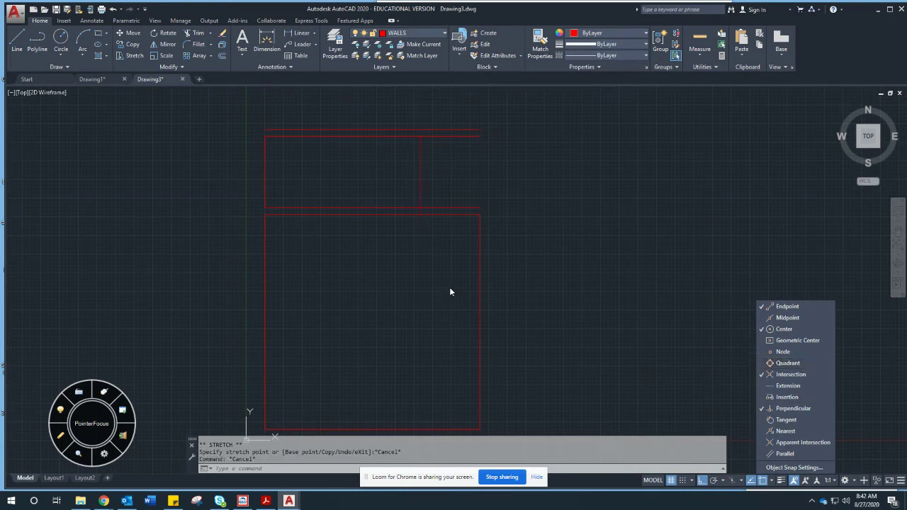
{"action": "left_click", "coordinate": [462, 202]}
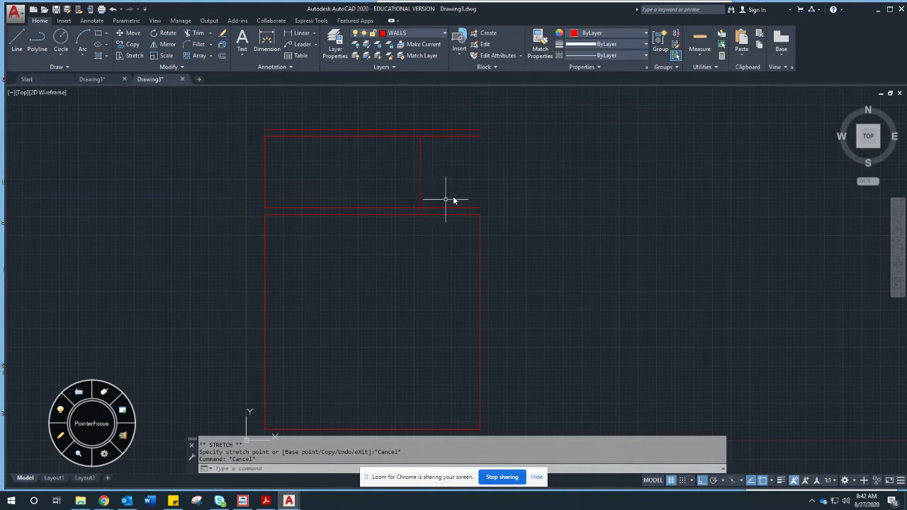
{"action": "type", "text": "di"}
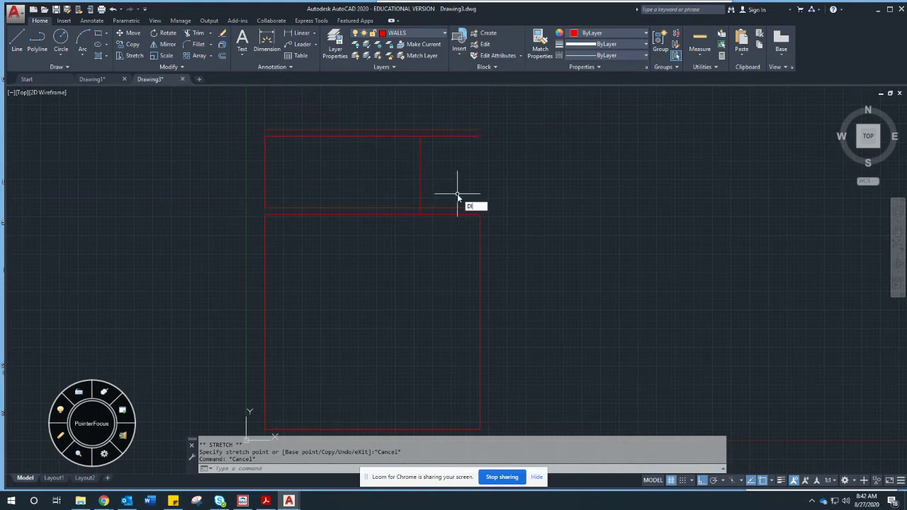
{"action": "key", "text": "Return"}
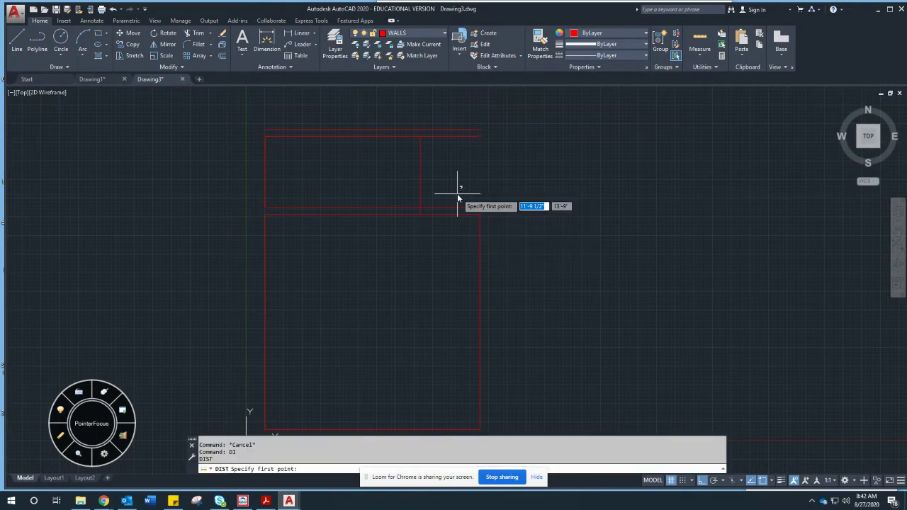
{"action": "left_click", "coordinate": [423, 214]}
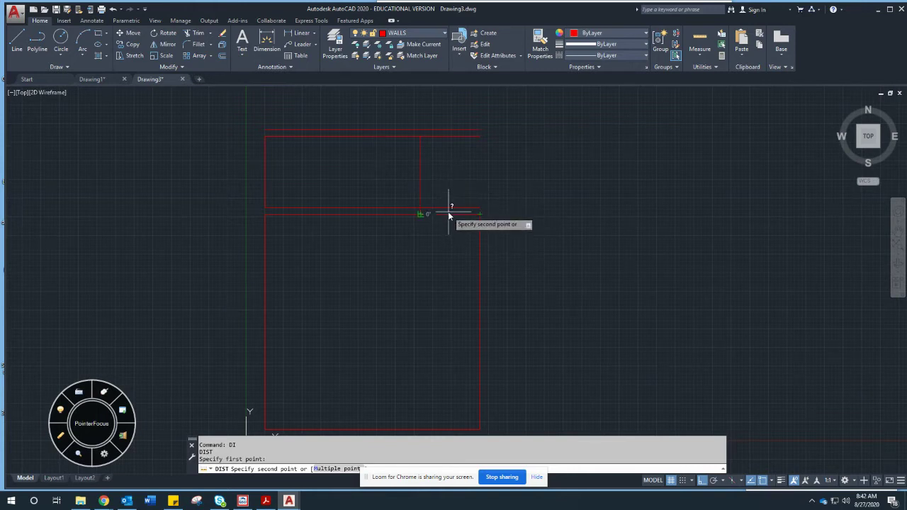
{"action": "key", "text": "Escape"}
- Offset the vertical closet divider line 4.5" to the left for its wall thickness
{"action": "type", "text": "o"}
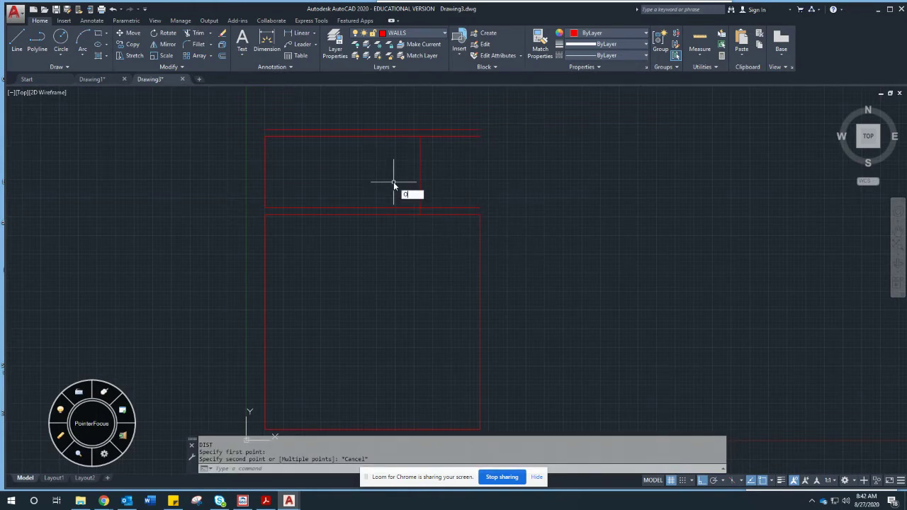
{"action": "key", "text": "Return"}
{"action": "type", "text": "4.5"}
{"action": "key", "text": "Return"}
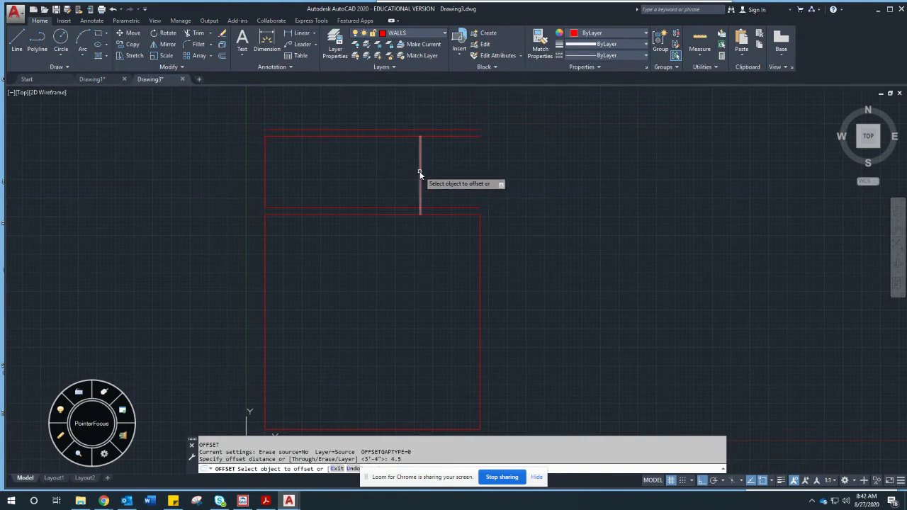
{"action": "left_click", "coordinate": [420, 170]}
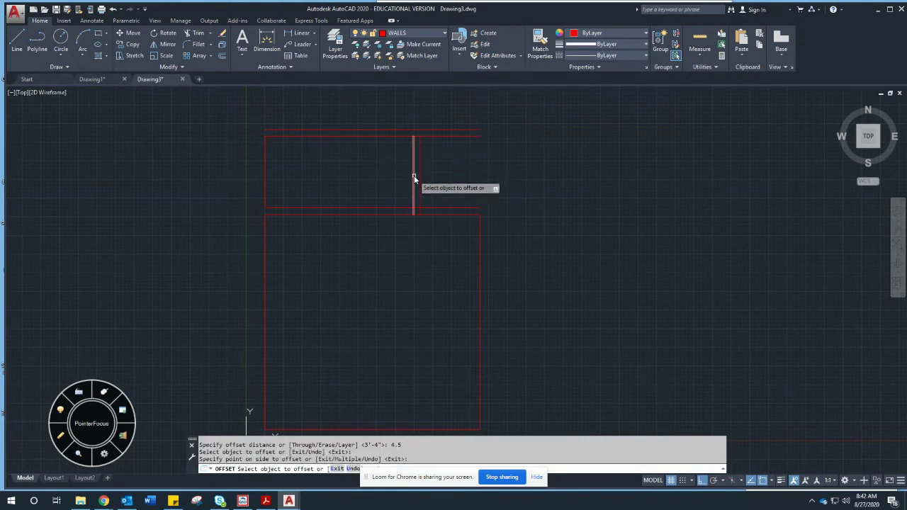
{"action": "left_click", "coordinate": [414, 178]}
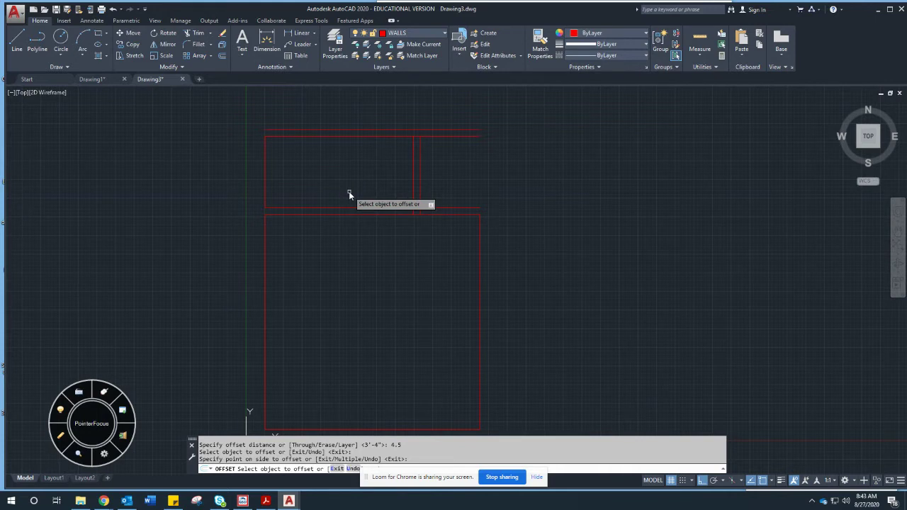
{"action": "key", "text": "Return"}
{"action": "key", "text": "Return"}
{"action": "type", "text": "0'-4 1/2\""}
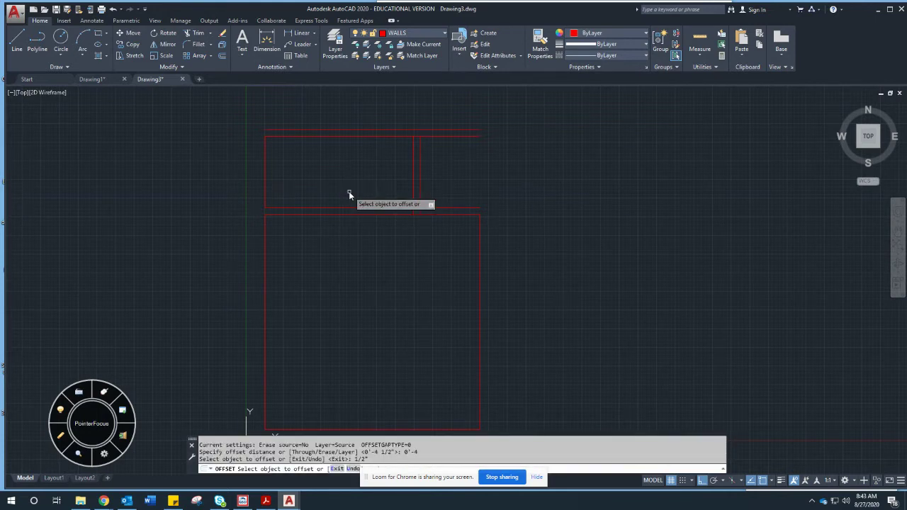
{"action": "key", "text": "Return"}
{"action": "key", "text": "Return"}
- Offset the left line of the closet divider wall 24" to the left to set the linen space's width
{"action": "key", "text": "Return"}
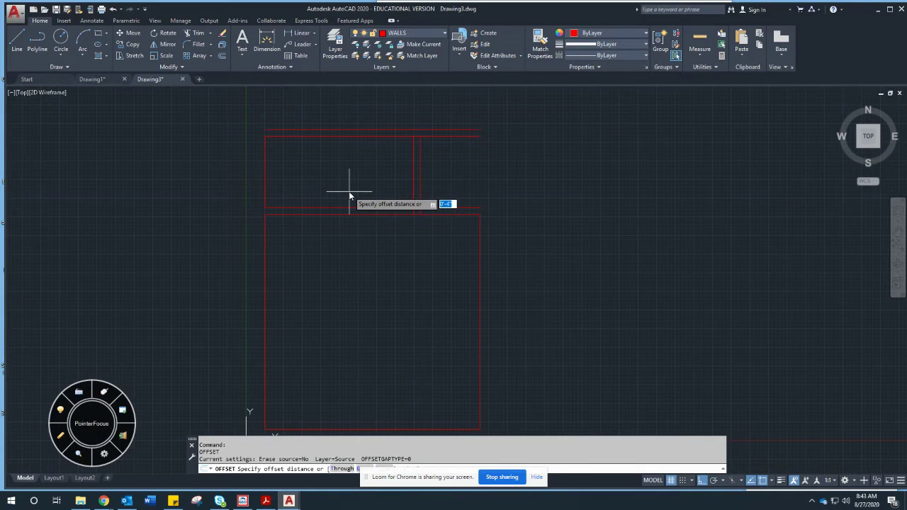
{"action": "type", "text": "24"}
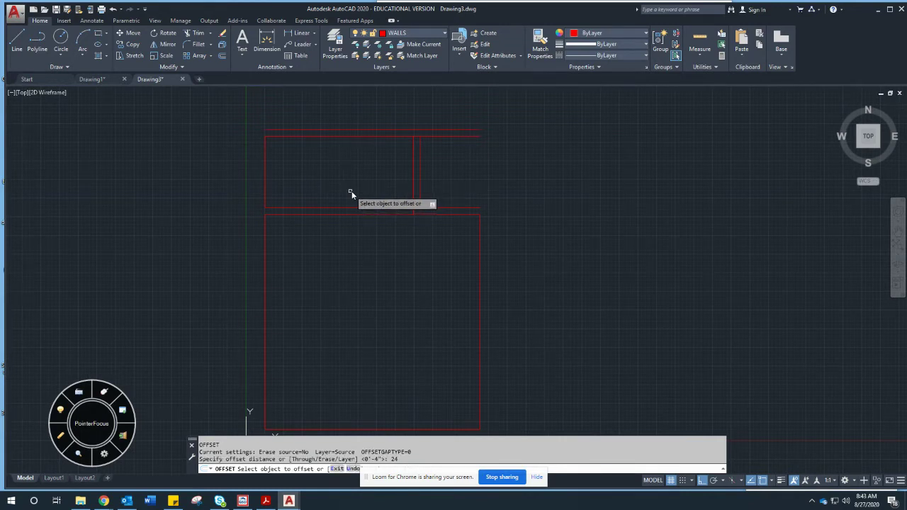
{"action": "left_click", "coordinate": [414, 178]}
{"action": "left_click", "coordinate": [383, 176]}
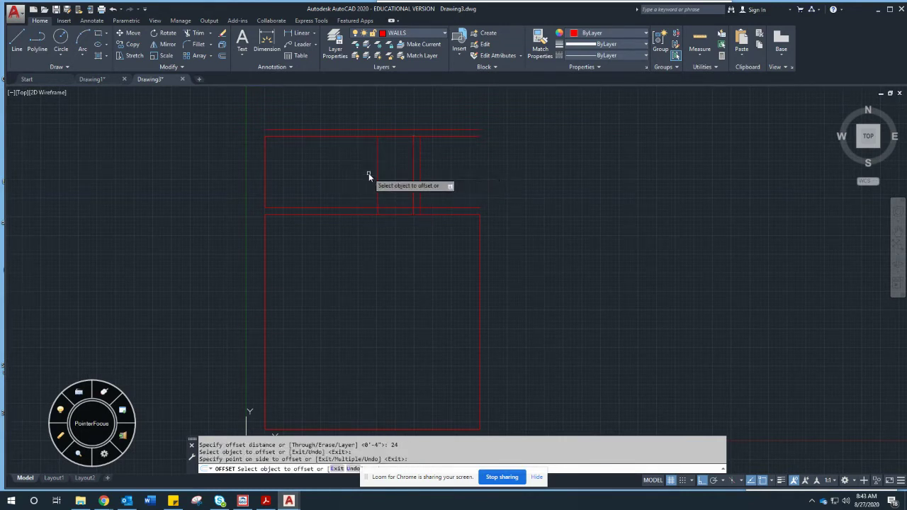
{"action": "key", "text": "Return"}
- Offset the linen space's left wall line 4.5" to the left to form the second divider wall
{"action": "key", "text": "Return"}
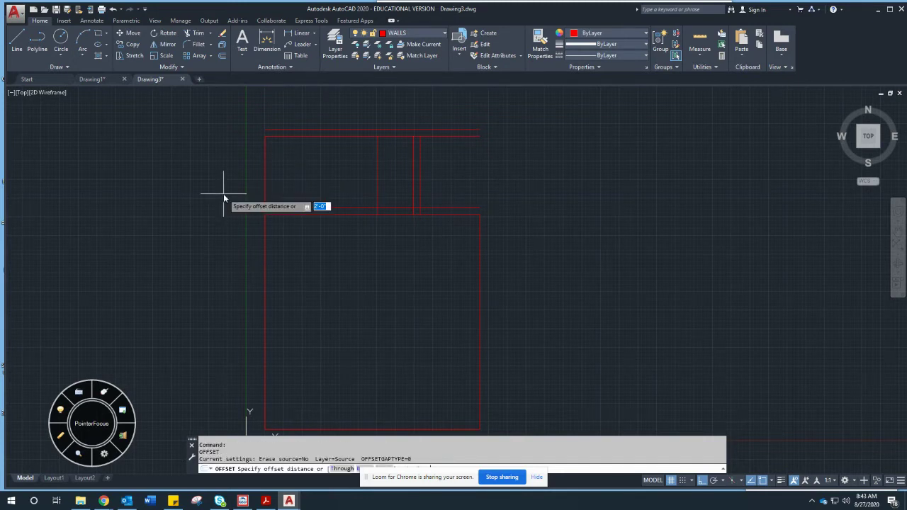
{"action": "type", "text": "4.5"}
{"action": "key", "text": "Return"}
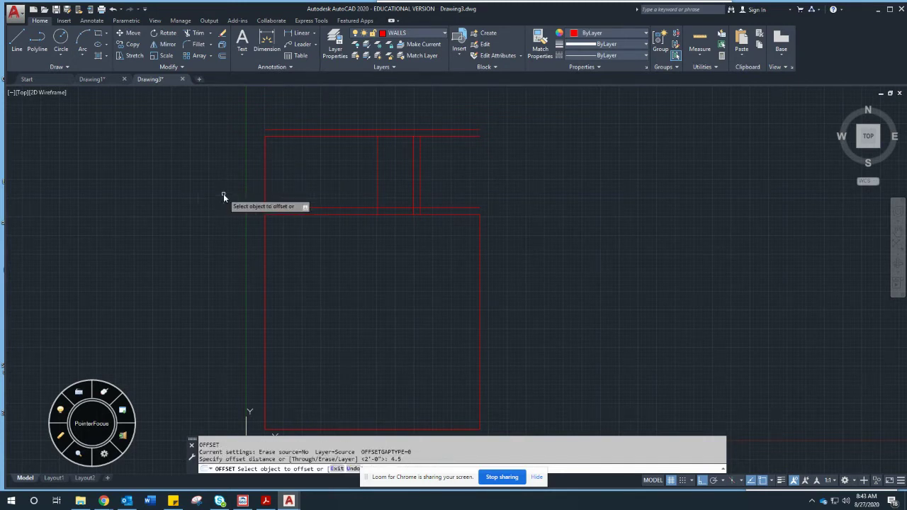
{"action": "left_click", "coordinate": [377, 170]}
{"action": "left_click", "coordinate": [355, 173]}
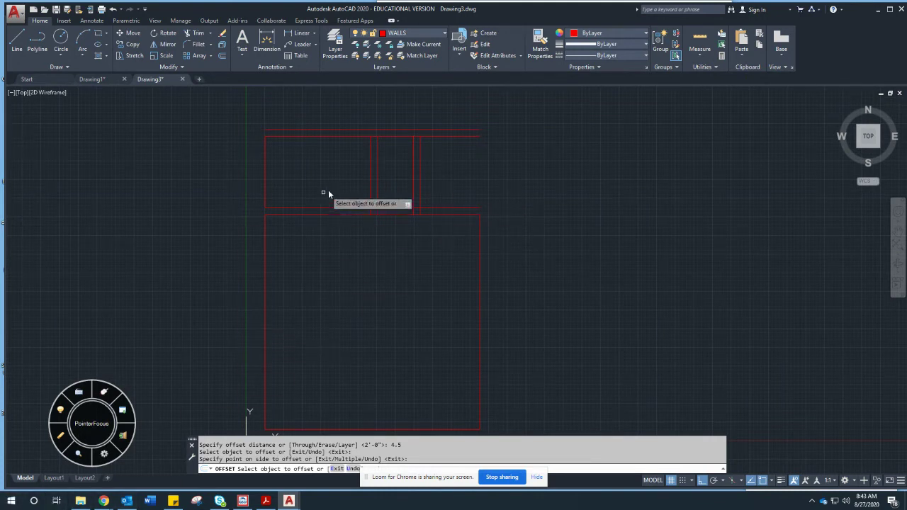
{"action": "key", "text": "Escape"}
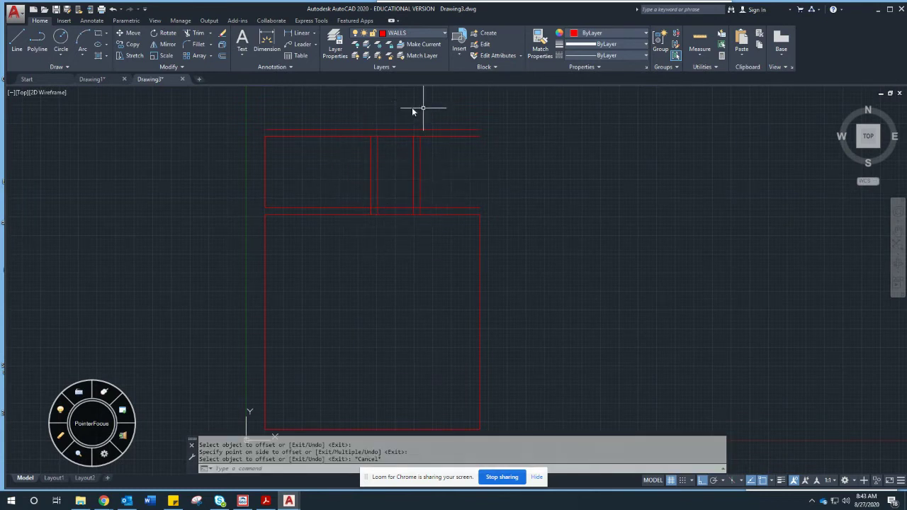
{"action": "scroll", "coordinate": [387, 182], "scroll_direction": "up", "scroll_amount": 2}
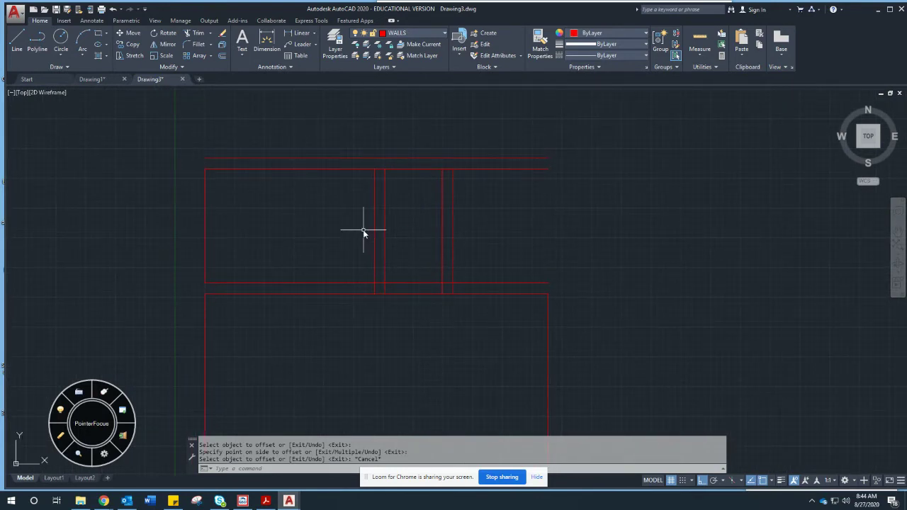
{"action": "type", "text": "TR"}
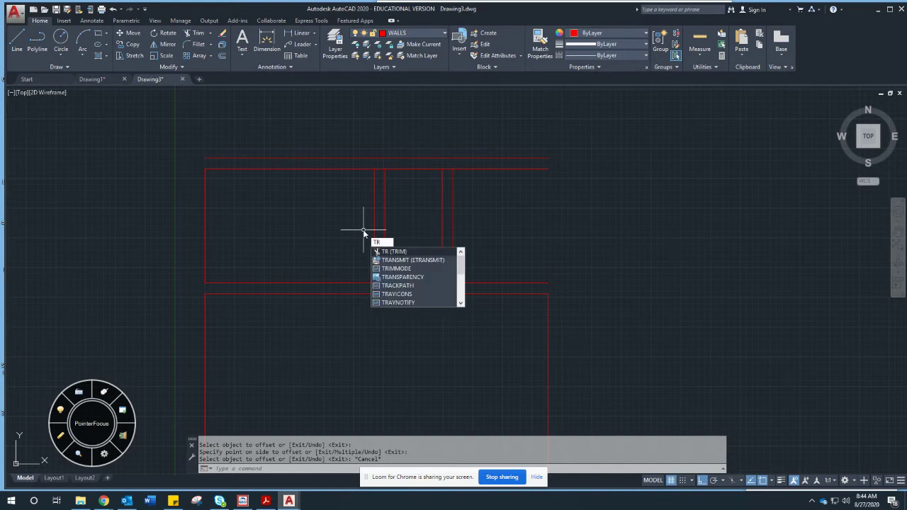
{"action": "key", "text": "Return"}
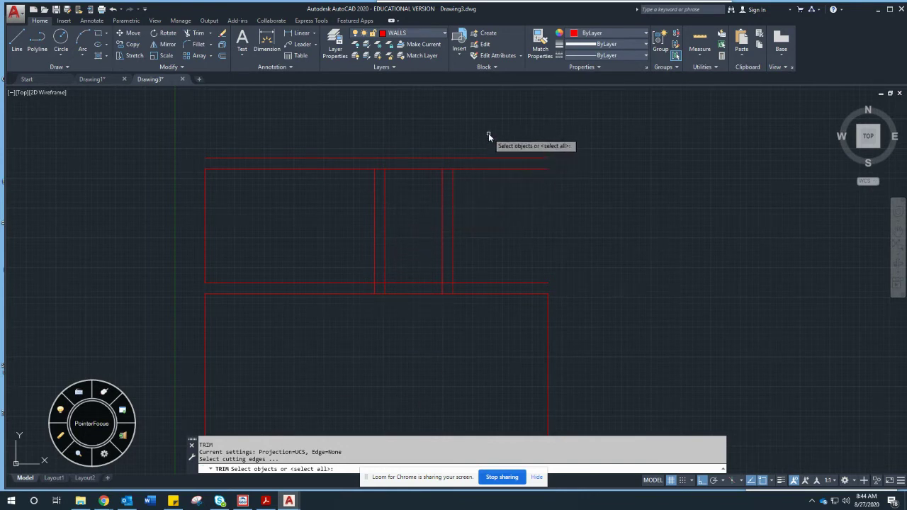
{"action": "left_click", "coordinate": [453, 224]}
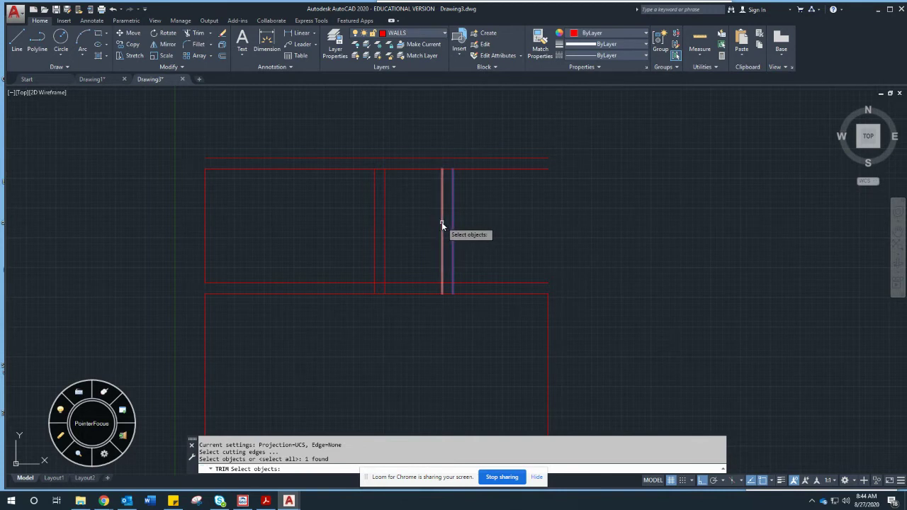
{"action": "left_click", "coordinate": [441, 222]}
{"action": "left_click", "coordinate": [385, 224]}
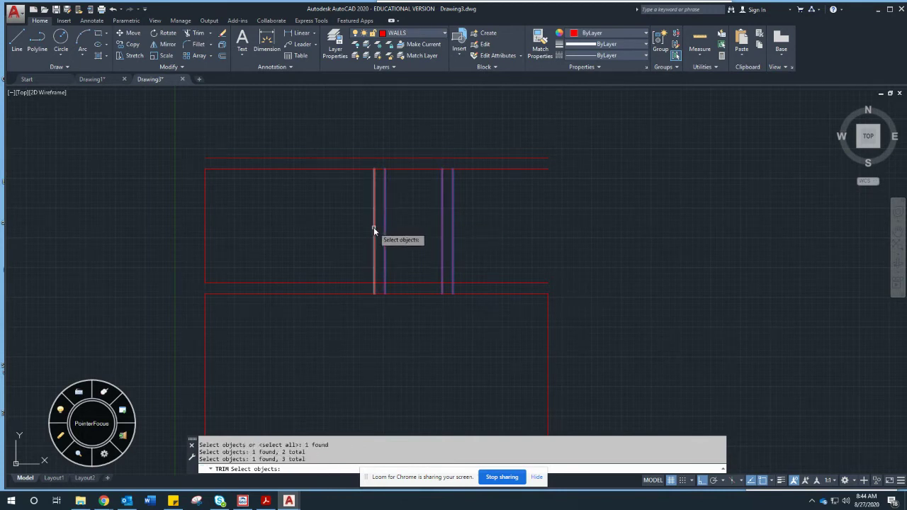
{"action": "left_click", "coordinate": [374, 226]}
{"action": "left_click", "coordinate": [401, 283]}
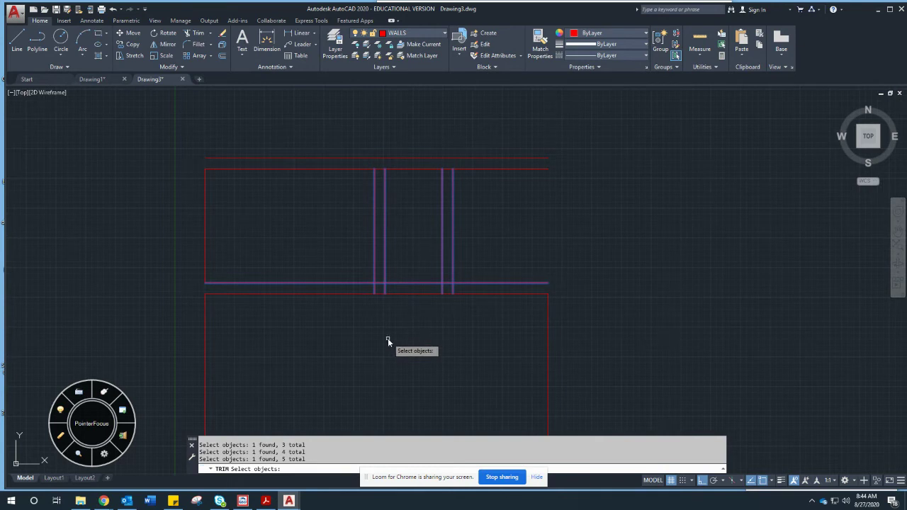
{"action": "key", "text": "Escape"}
- Trim the left divider wall's lines where they overrun the lower wall and open its upper and lower junctions, using the surrounding wall lines as cutting edges
{"action": "key", "text": "Return"}
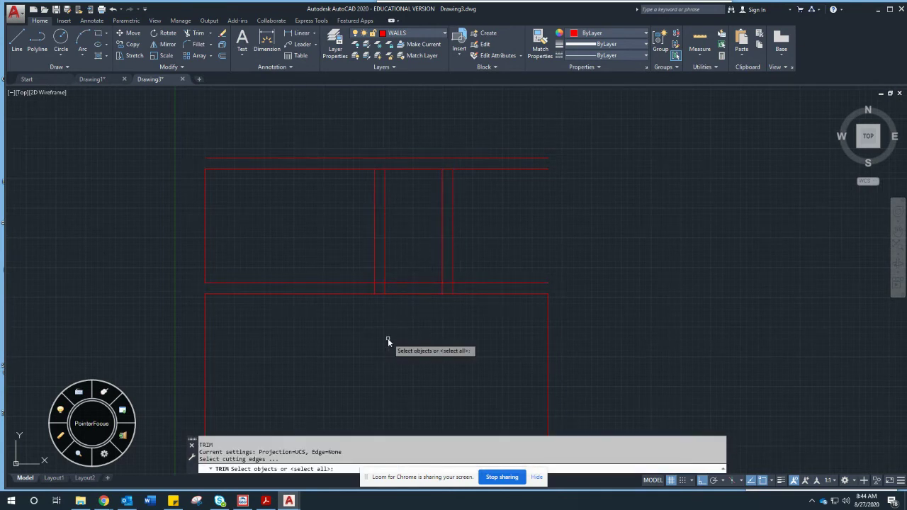
{"action": "left_click", "coordinate": [487, 134]}
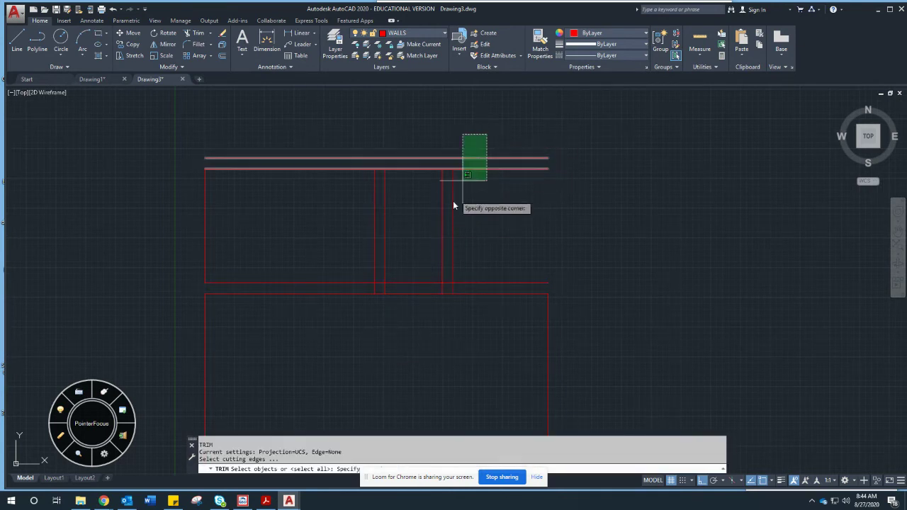
{"action": "left_click", "coordinate": [336, 369]}
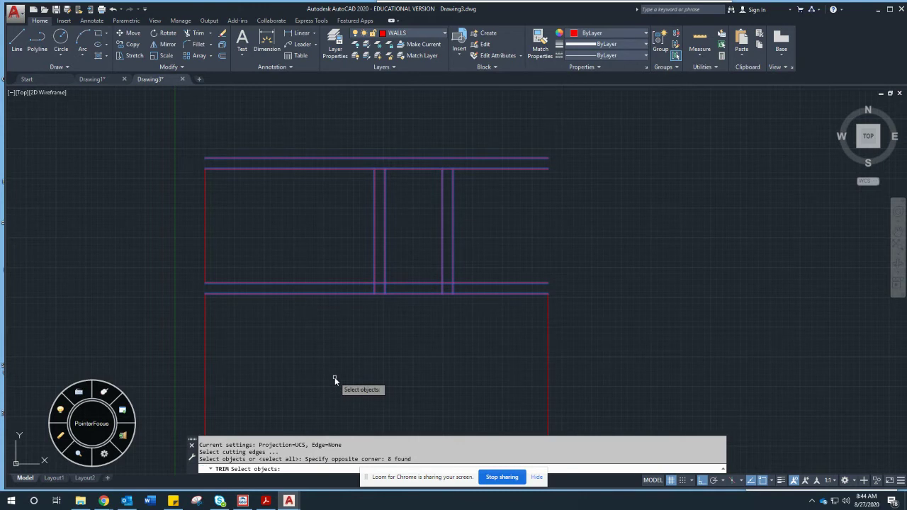
{"action": "key", "text": "Return"}
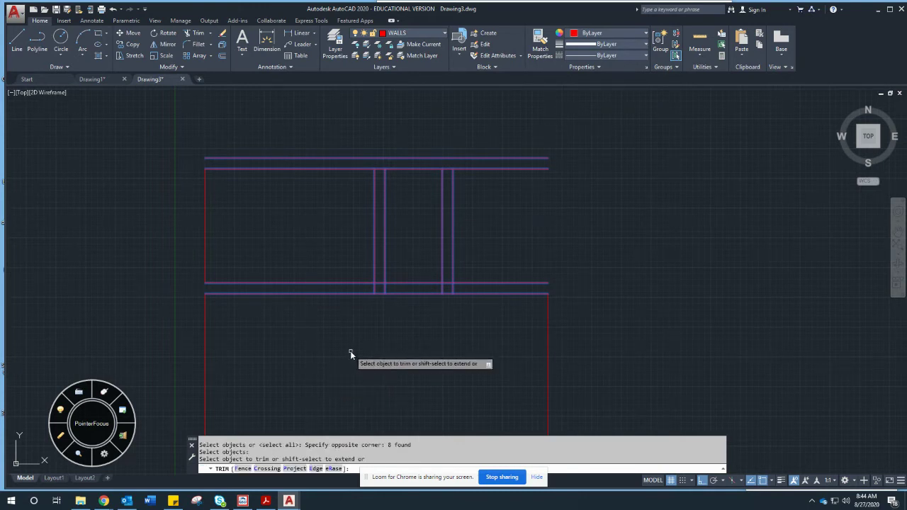
{"action": "left_click", "coordinate": [377, 289]}
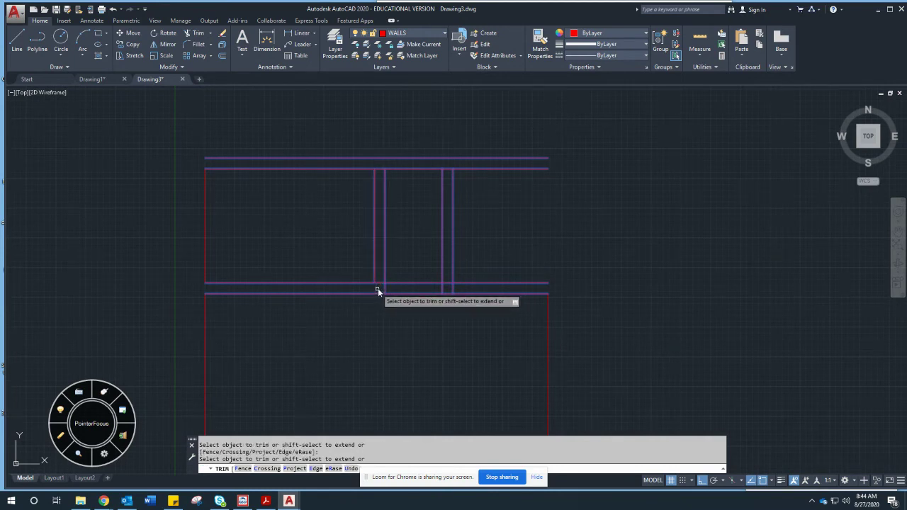
{"action": "left_click", "coordinate": [384, 287]}
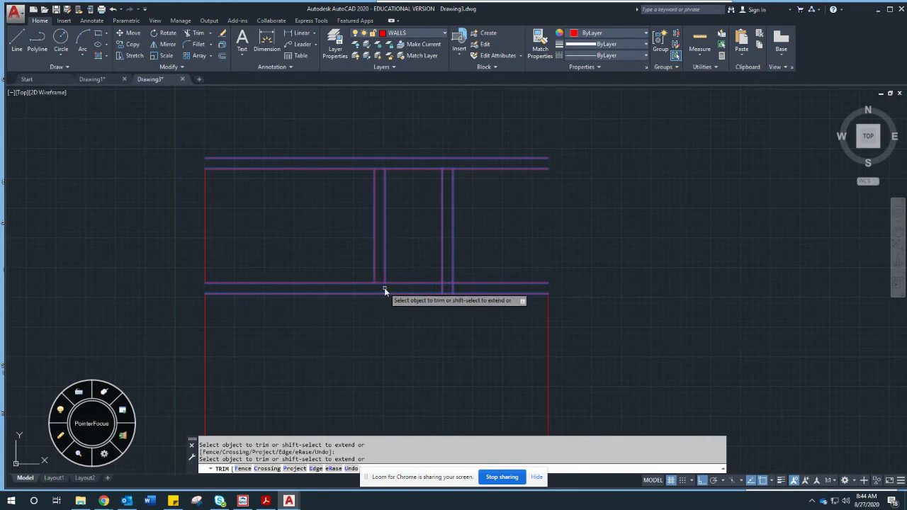
{"action": "left_click", "coordinate": [376, 170]}
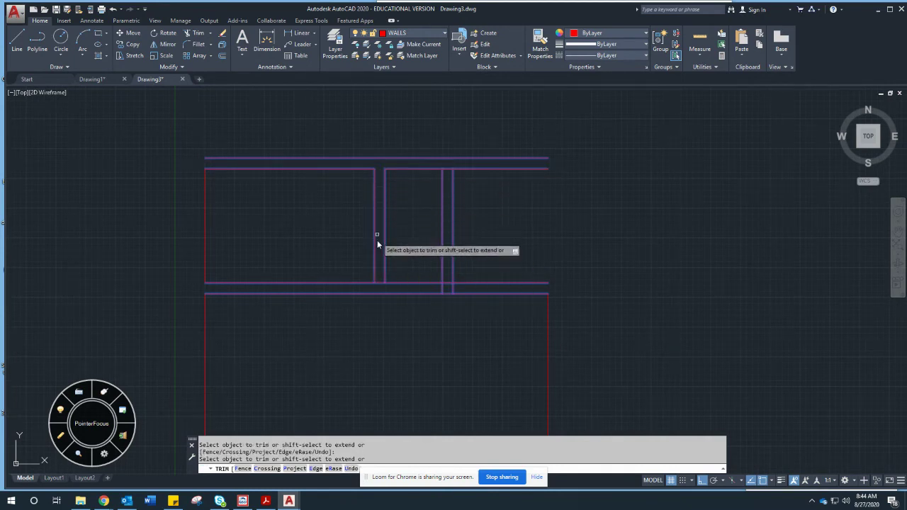
{"action": "left_click", "coordinate": [378, 283]}
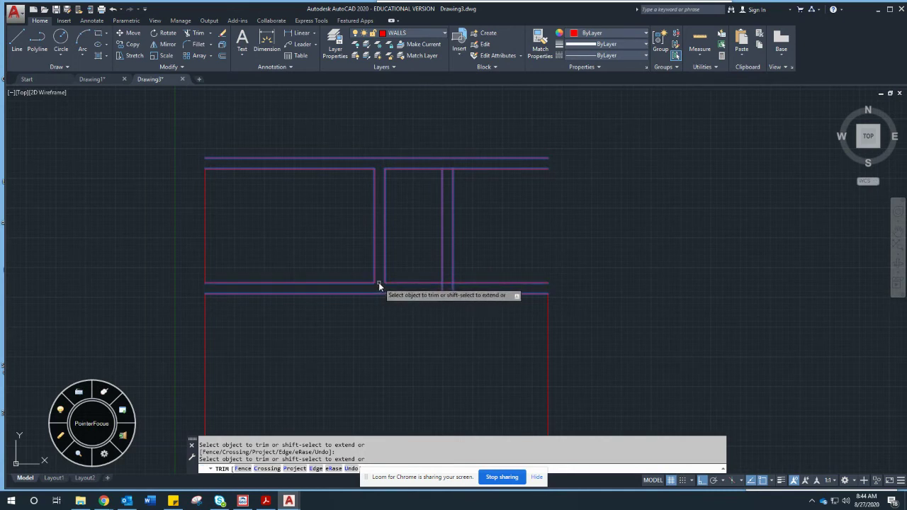
- Trim the right divider wall's overrunning line ends and open its junctions with the upper and lower horizontal walls
{"action": "left_click", "coordinate": [448, 284]}
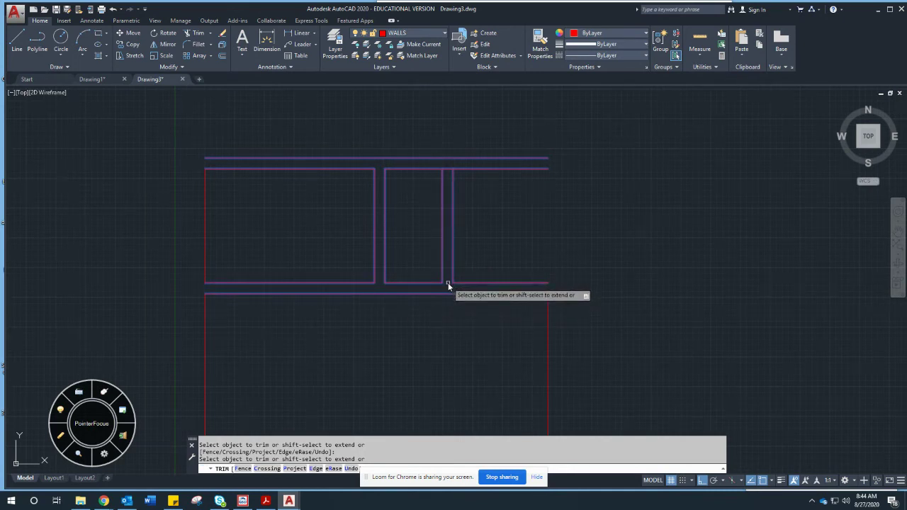
{"action": "left_click", "coordinate": [449, 168]}
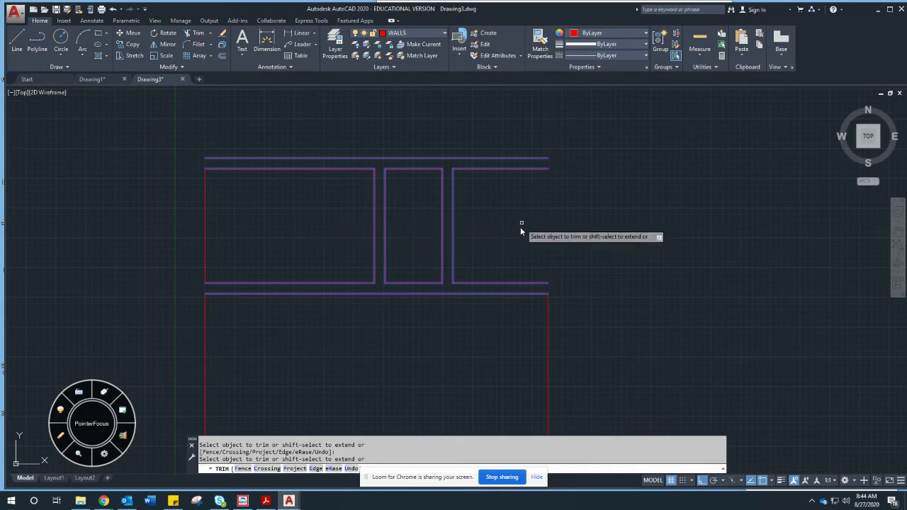
{"action": "key", "text": "Escape"}
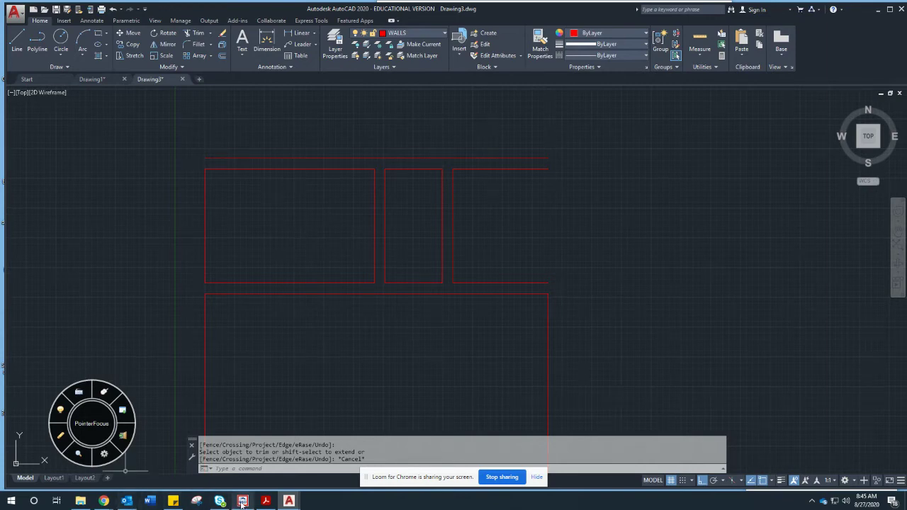
- Consult the reference floor plan PDF, and in AutoCAD offset the uppermost horizontal wall line 60" upward
{"action": "left_click", "coordinate": [242, 457]}
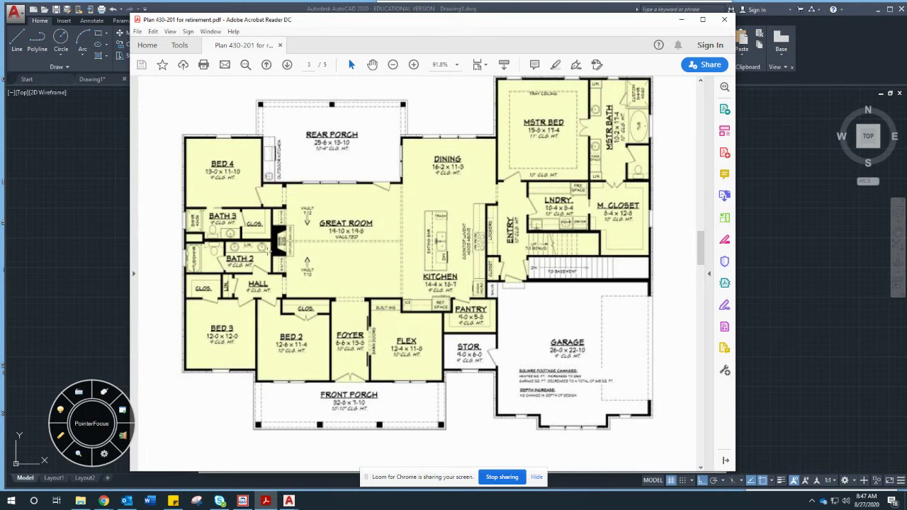
{"action": "left_click", "coordinate": [679, 24]}
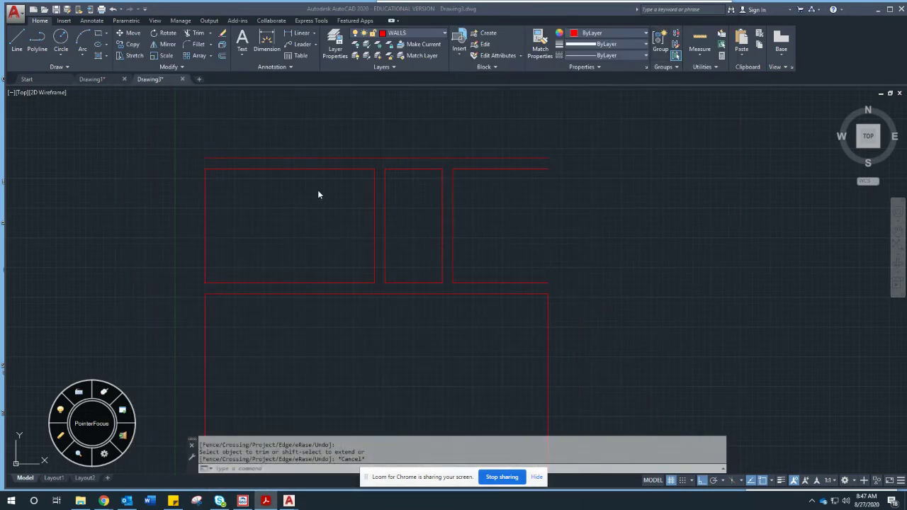
{"action": "scroll", "coordinate": [325, 233], "scroll_direction": "down", "scroll_amount": 3}
{"action": "scroll", "coordinate": [331, 227], "scroll_direction": "up", "scroll_amount": 3}
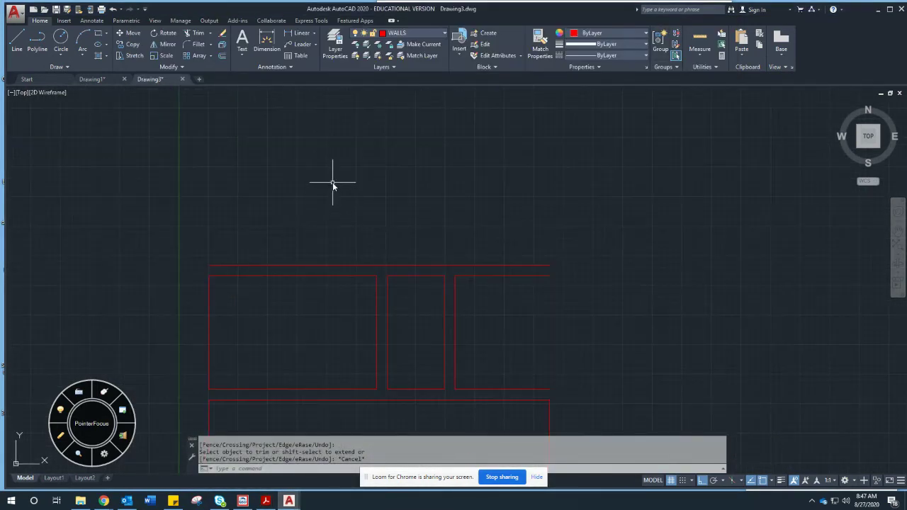
{"action": "scroll", "coordinate": [333, 216], "scroll_direction": "down", "scroll_amount": 4}
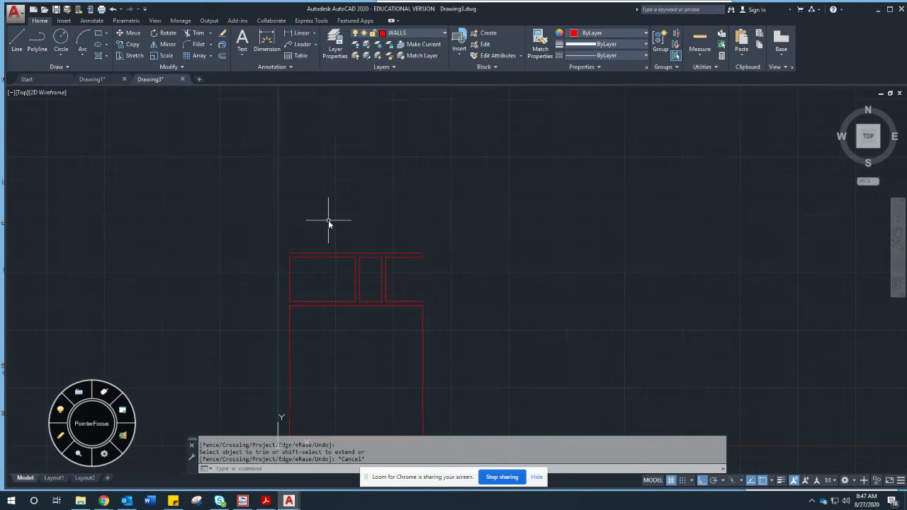
{"action": "type", "text": "o"}
{"action": "key", "text": "Return"}
{"action": "type", "text": "60"}
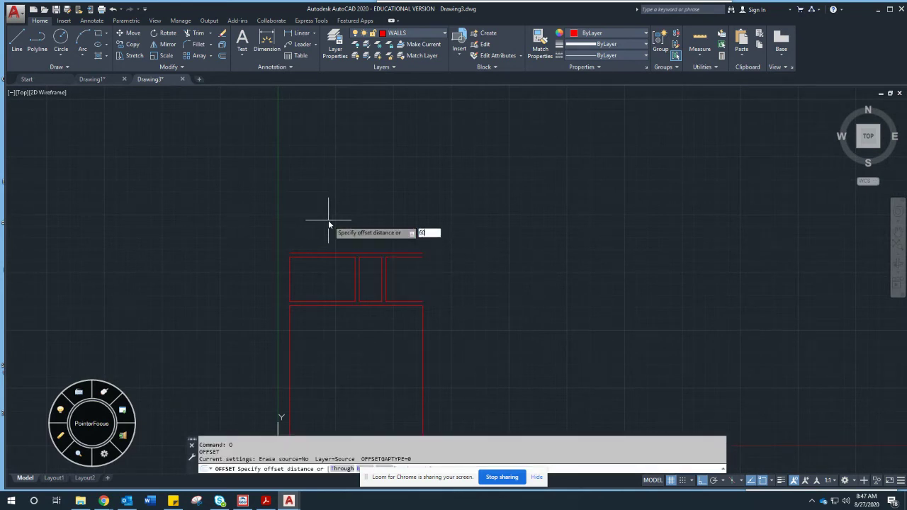
{"action": "key", "text": "Return"}
{"action": "left_click", "coordinate": [321, 253]}
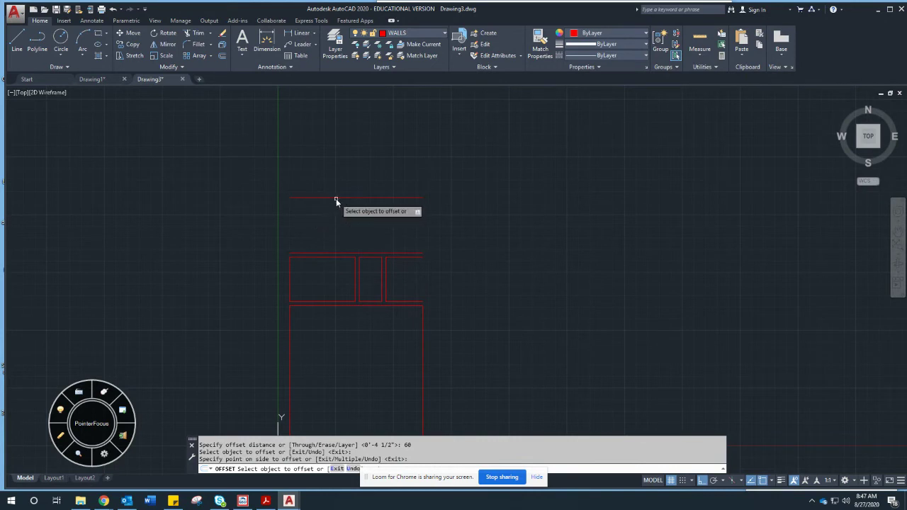
- Draw a vertical wall line from the left end of the wall above the closet up to the new uppermost line
{"action": "type", "text": "l"}
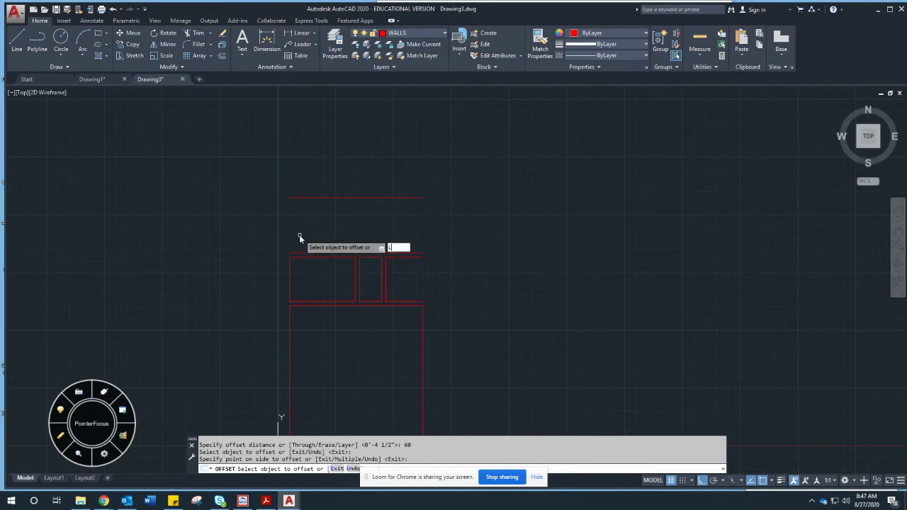
{"action": "key", "text": "Return"}
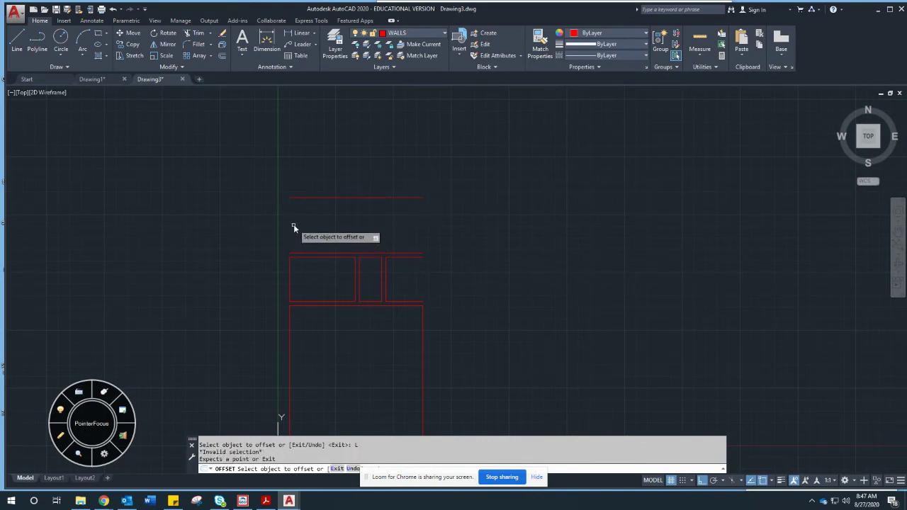
{"action": "key", "text": "Escape"}
{"action": "type", "text": "l"}
{"action": "key", "text": "Return"}
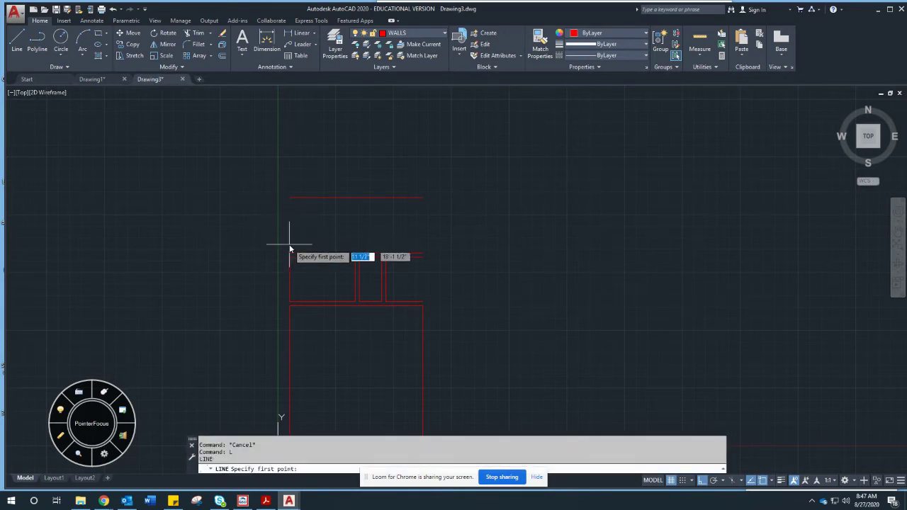
{"action": "left_click", "coordinate": [290, 253]}
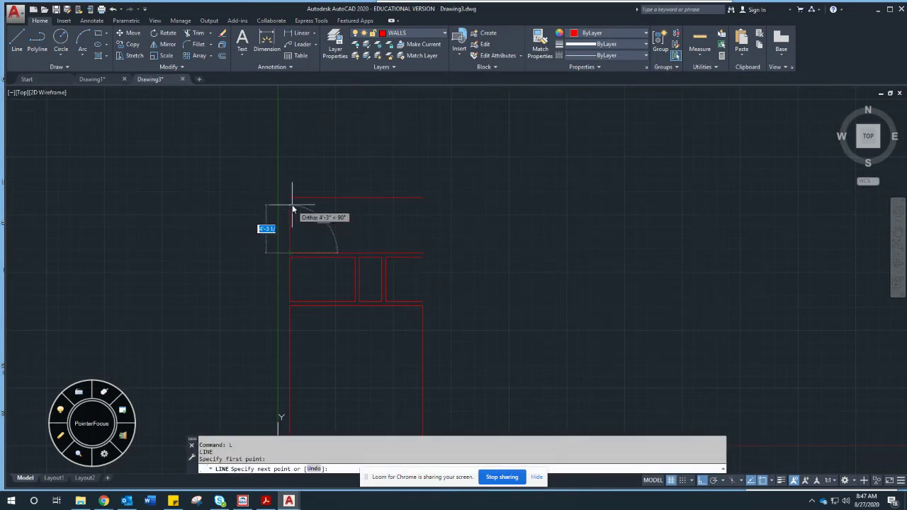
{"action": "left_click", "coordinate": [291, 200]}
{"action": "key", "text": "Escape"}
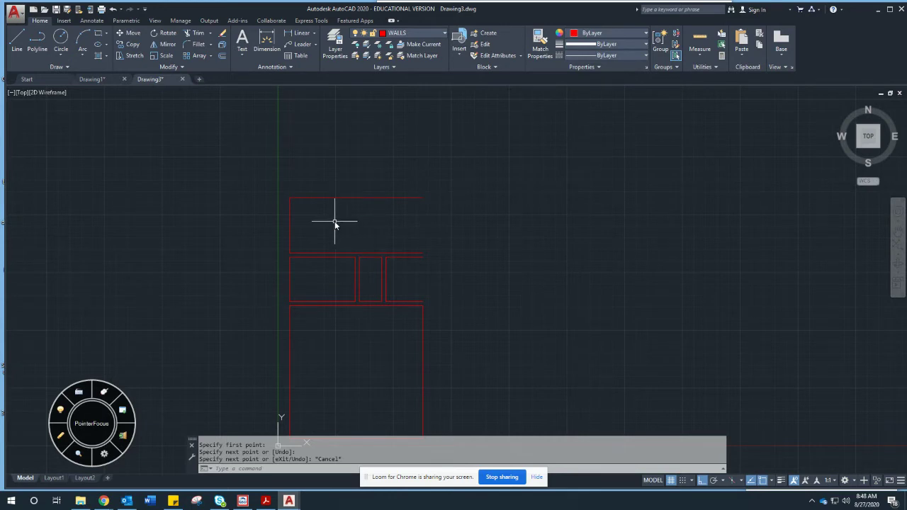
- Offset the upper room's left vertical wall line 66" to the right
{"action": "type", "text": "o"}
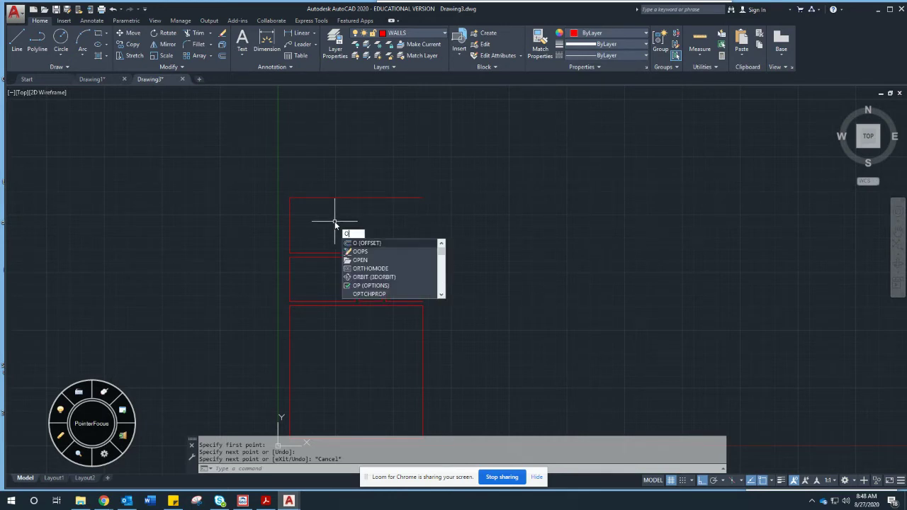
{"action": "key", "text": "Return"}
{"action": "type", "text": "66"}
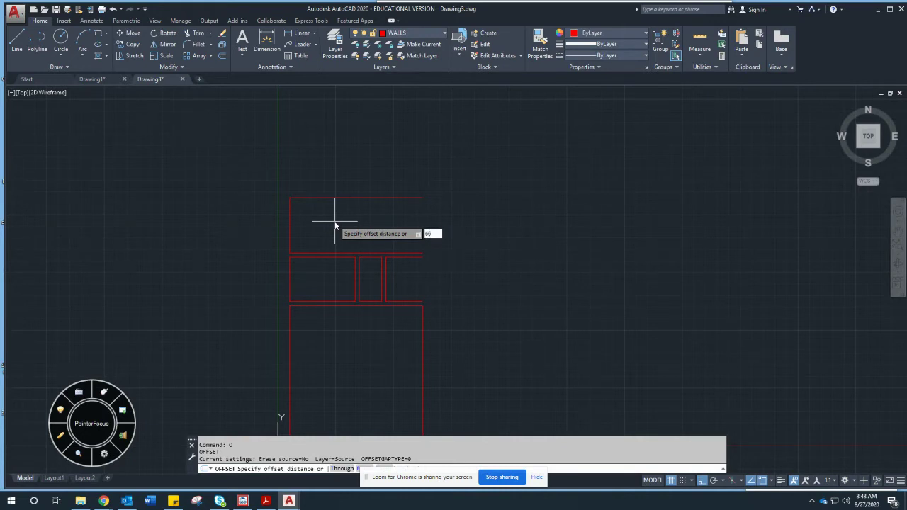
{"action": "key", "text": "Return"}
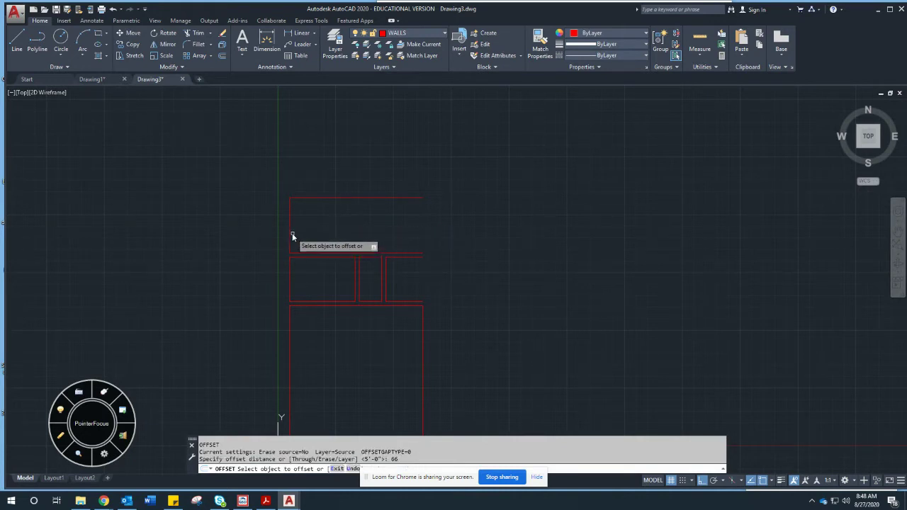
{"action": "left_click", "coordinate": [290, 232]}
{"action": "left_click", "coordinate": [342, 227]}
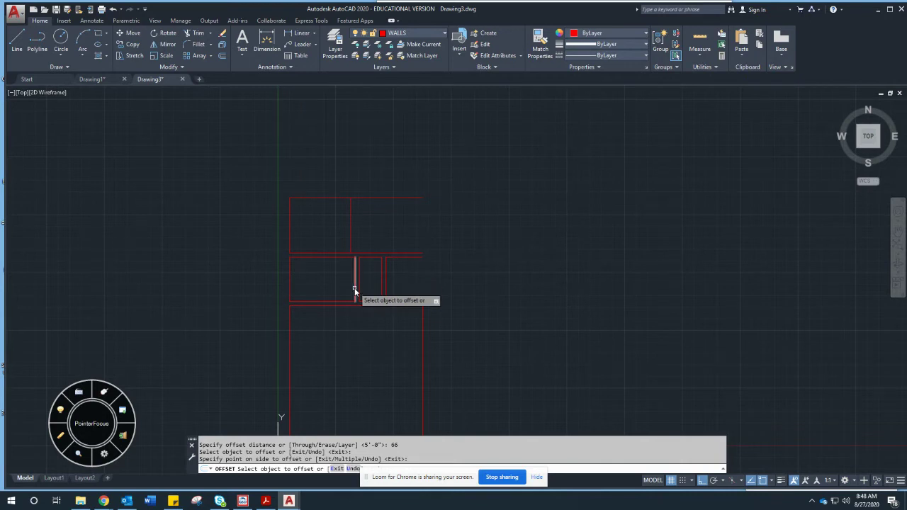
{"action": "key", "text": "Escape"}
{"action": "scroll", "coordinate": [341, 285], "scroll_direction": "up", "scroll_amount": 4}
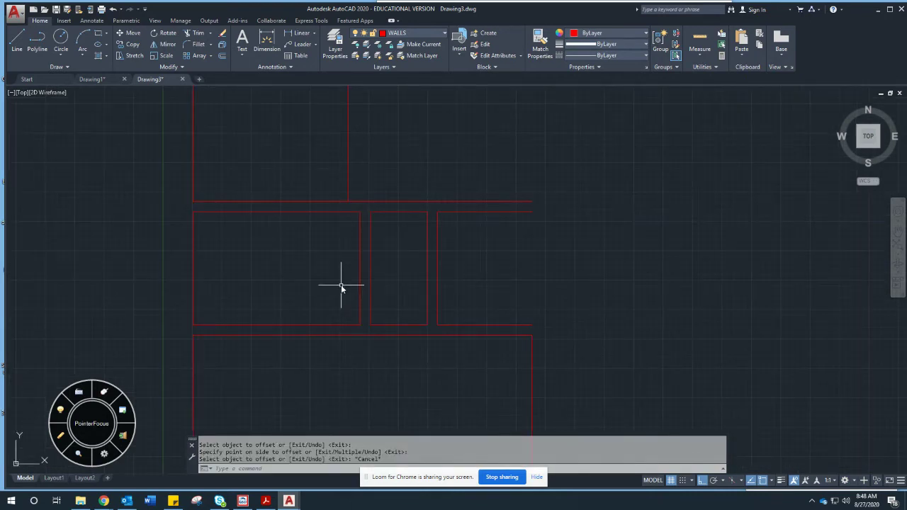
{"action": "type", "text": "s"}
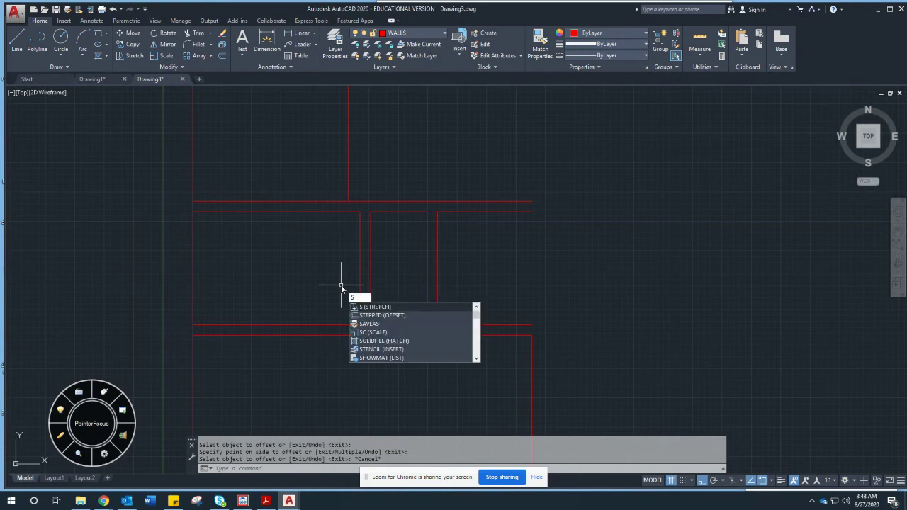
{"action": "key", "text": "Return"}
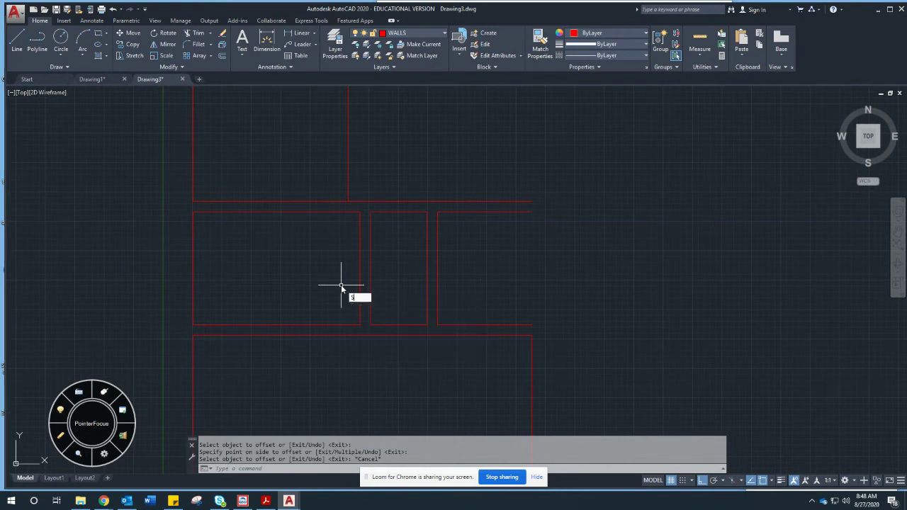
{"action": "left_click", "coordinate": [452, 206]}
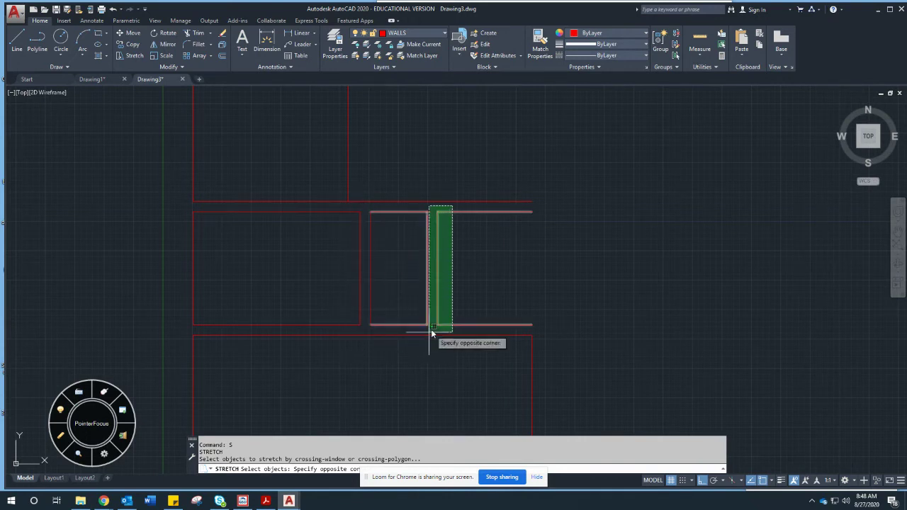
{"action": "left_click", "coordinate": [342, 332]}
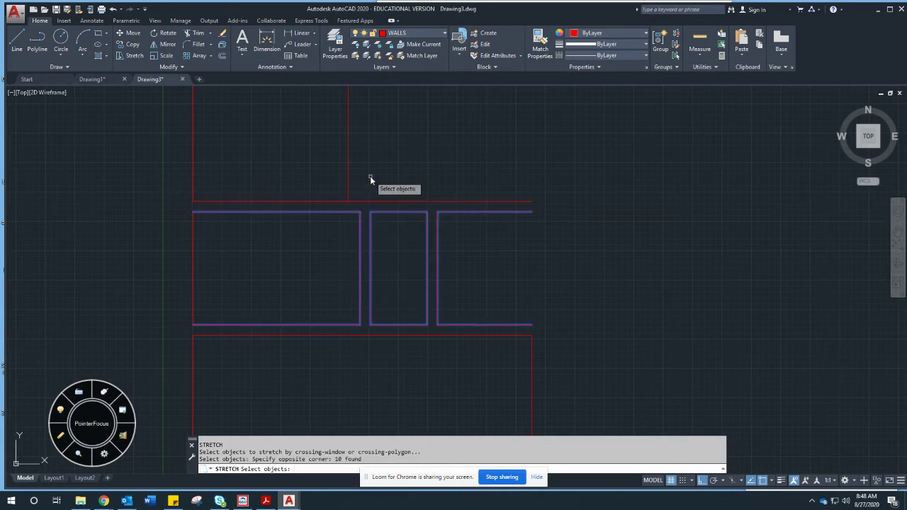
{"action": "key", "text": "Return"}
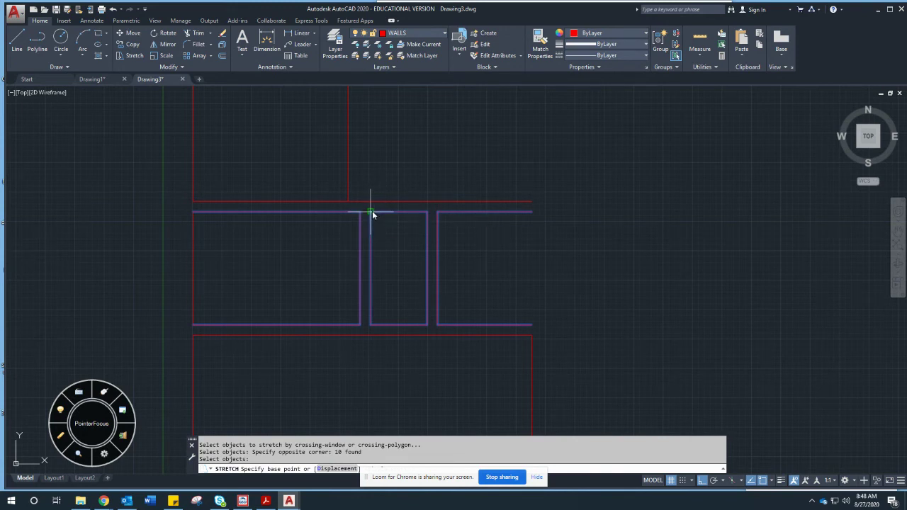
{"action": "left_click", "coordinate": [372, 211]}
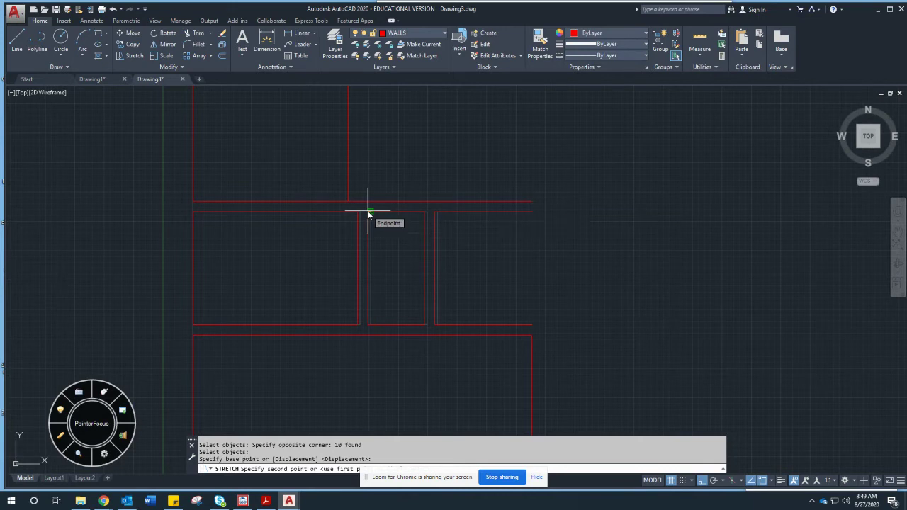
{"action": "key", "text": "Escape"}
- Stretch both divider walls between the closet, linen and hall leftward until the left divider aligns perpendicular with the upper room's vertical line
{"action": "type", "text": "s"}
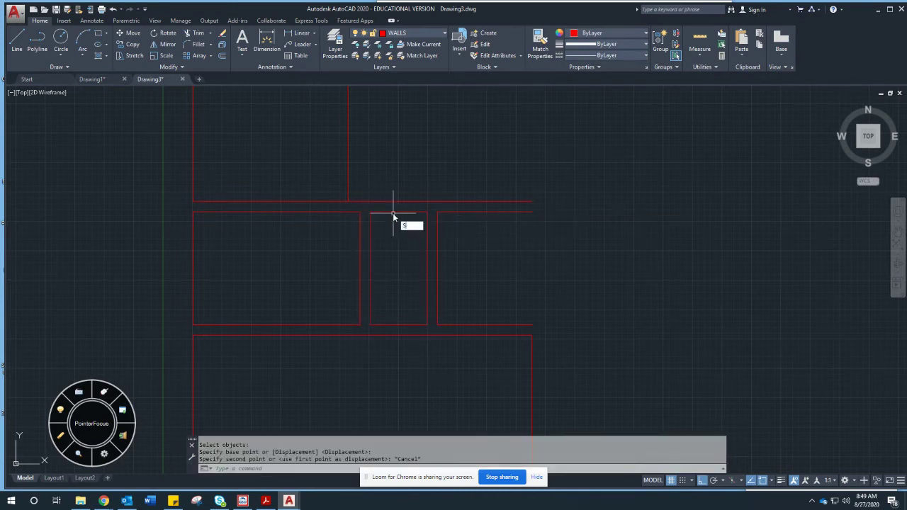
{"action": "key", "text": "Return"}
{"action": "left_click", "coordinate": [444, 208]}
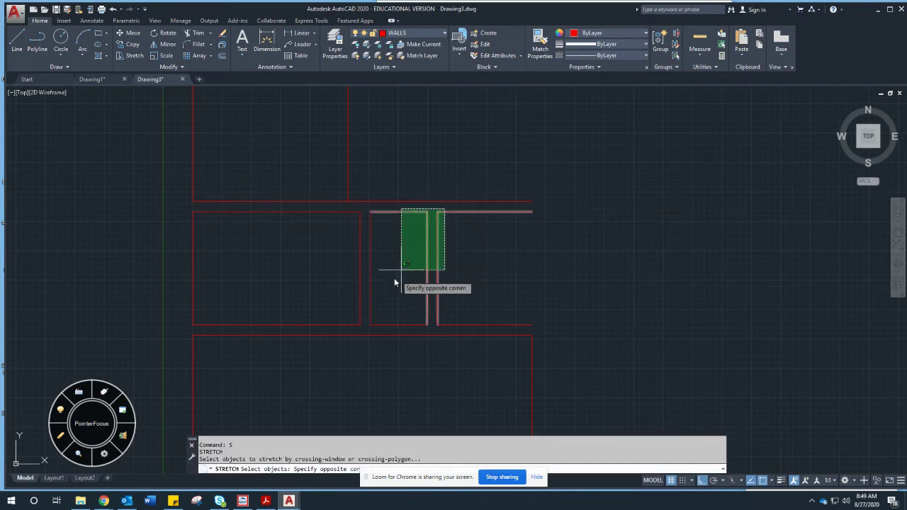
{"action": "left_click", "coordinate": [350, 328]}
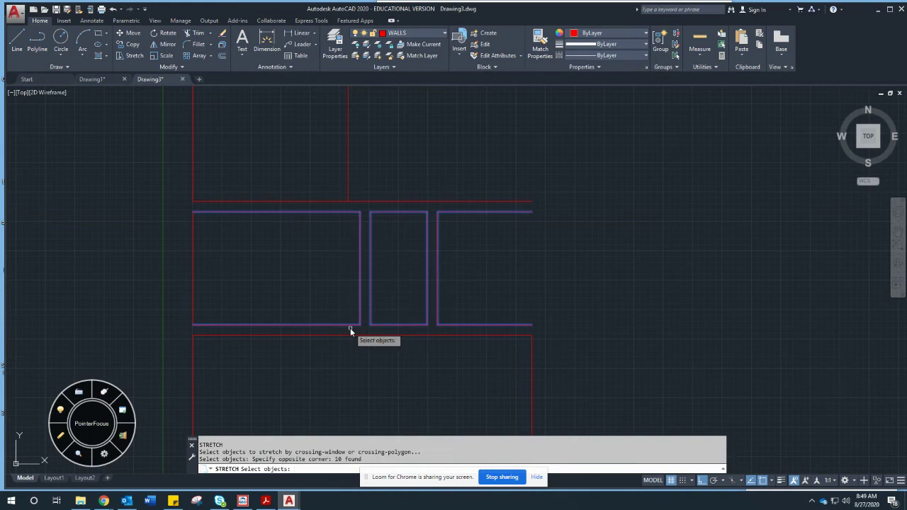
{"action": "left_click", "coordinate": [358, 207]}
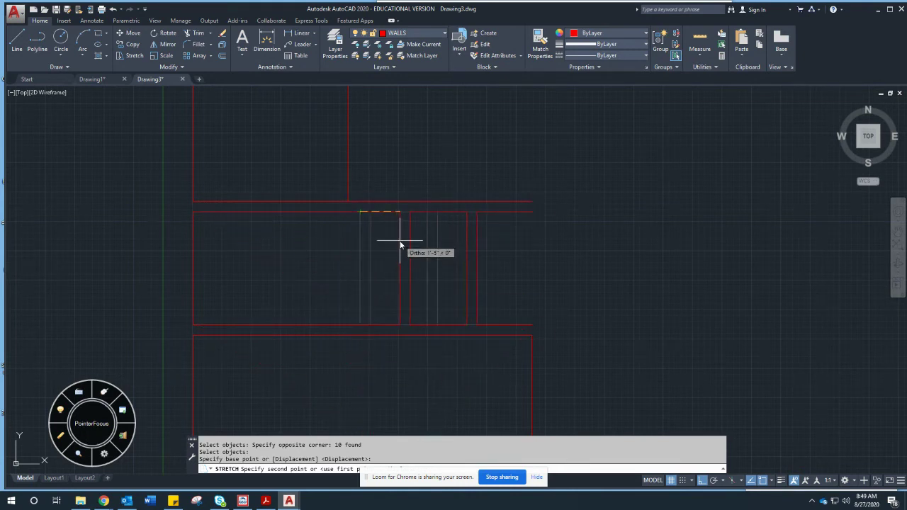
{"action": "key", "text": "F8"}
{"action": "key", "text": "F8"}
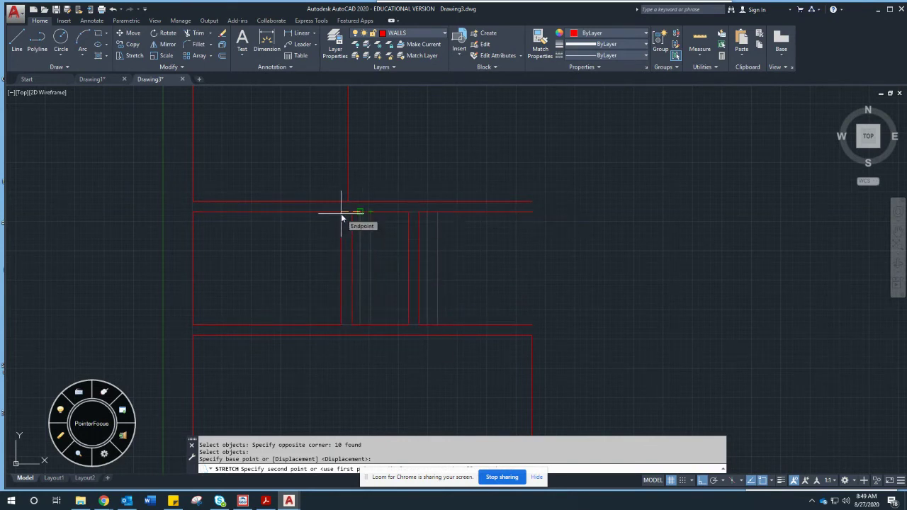
{"action": "type", "text": "R"}
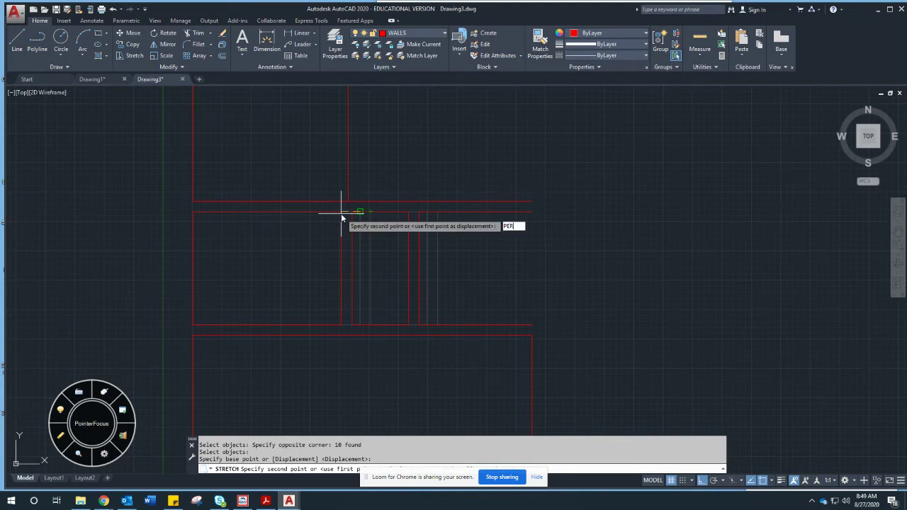
{"action": "key", "text": "Return"}
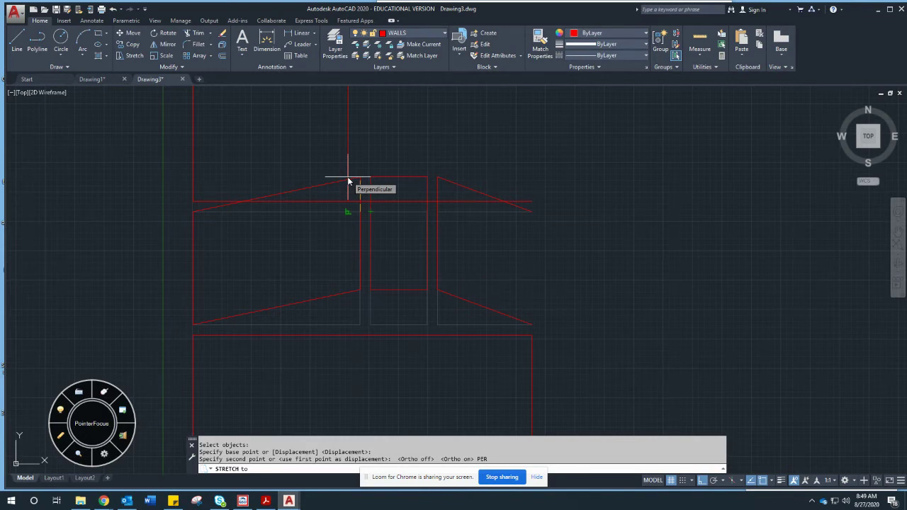
{"action": "left_click", "coordinate": [348, 177]}
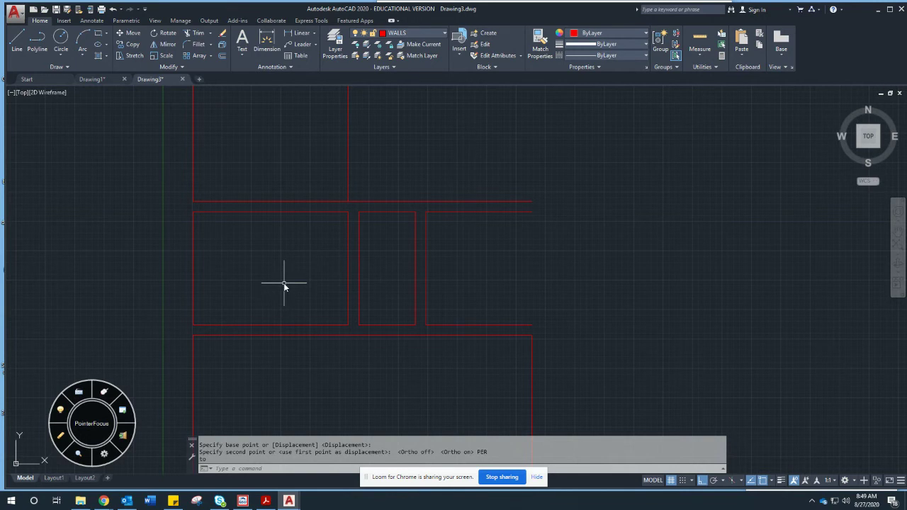
- Offset the upper room's vertical divider line 4.5" to the right to give the wall its thickness
{"action": "scroll", "coordinate": [280, 269], "scroll_direction": "down", "scroll_amount": 2}
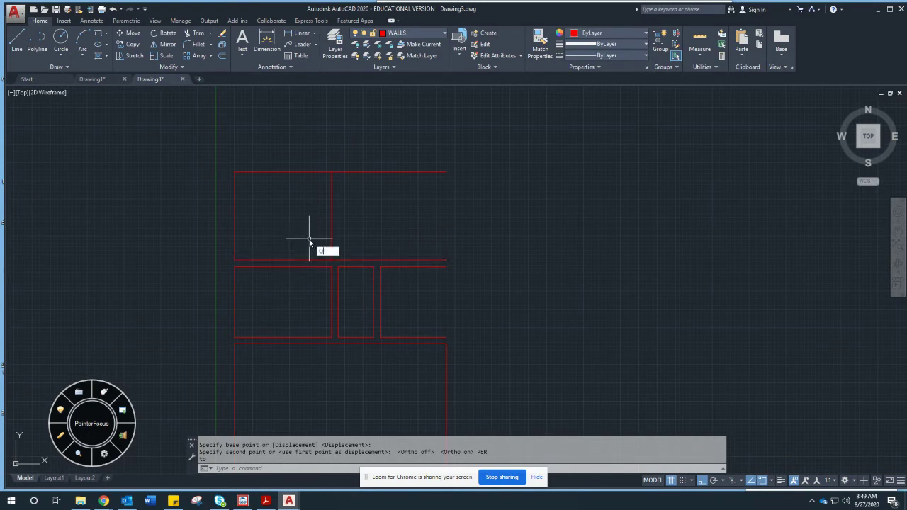
{"action": "key", "text": "Return"}
{"action": "type", "text": "4"}
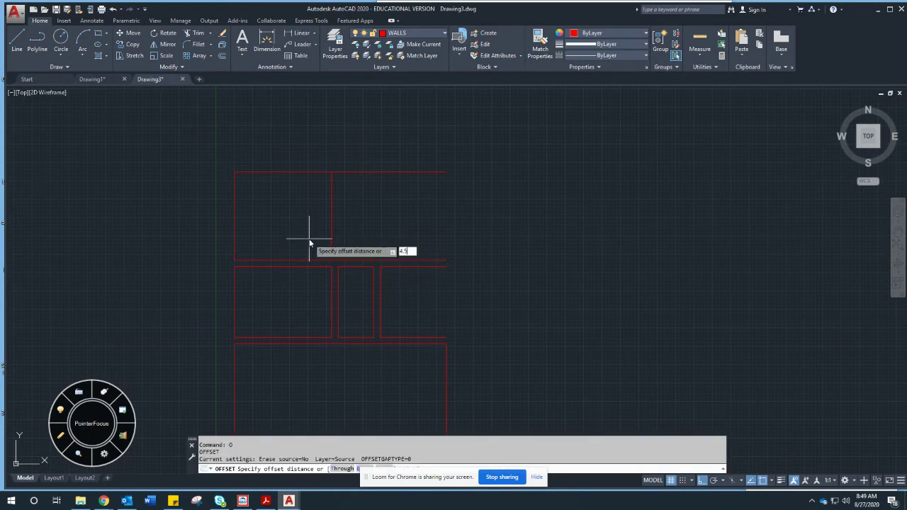
{"action": "type", "text": ".5"}
{"action": "key", "text": "Return"}
{"action": "left_click", "coordinate": [331, 221]}
{"action": "left_click", "coordinate": [347, 220]}
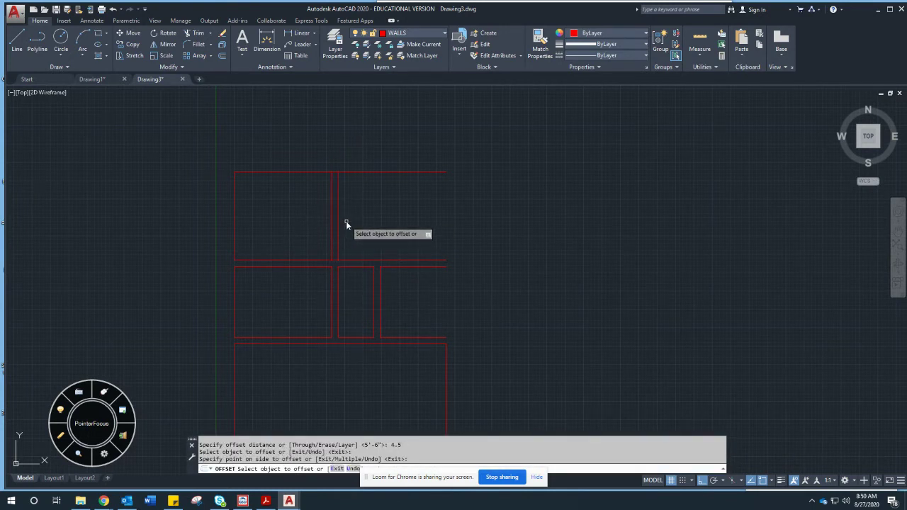
{"action": "key", "text": "Escape"}
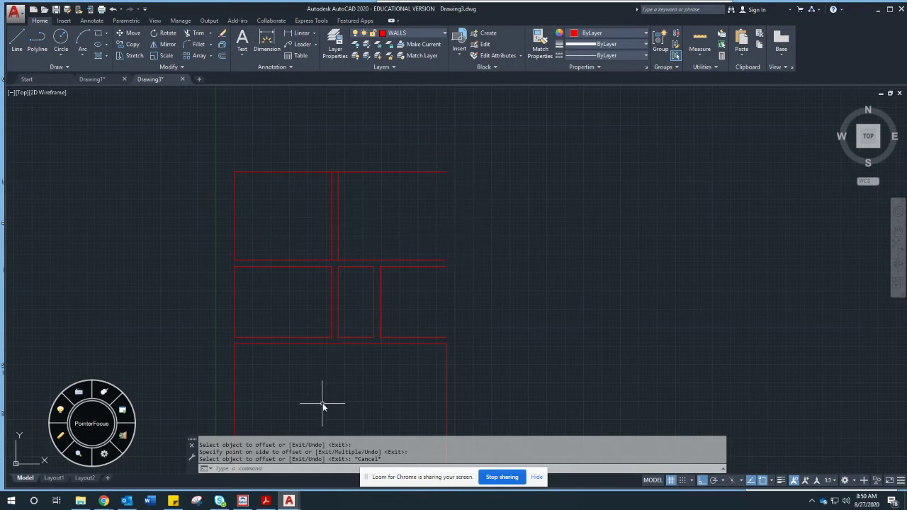
- Consult the reference floor plan PDF for the bath walls above the closet and compare them with the upper walls in AutoCAD
{"action": "left_click", "coordinate": [265, 501]}
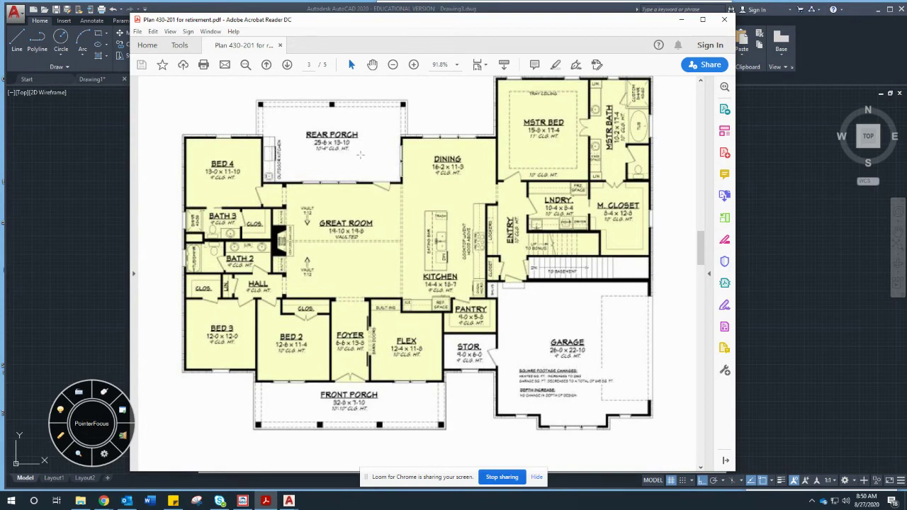
{"action": "left_click", "coordinate": [682, 19]}
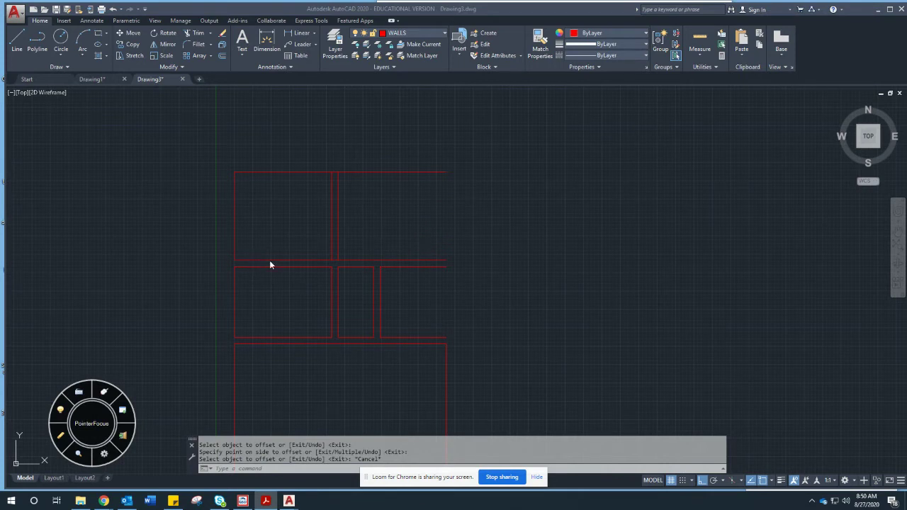
{"action": "scroll", "coordinate": [259, 260], "scroll_direction": "up", "scroll_amount": 2}
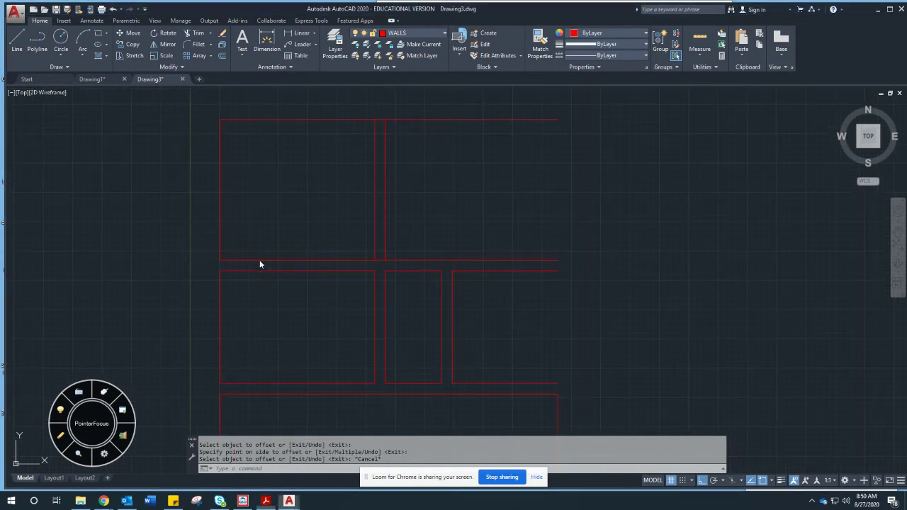
{"action": "scroll", "coordinate": [254, 262], "scroll_direction": "down", "scroll_amount": 2}
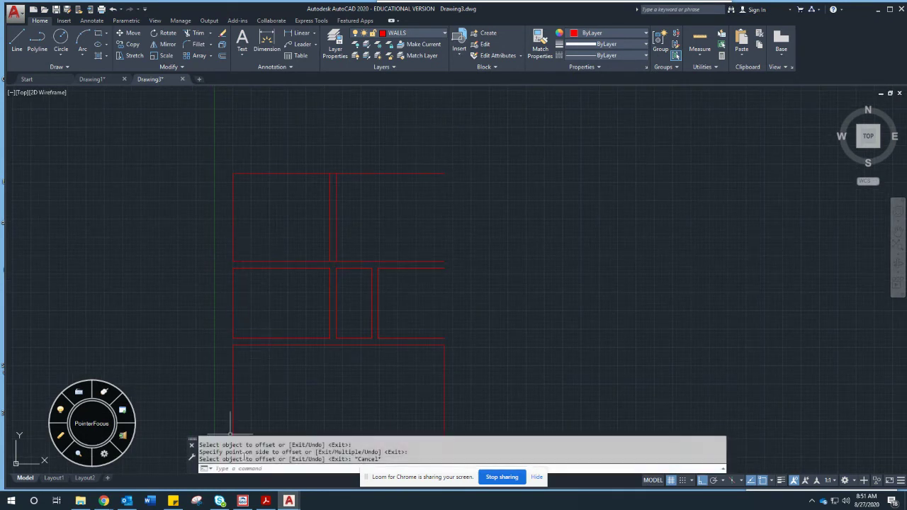
{"action": "mouse_move", "coordinate": [241, 503]}
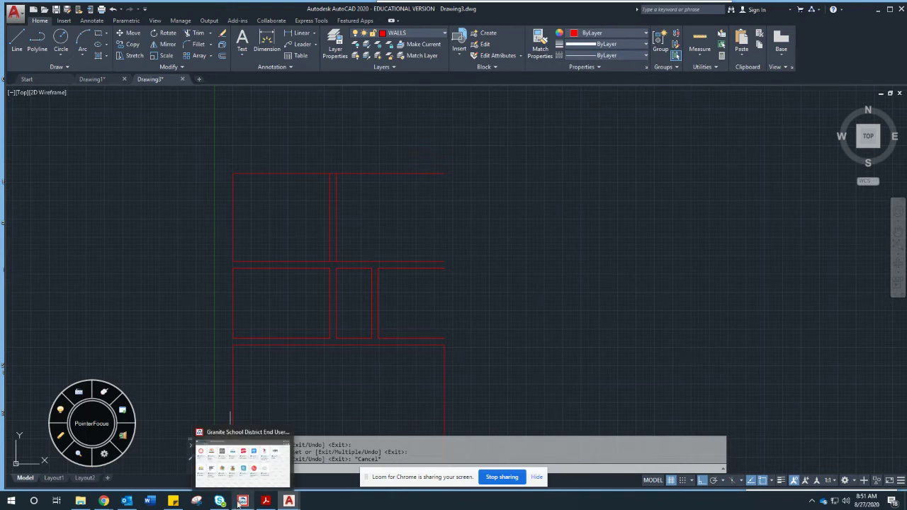
{"action": "scroll", "coordinate": [268, 401], "scroll_direction": "down", "scroll_amount": 2}
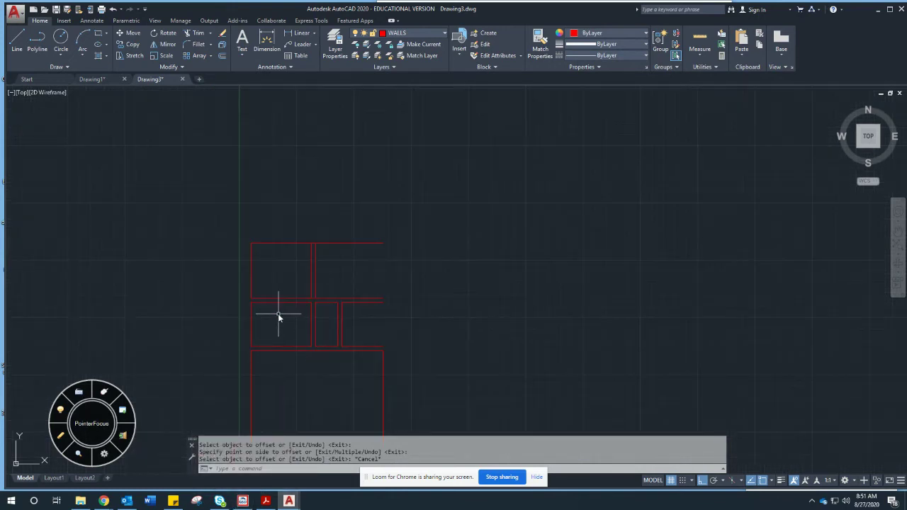
{"action": "scroll", "coordinate": [279, 263], "scroll_direction": "up", "scroll_amount": 2}
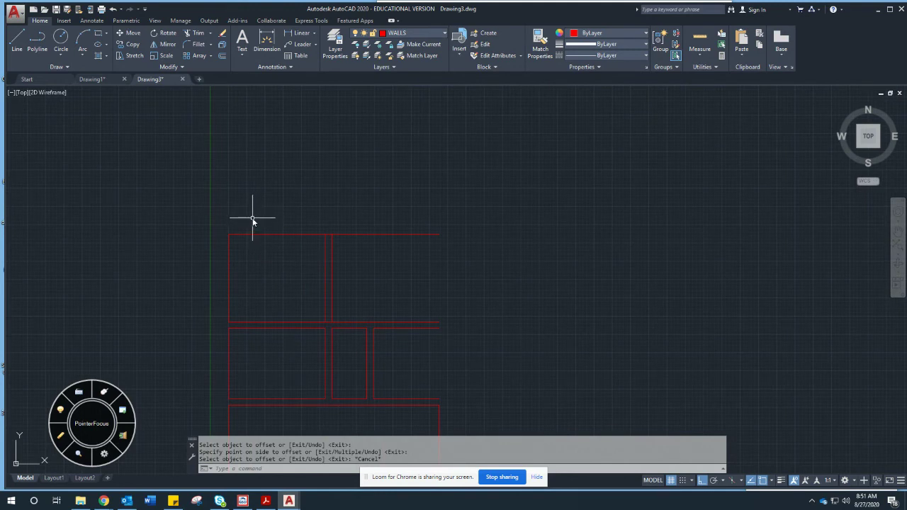
{"action": "left_click", "coordinate": [362, 234]}
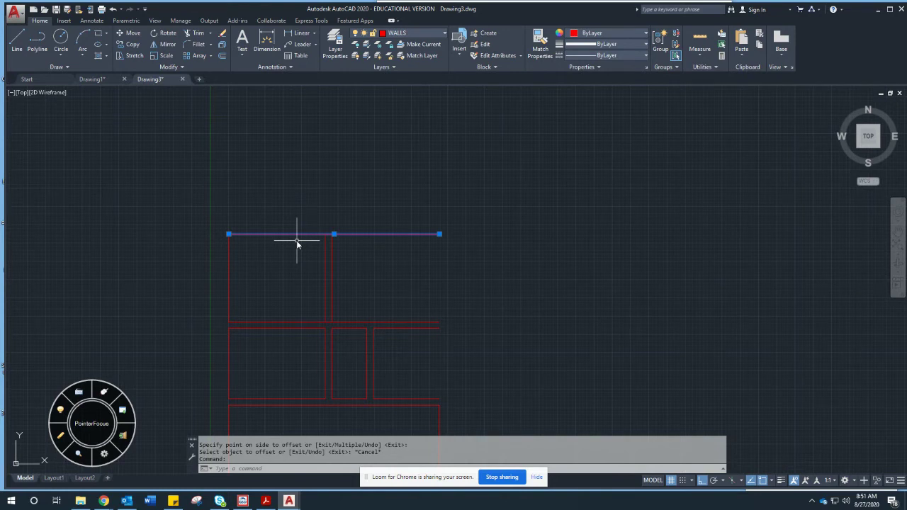
{"action": "key", "text": "Escape"}
{"action": "key", "text": "Escape"}
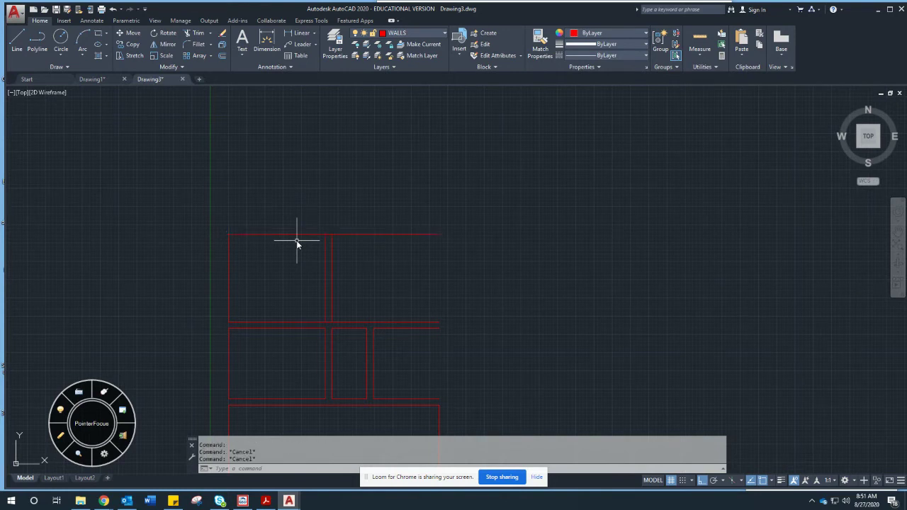
- Offset the uppermost horizontal wall line 6.5" upward
{"action": "type", "text": "o"}
{"action": "key", "text": "Return"}
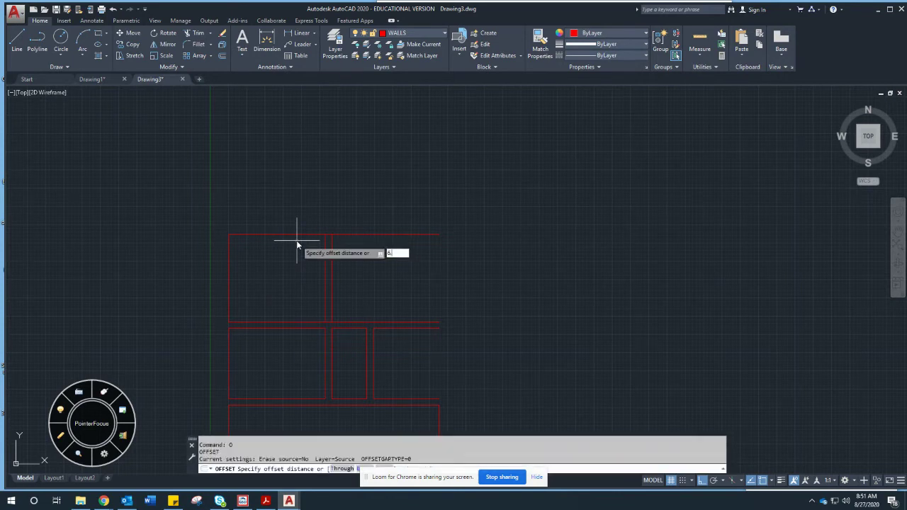
{"action": "type", "text": "6.5"}
{"action": "key", "text": "Return"}
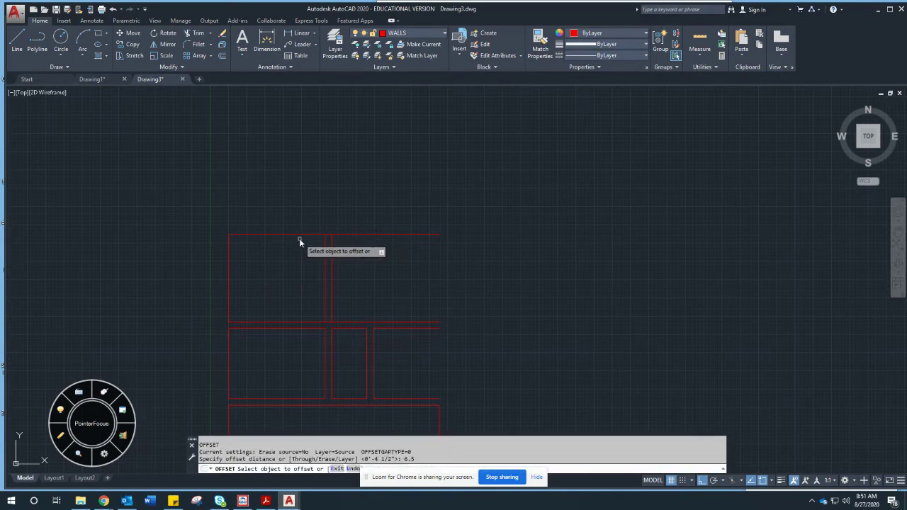
{"action": "left_click", "coordinate": [303, 235]}
{"action": "left_click", "coordinate": [307, 197]}
{"action": "key", "text": "Escape"}
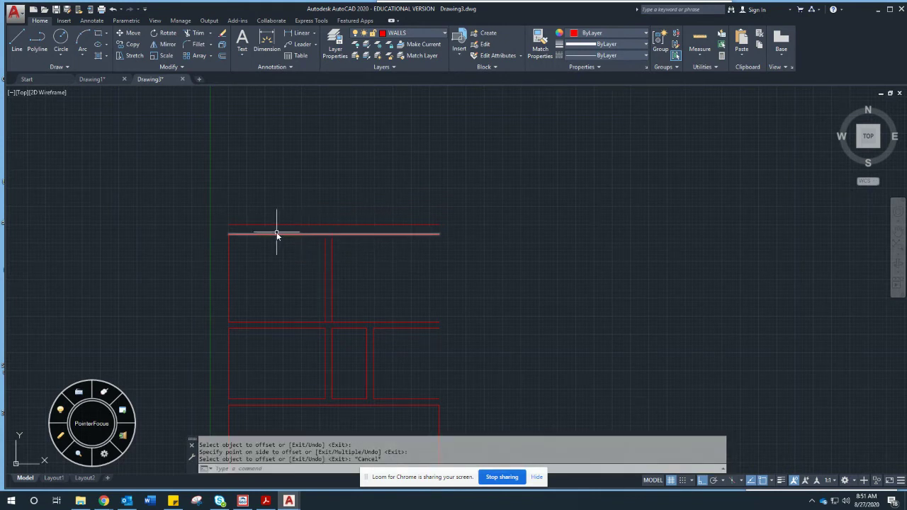
- Draw a vertical wall line straight up from the left end of the new uppermost horizontal line
{"action": "type", "text": "l"}
{"action": "key", "text": "Return"}
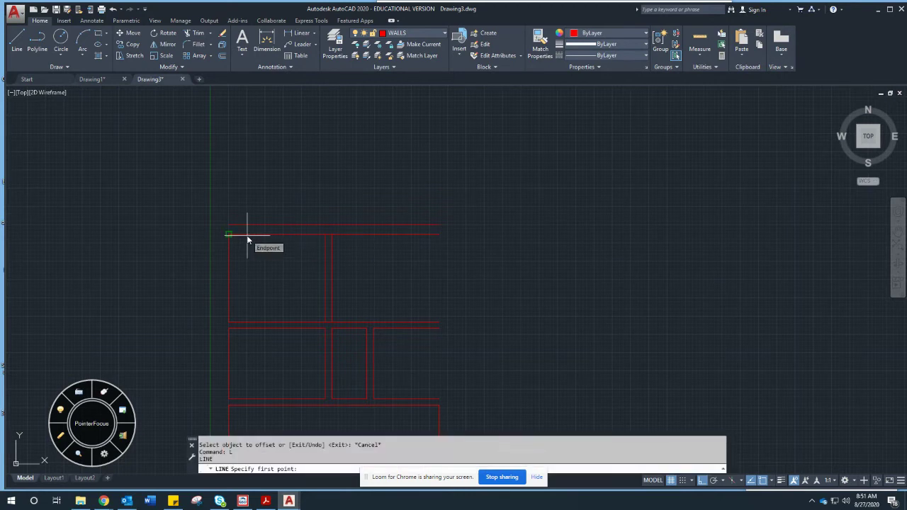
{"action": "left_click", "coordinate": [230, 226]}
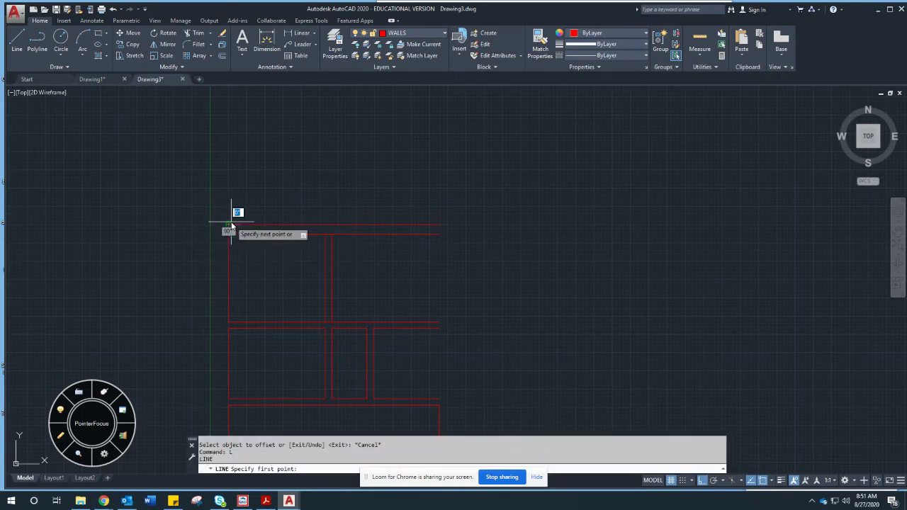
{"action": "left_click", "coordinate": [231, 110]}
{"action": "key", "text": "Escape"}
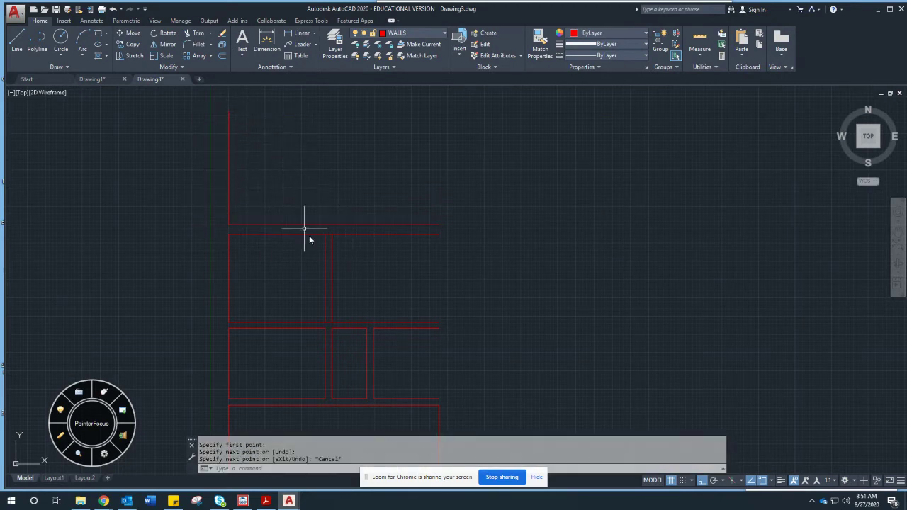
- Trim the horizontal line segments between the upper room's two divider lines to open the wall junctions at both ends
{"action": "type", "text": "tr"}
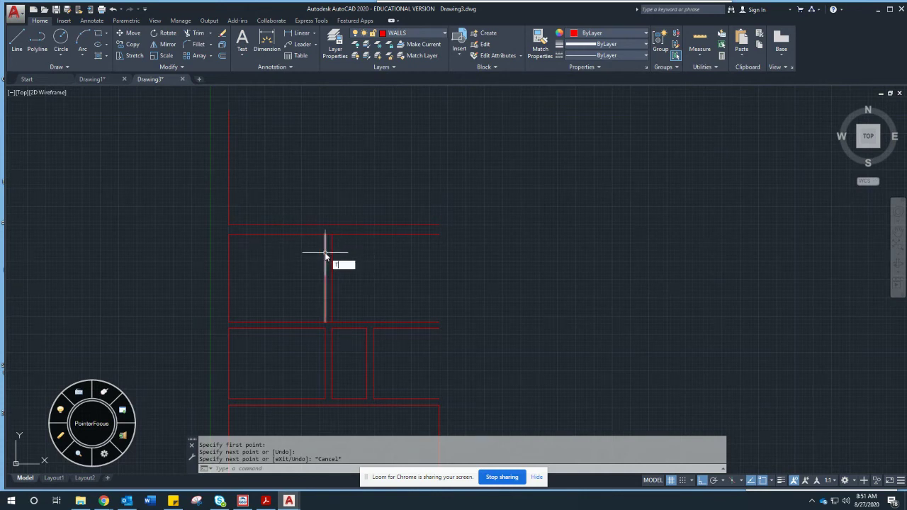
{"action": "key", "text": "Return"}
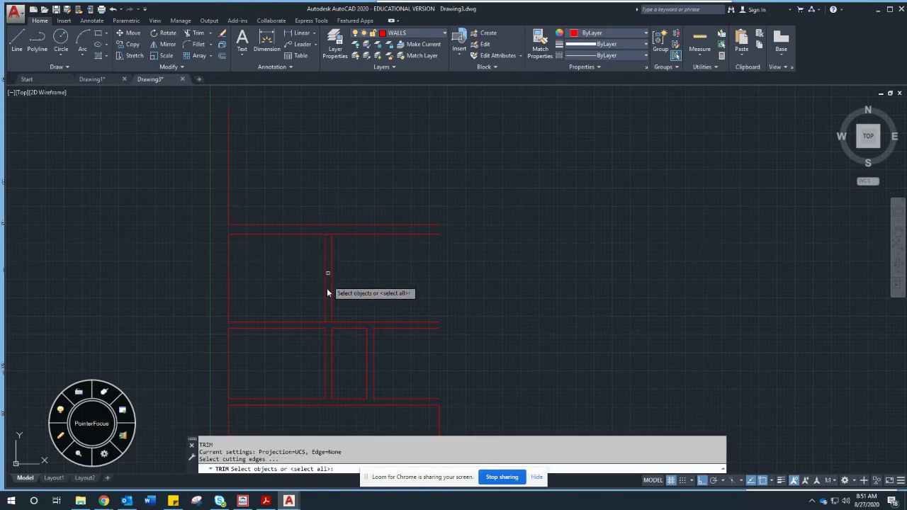
{"action": "left_click", "coordinate": [343, 230]}
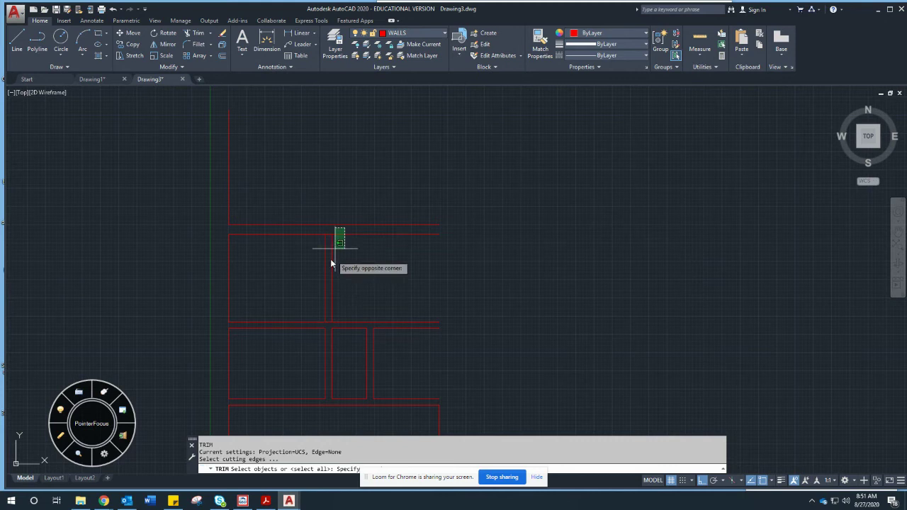
{"action": "left_click", "coordinate": [303, 324]}
{"action": "key", "text": "Return"}
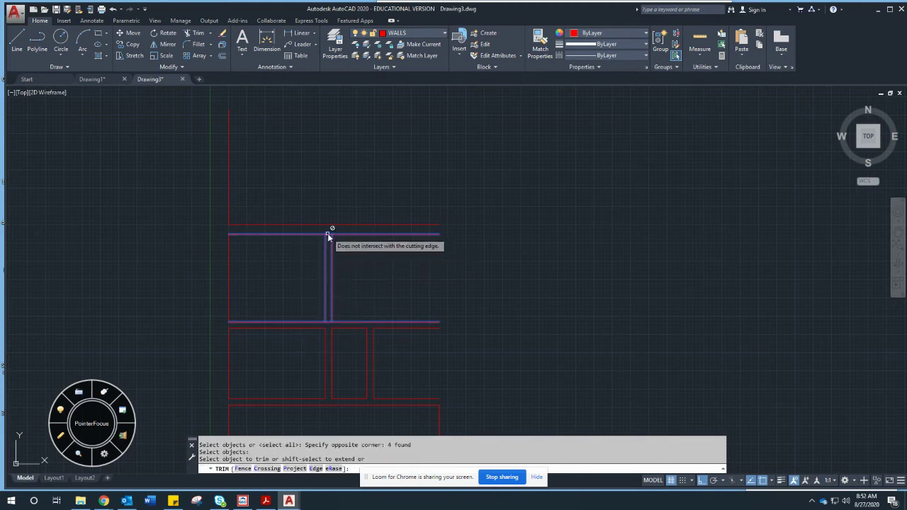
{"action": "left_click", "coordinate": [327, 234]}
{"action": "left_click", "coordinate": [328, 322]}
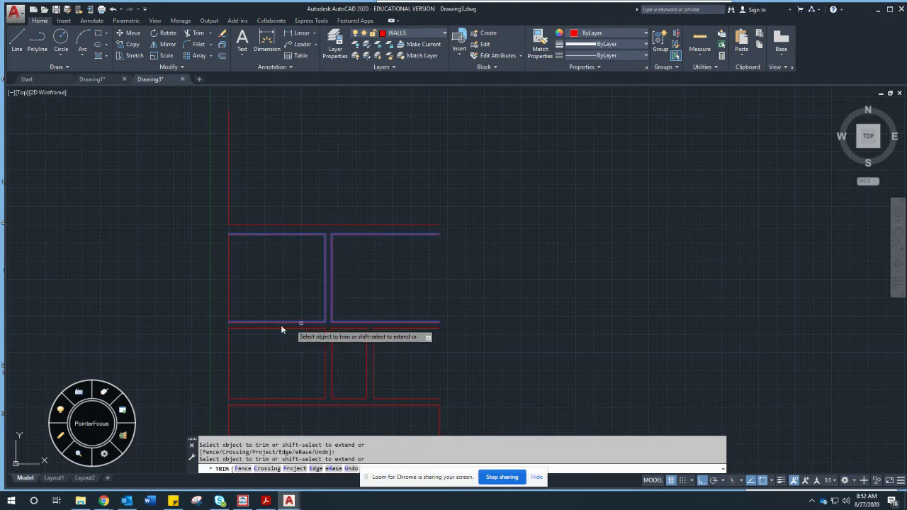
{"action": "key", "text": "Escape"}
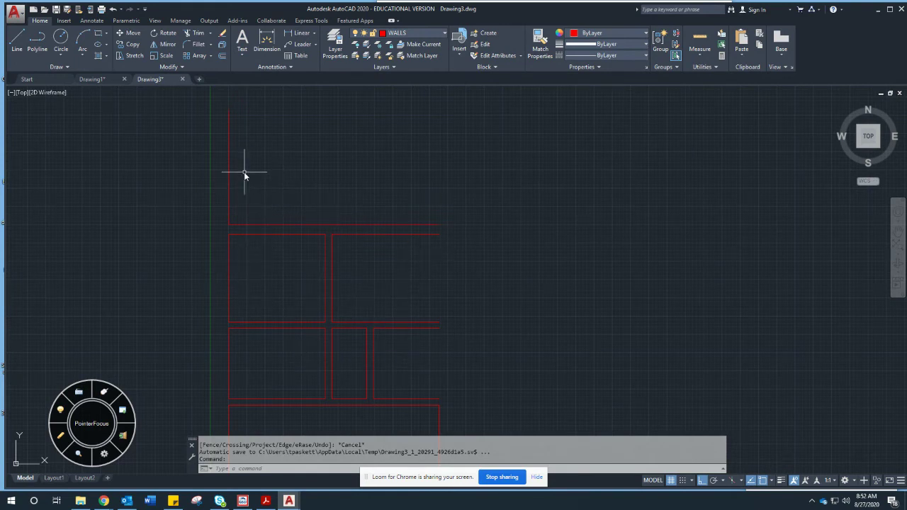
- Offset the uppermost vertical wall line 30" to the right
{"action": "type", "text": "o"}
{"action": "key", "text": "Return"}
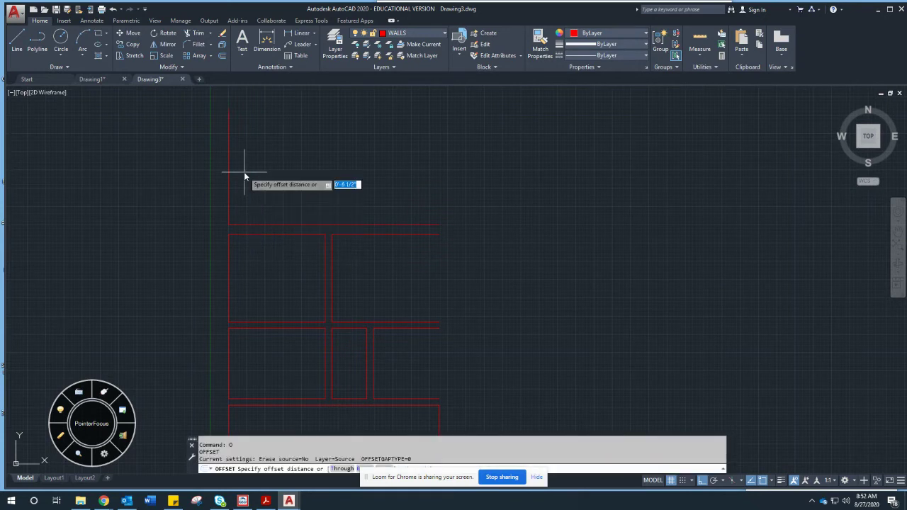
{"action": "type", "text": "30"}
{"action": "key", "text": "Return"}
{"action": "left_click", "coordinate": [229, 168]}
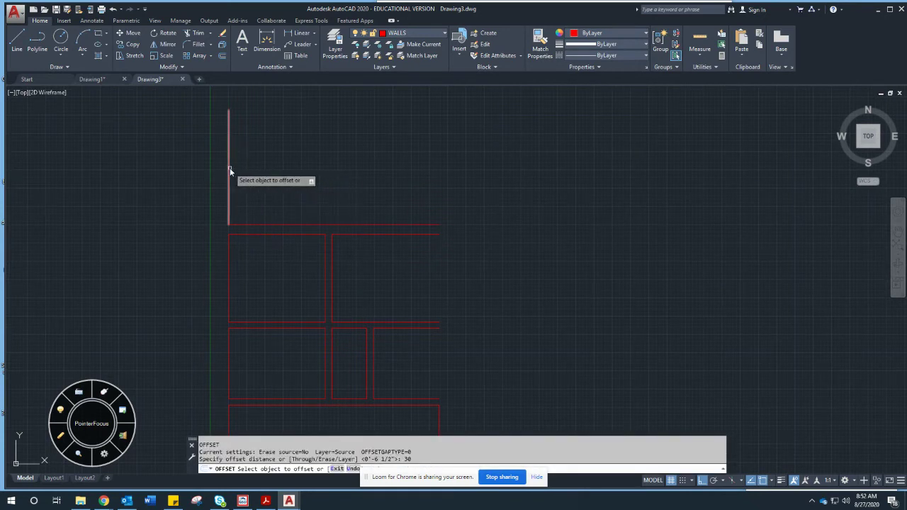
{"action": "left_click", "coordinate": [266, 175]}
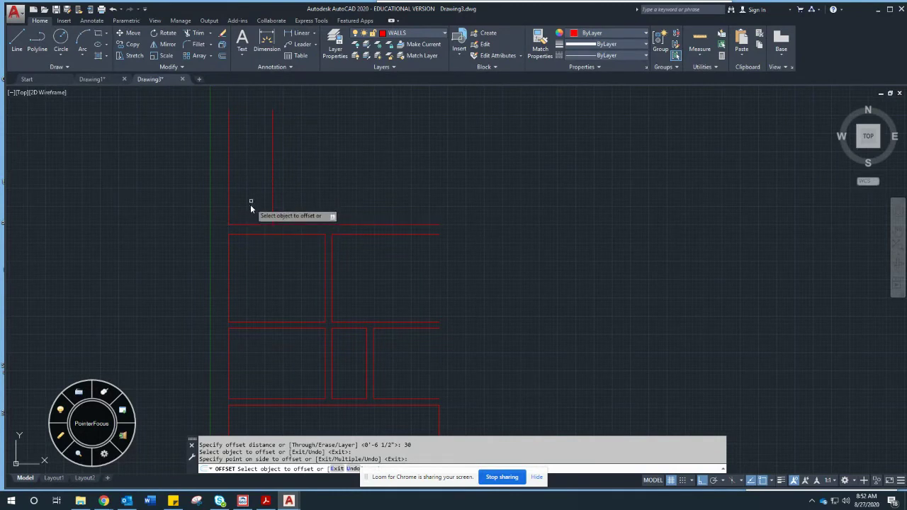
- Offset the long horizontal wall line at the base of the new vertical lines 30" upward
{"action": "type", "text": "0"}
{"action": "key", "text": "Return"}
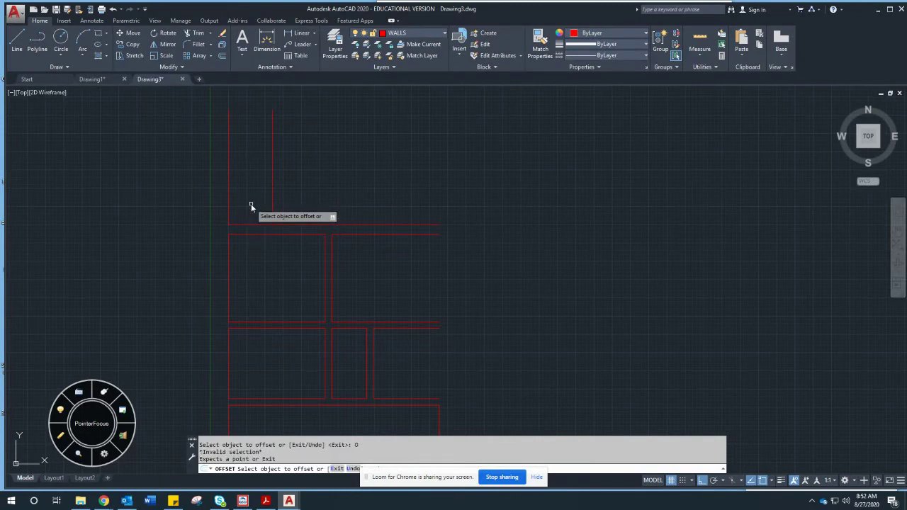
{"action": "type", "text": "18"}
{"action": "key", "text": "Return"}
{"action": "left_click", "coordinate": [262, 225]}
{"action": "left_click", "coordinate": [258, 208]}
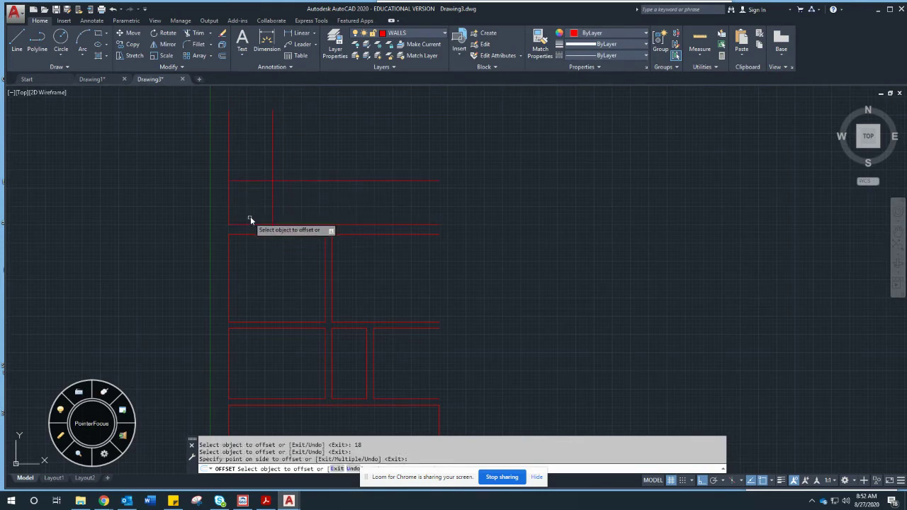
{"action": "key", "text": "Return"}
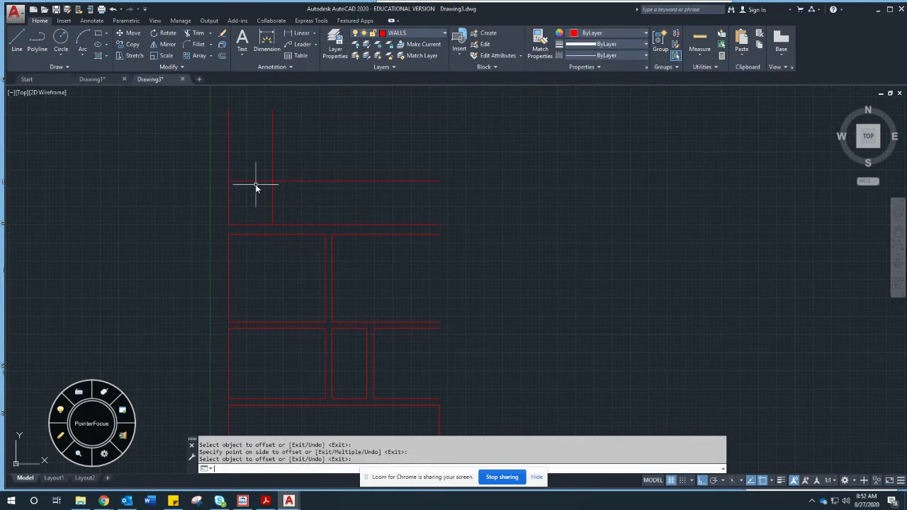
- Offset the new uppermost horizontal line 4.5" downward to form the wall thickness
{"action": "key", "text": "Return"}
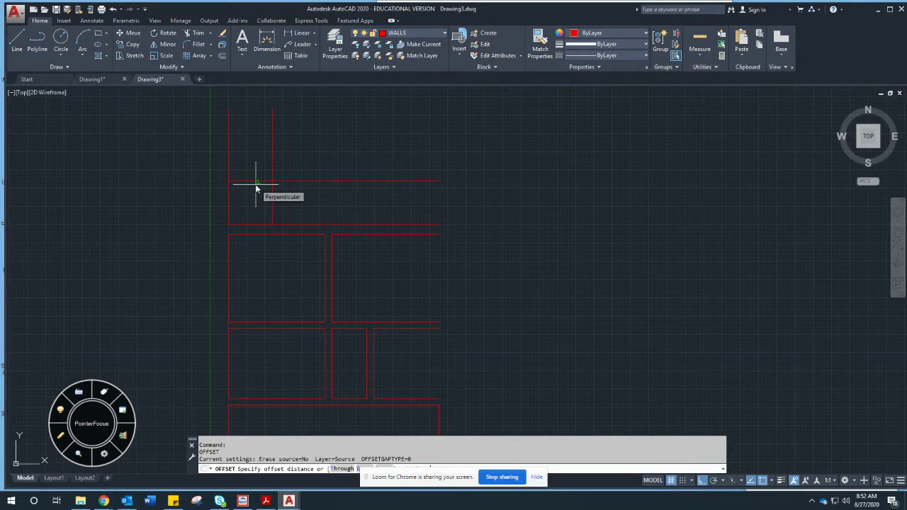
{"action": "type", "text": "4.5"}
{"action": "key", "text": "Return"}
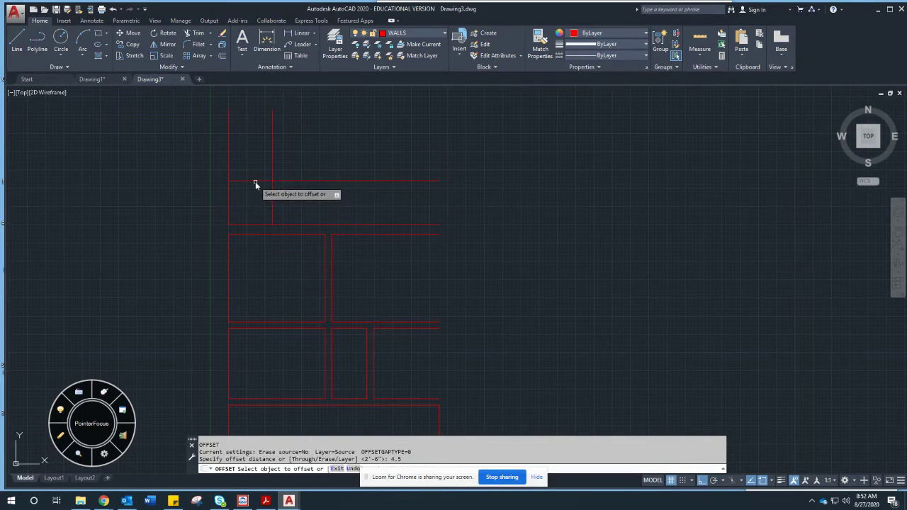
{"action": "left_click", "coordinate": [255, 182]}
{"action": "left_click", "coordinate": [253, 196]}
{"action": "key", "text": "Escape"}
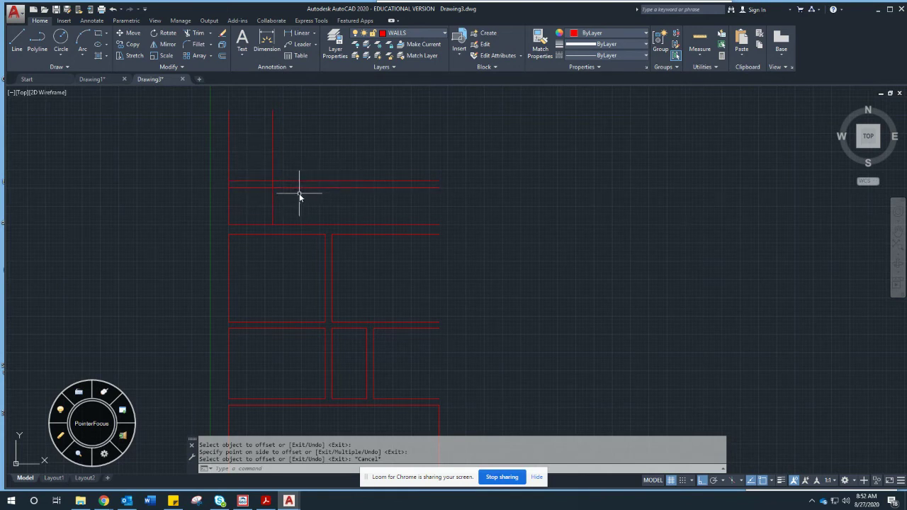
- Offset the inner vertical line of the uppermost area 4" to the right to form a double-line wall
{"action": "key", "text": "Return"}
{"action": "type", "text": "0'-4 1/2\""}
{"action": "key", "text": "Return"}
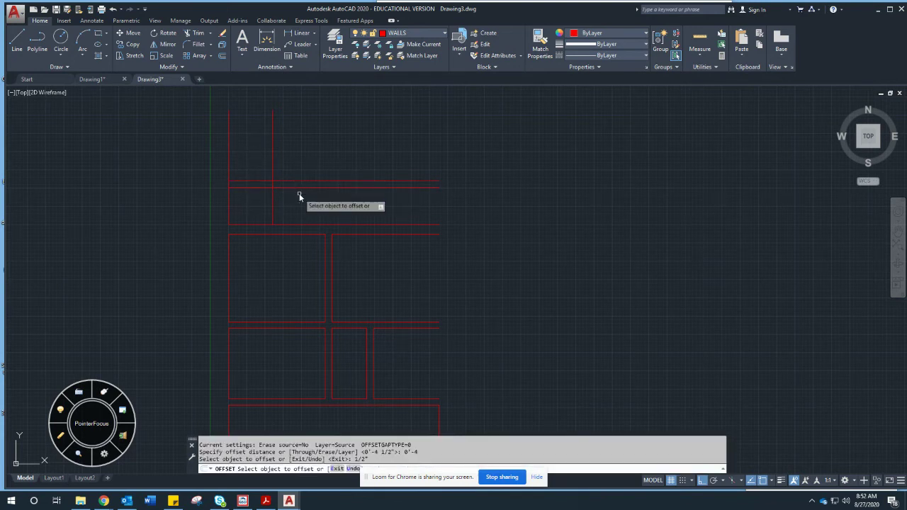
{"action": "left_click", "coordinate": [272, 202]}
{"action": "left_click", "coordinate": [286, 208]}
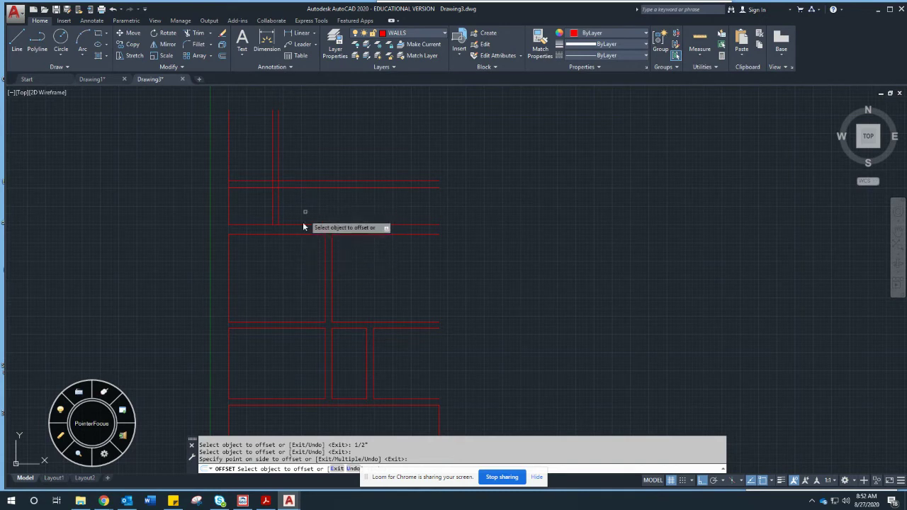
{"action": "key", "text": "Escape"}
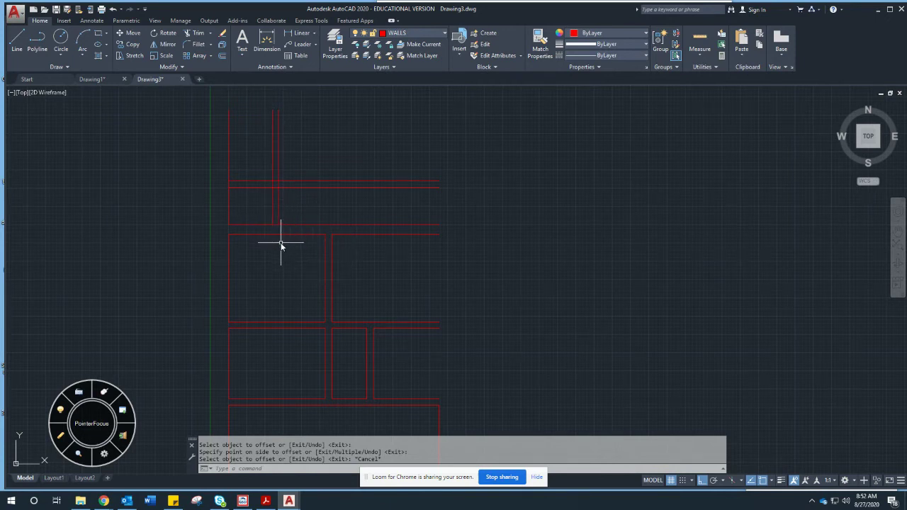
- Offset the left divider line of the room below 36" to the left
{"action": "type", "text": "o"}
{"action": "key", "text": "Return"}
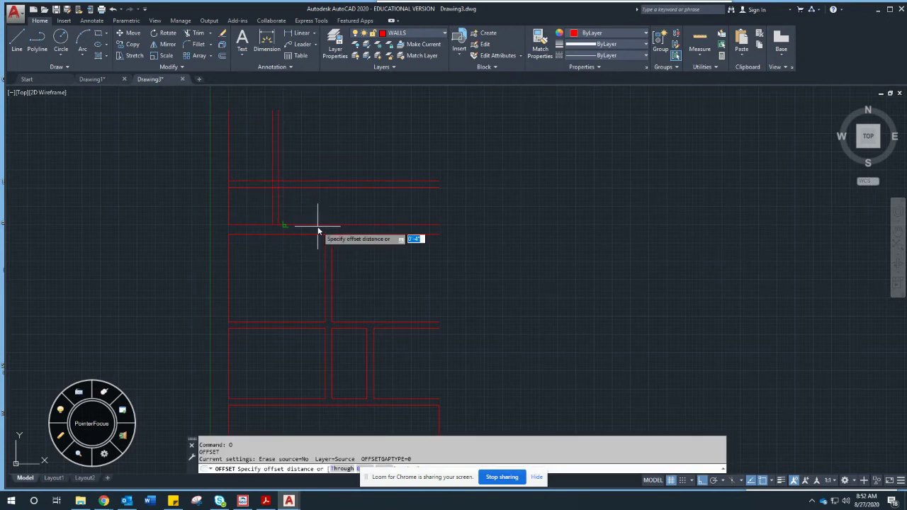
{"action": "type", "text": "36"}
{"action": "key", "text": "Return"}
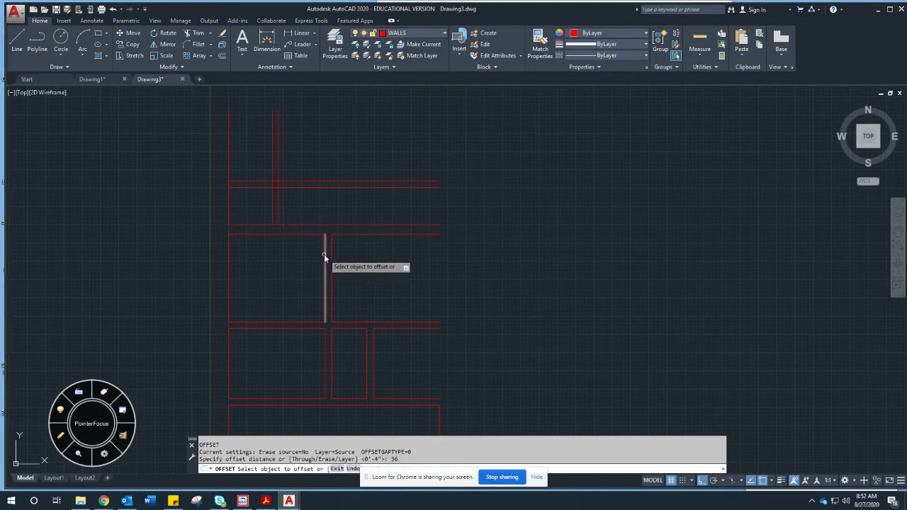
{"action": "left_click", "coordinate": [325, 254]}
{"action": "left_click", "coordinate": [286, 255]}
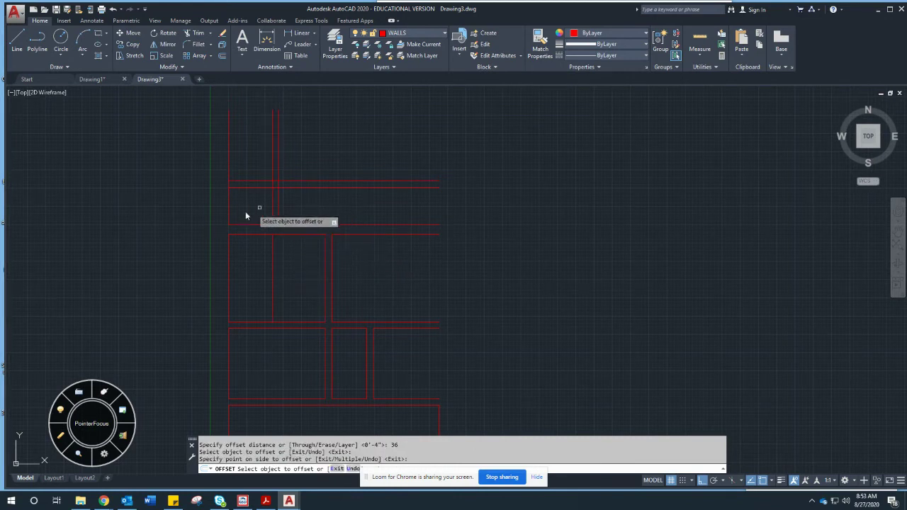
{"action": "key", "text": "Escape"}
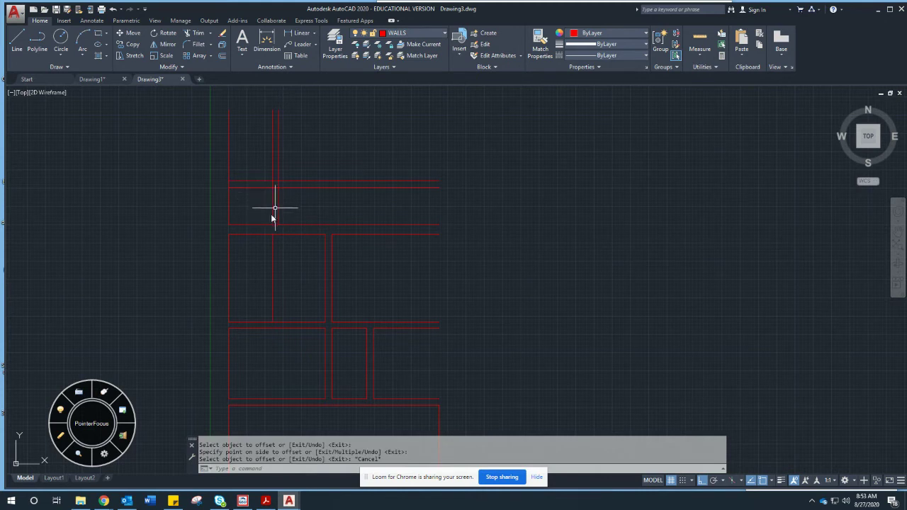
{"action": "left_click", "coordinate": [277, 266]}
{"action": "key", "text": "Escape"}
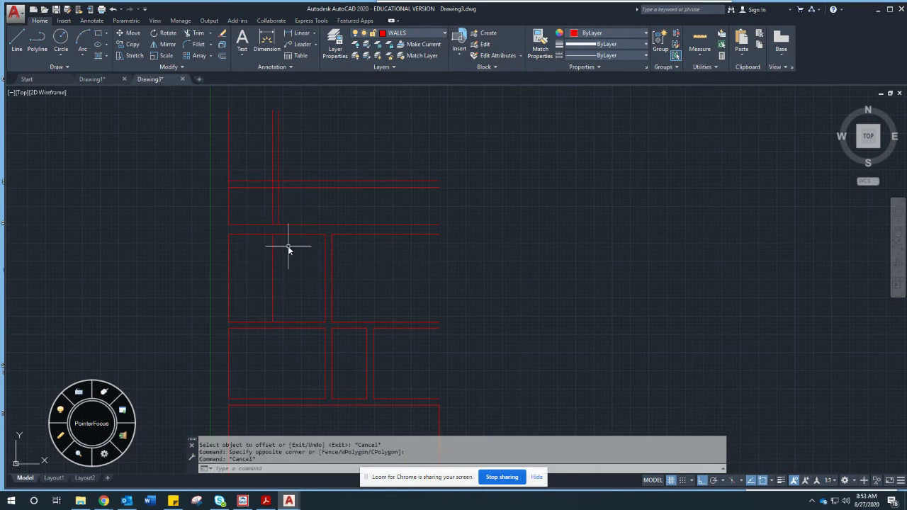
- Move the two inner vertical wall lines of the uppermost area 4.5" to the left
{"action": "type", "text": "m"}
{"action": "key", "text": "Return"}
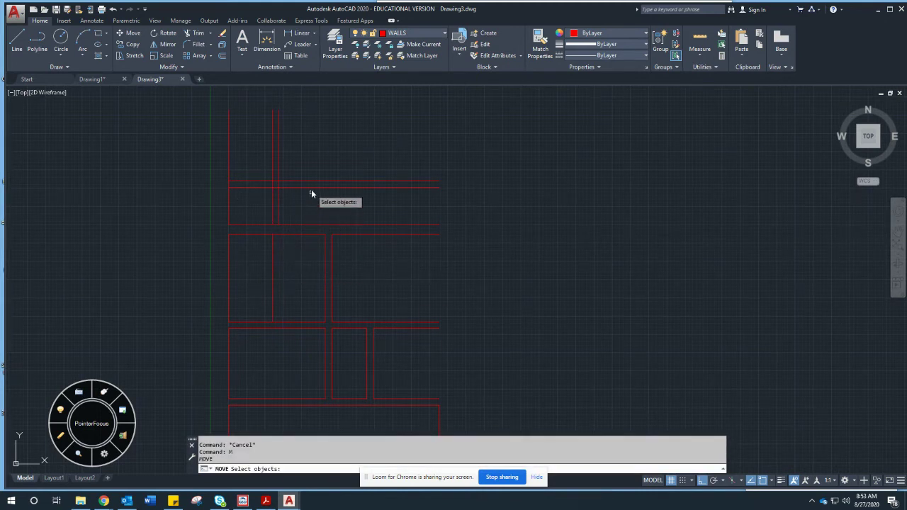
{"action": "key", "text": "Escape"}
{"action": "type", "text": "m"}
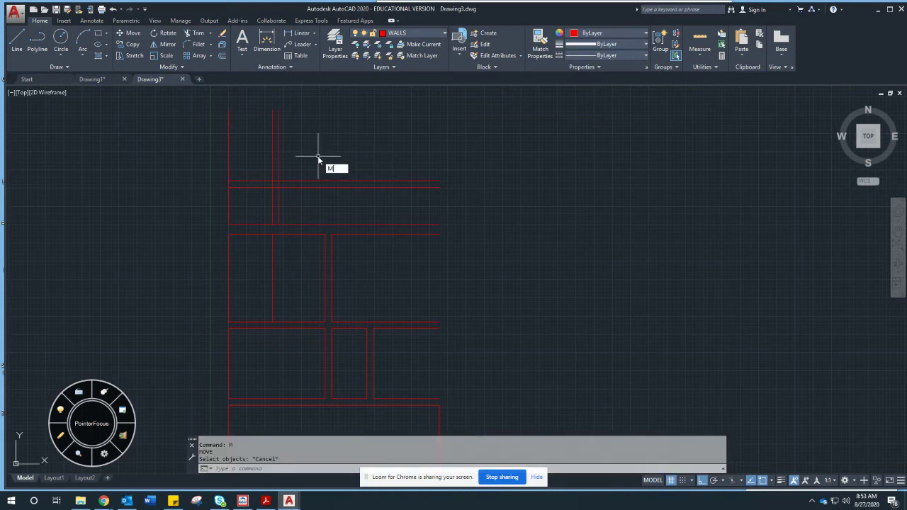
{"action": "key", "text": "Return"}
{"action": "left_click", "coordinate": [305, 157]}
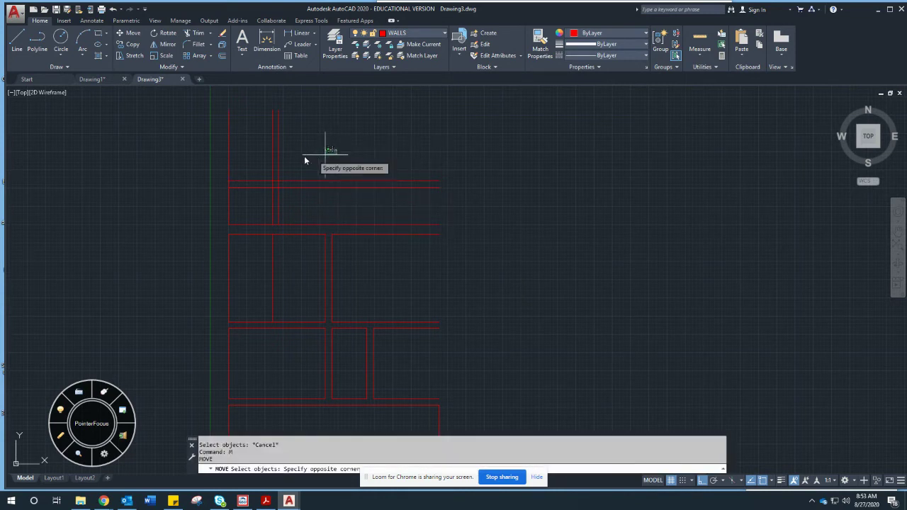
{"action": "left_click", "coordinate": [264, 144]}
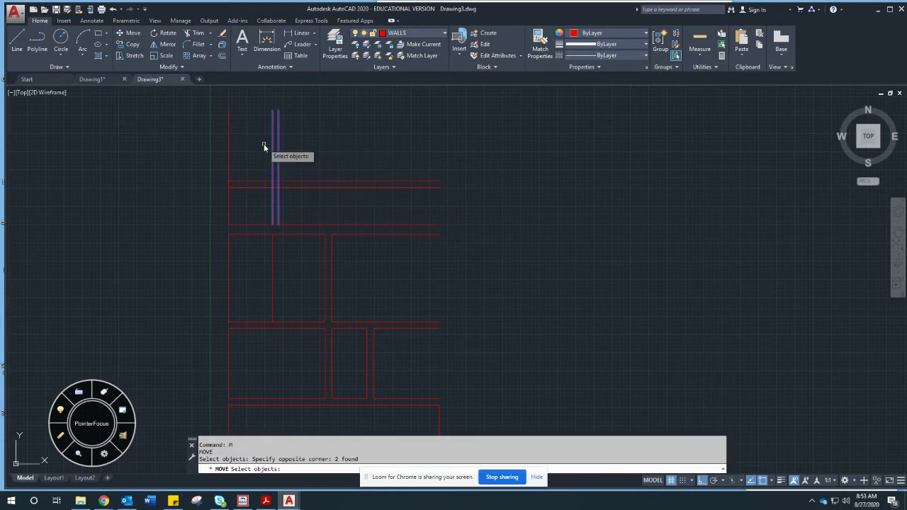
{"action": "key", "text": "Return"}
{"action": "left_click", "coordinate": [386, 141]}
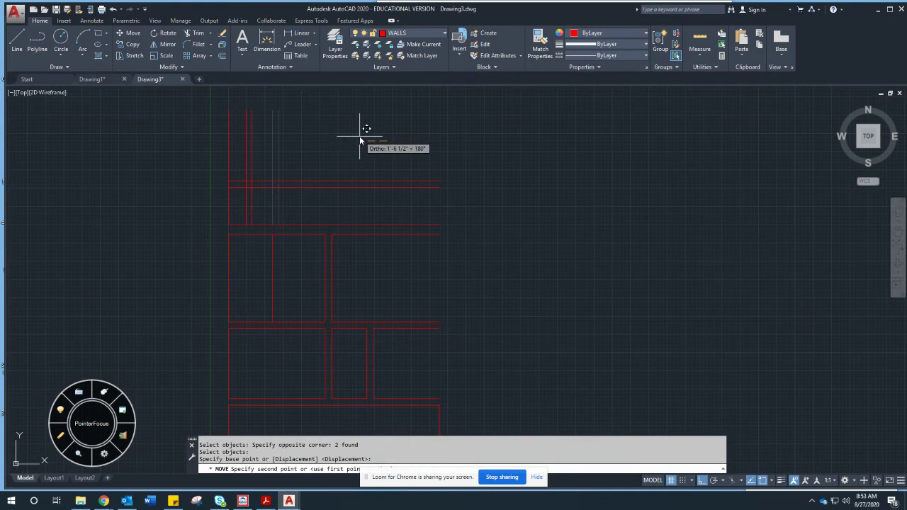
{"action": "type", "text": "4.5"}
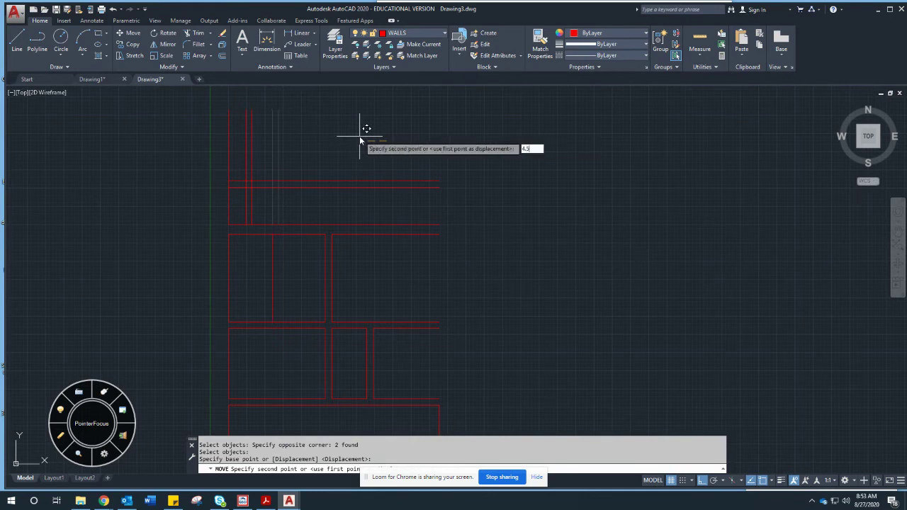
{"action": "key", "text": "Return"}
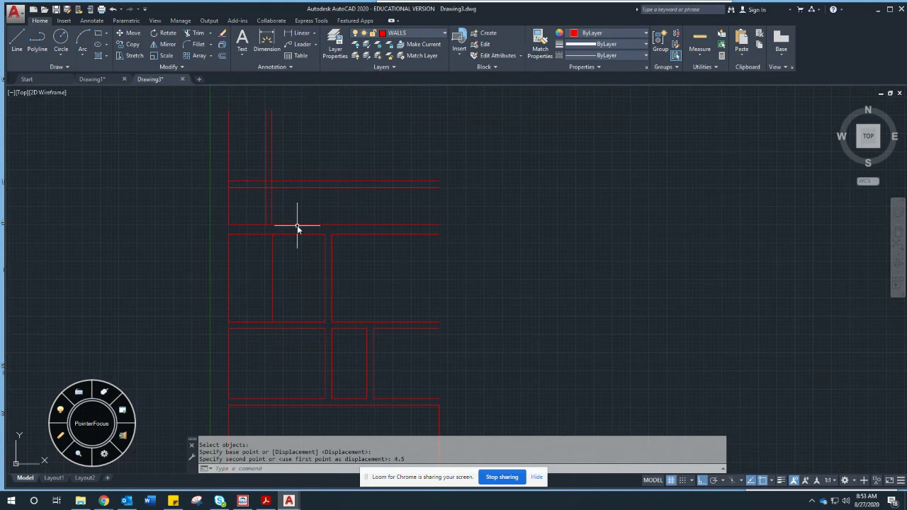
- Erase the extra vertical line inside the left room below the new walls
{"action": "key", "text": "Escape"}
{"action": "left_click", "coordinate": [294, 253]}
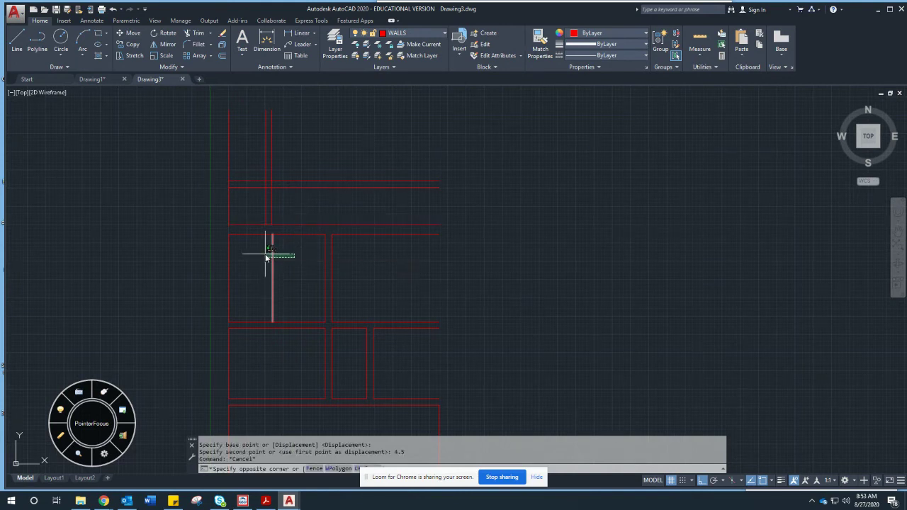
{"action": "left_click", "coordinate": [266, 257]}
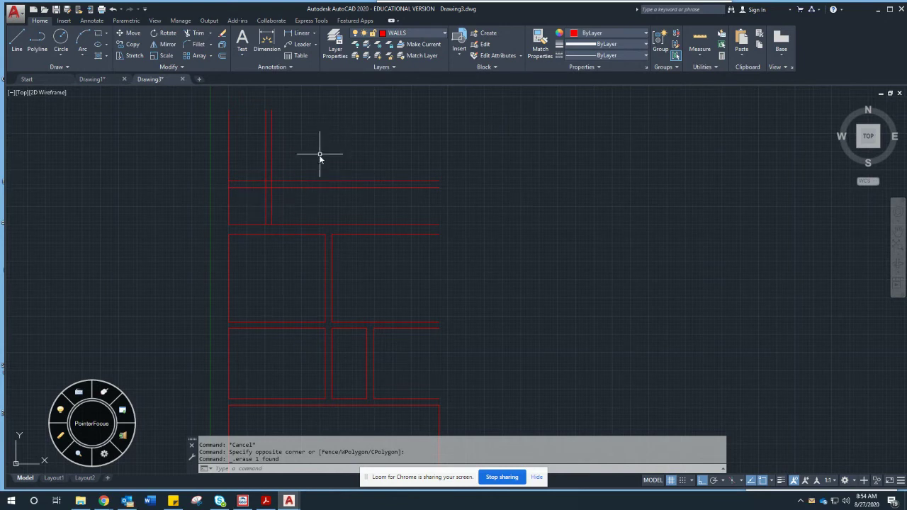
- Measure the vertical distance from the base of the inner vertical wall up to the lower line of the new horizontal wall
{"action": "scroll", "coordinate": [318, 152], "scroll_direction": "down", "scroll_amount": 2}
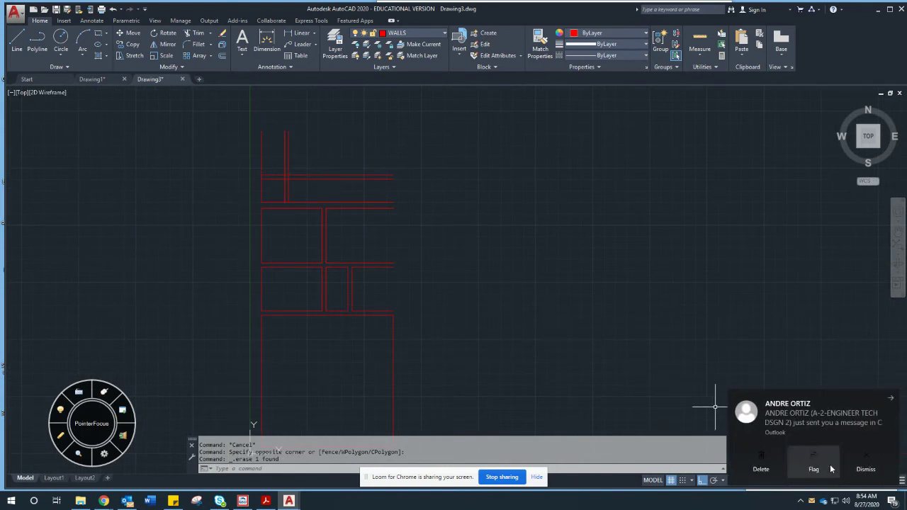
{"action": "left_click", "coordinate": [890, 399]}
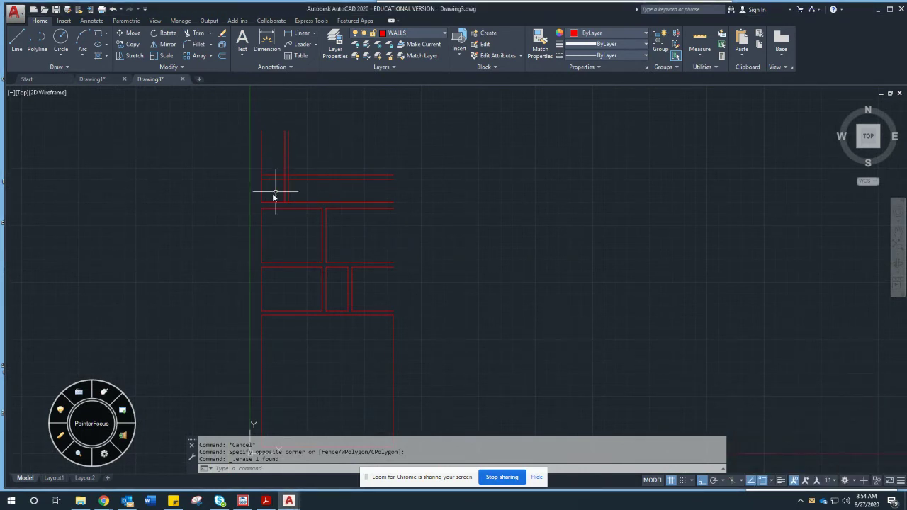
{"action": "scroll", "coordinate": [274, 197], "scroll_direction": "up", "scroll_amount": 3}
{"action": "key", "text": "Escape"}
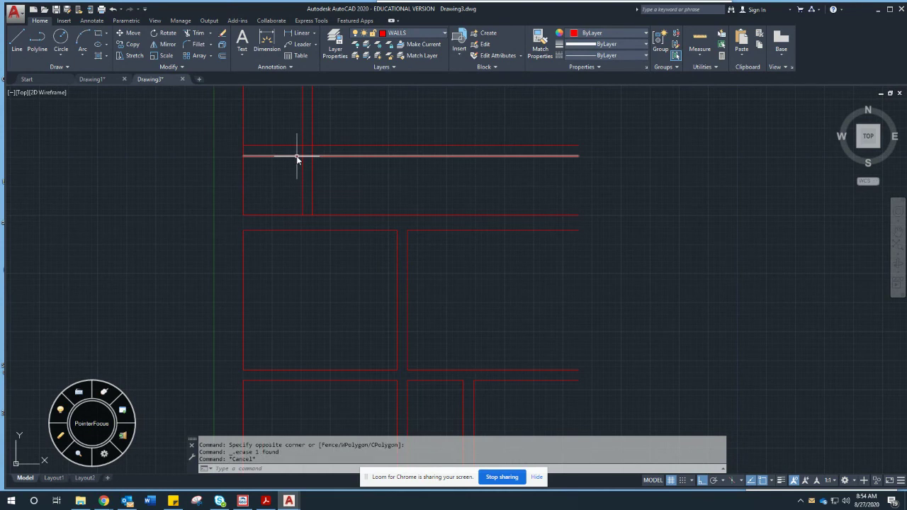
{"action": "type", "text": "di"}
{"action": "key", "text": "Return"}
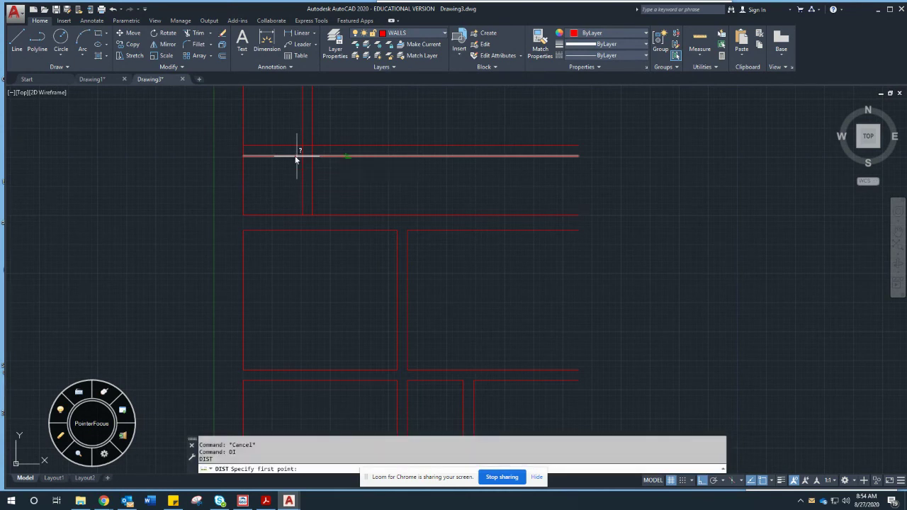
{"action": "left_click", "coordinate": [304, 215]}
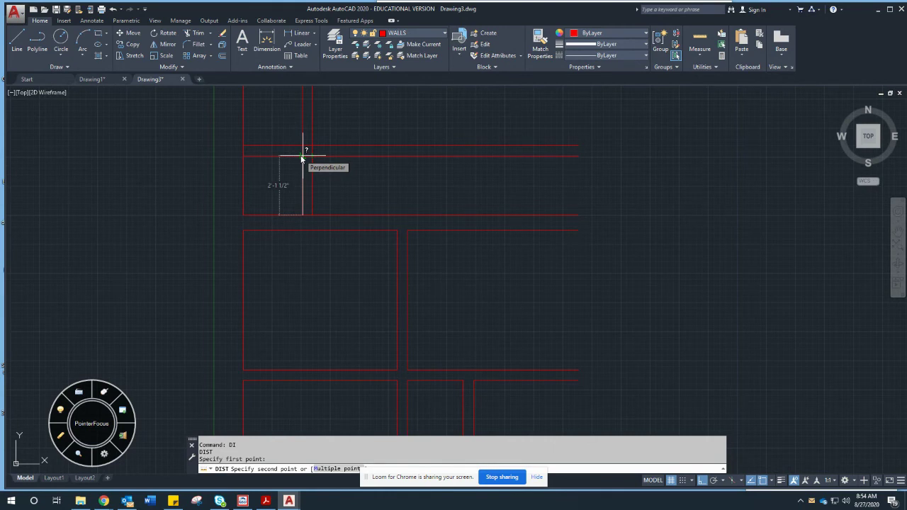
{"action": "key", "text": "Escape"}
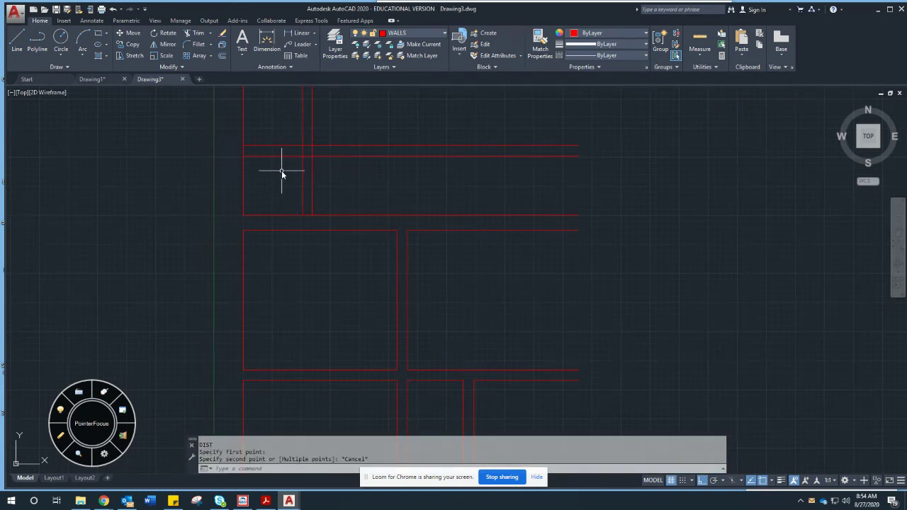
- Offset the long horizontal wall line at the base of the inner vertical wall 18" upward
{"action": "type", "text": "o"}
{"action": "key", "text": "Return"}
{"action": "type", "text": "1"}
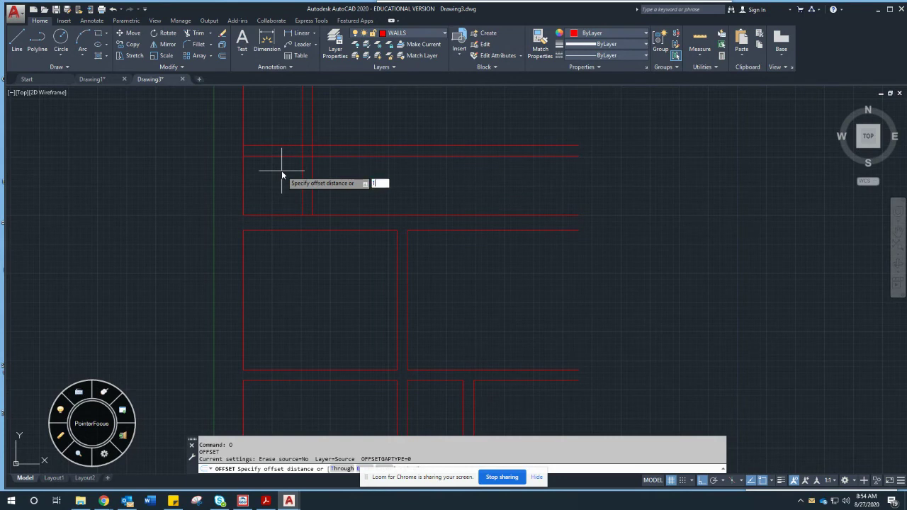
{"action": "type", "text": "8"}
{"action": "key", "text": "Return"}
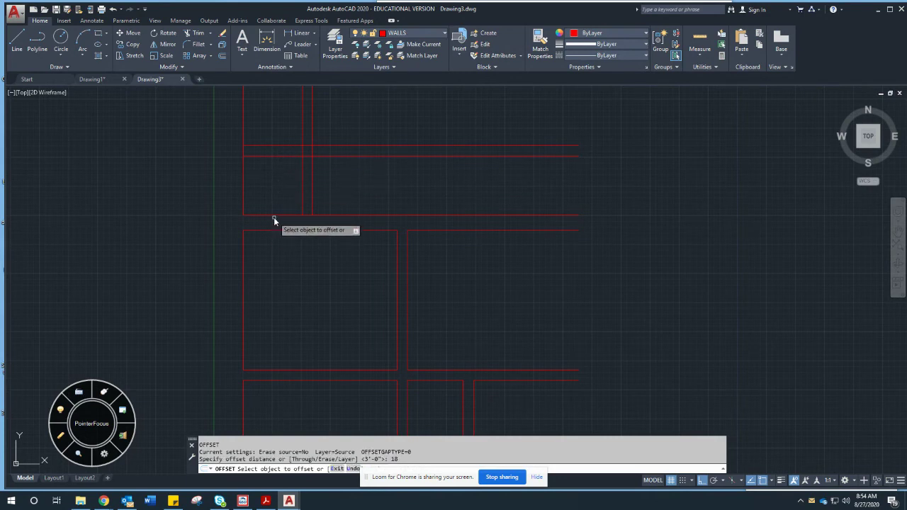
{"action": "left_click", "coordinate": [274, 216]}
{"action": "left_click", "coordinate": [274, 191]}
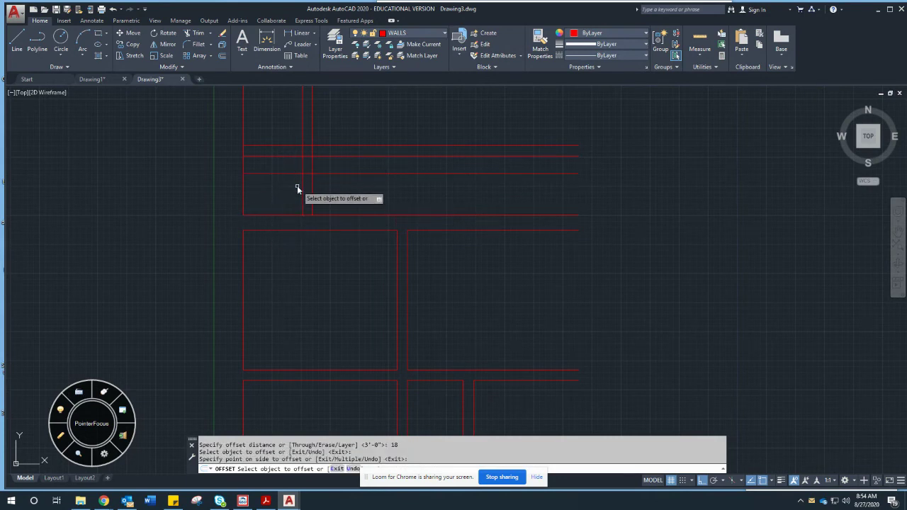
- Erase the two upper of the three horizontal lines crossing the inner vertical wall in the uppermost area
{"action": "key", "text": "Escape"}
{"action": "left_click", "coordinate": [354, 159]}
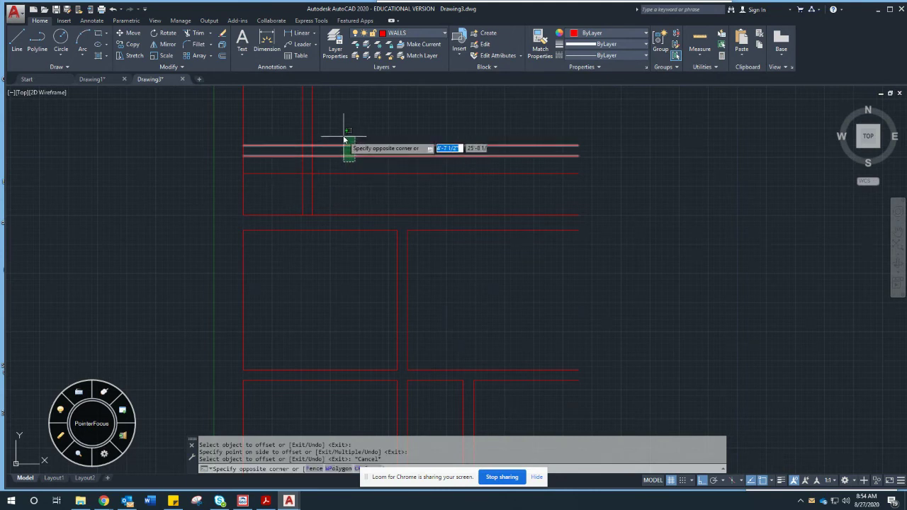
{"action": "left_click", "coordinate": [341, 134]}
{"action": "key", "text": "Delete"}
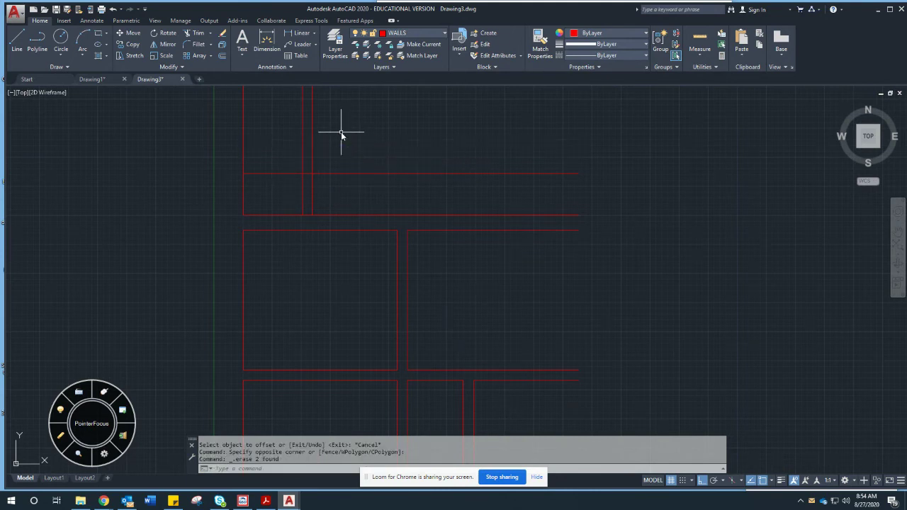
- Undo the last erase of the two horizontal wall lines
{"action": "type", "text": "opps"}
{"action": "key", "text": "Return"}
{"action": "key", "text": "Escape"}
{"action": "key", "text": "Escape"}
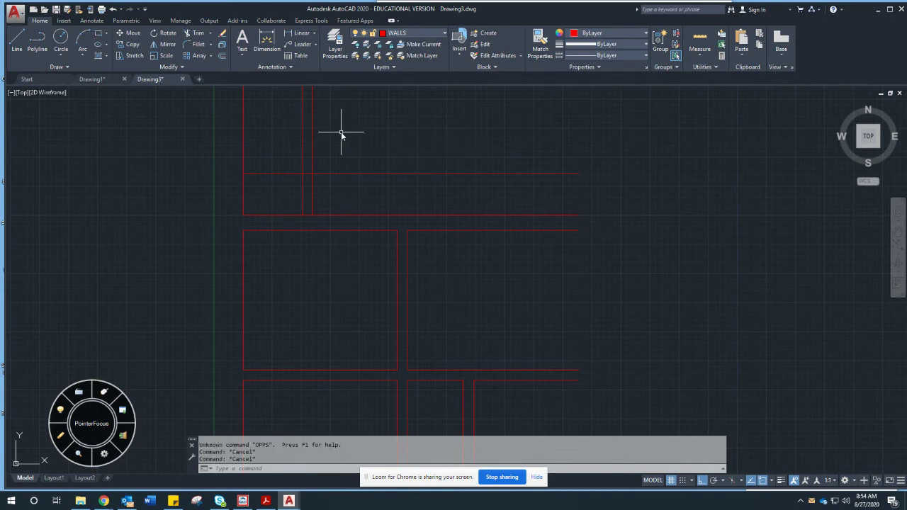
{"action": "type", "text": "u"}
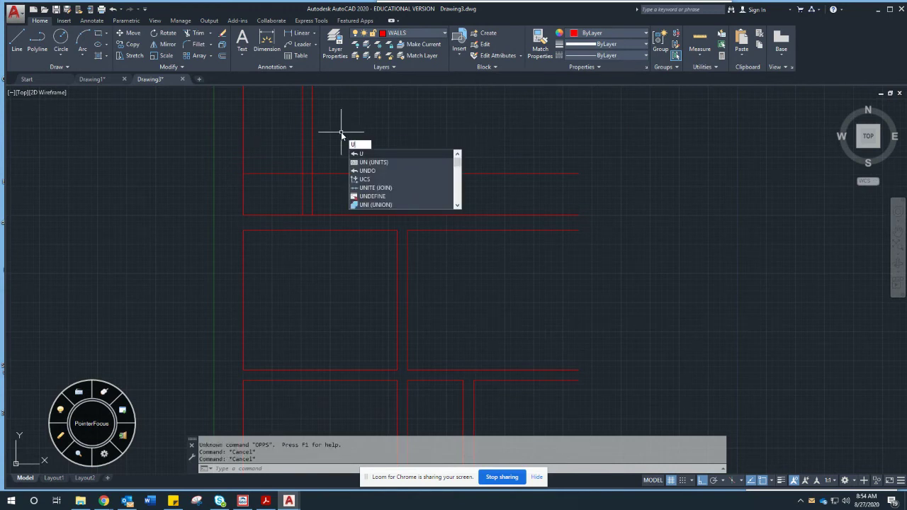
{"action": "key", "text": "Return"}
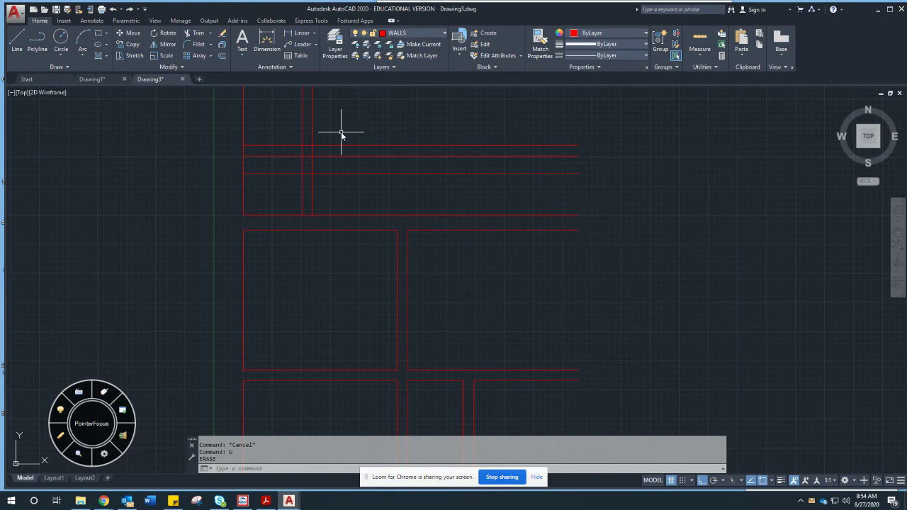
{"action": "type", "text": "e"}
{"action": "key", "text": "Return"}
{"action": "left_click", "coordinate": [348, 146]}
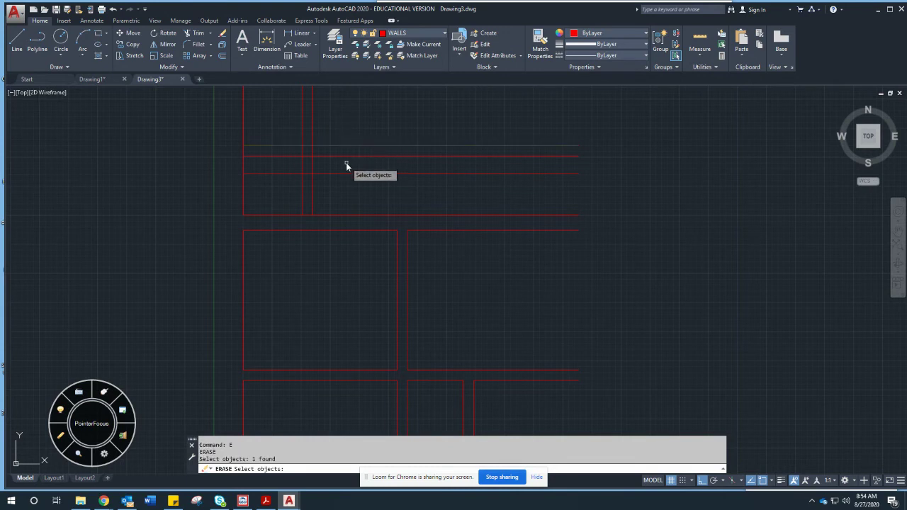
{"action": "key", "text": "Escape"}
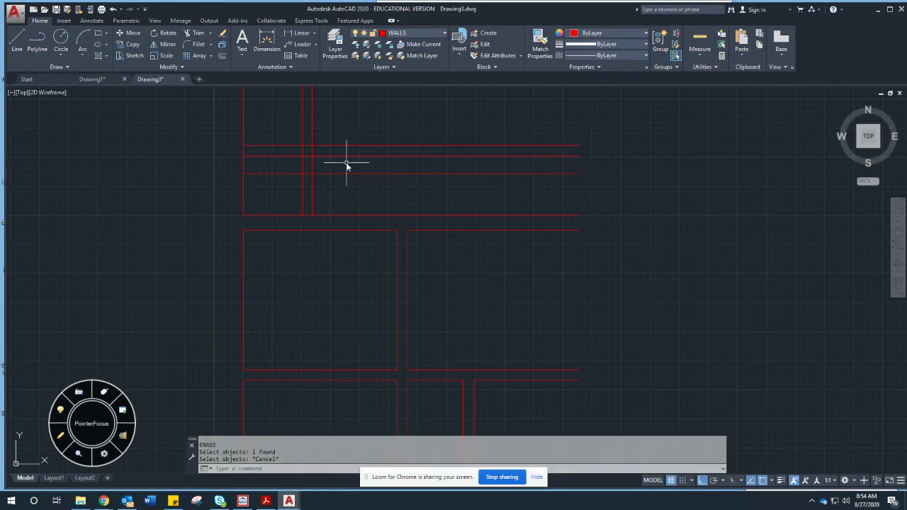
- Erase the two old horizontal wall lines above the newly offset line in the uppermost area
{"action": "left_click", "coordinate": [356, 147]}
{"action": "left_click", "coordinate": [349, 159]}
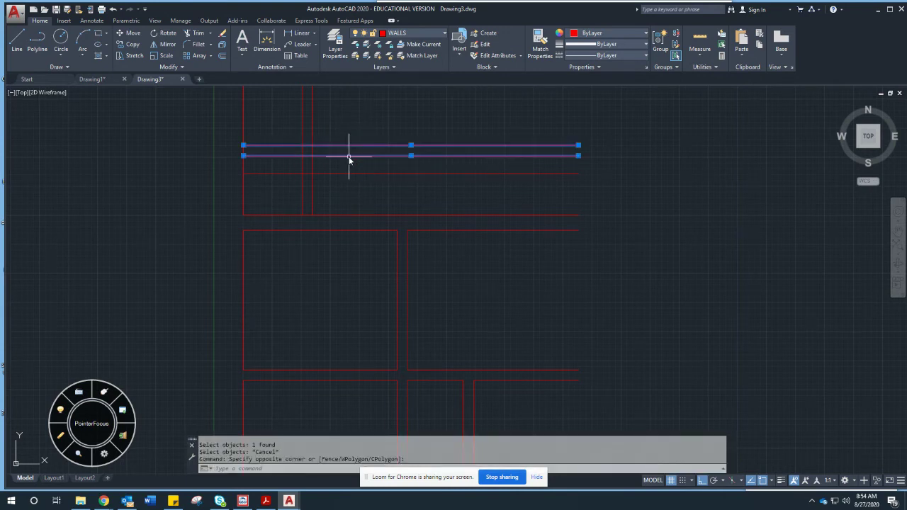
{"action": "key", "text": "Delete"}
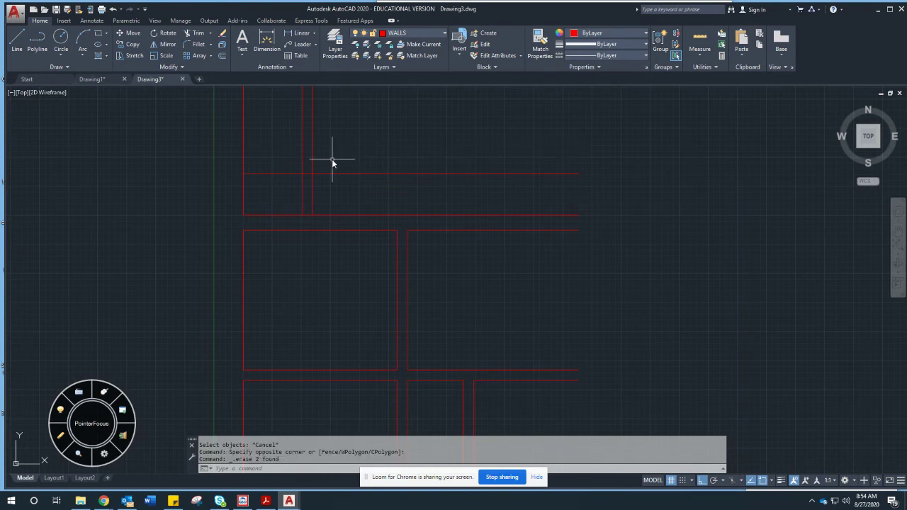
- Offset the remaining upper horizontal line 4.5" upward to give the new wall its thickness
{"action": "type", "text": "o"}
{"action": "key", "text": "Return"}
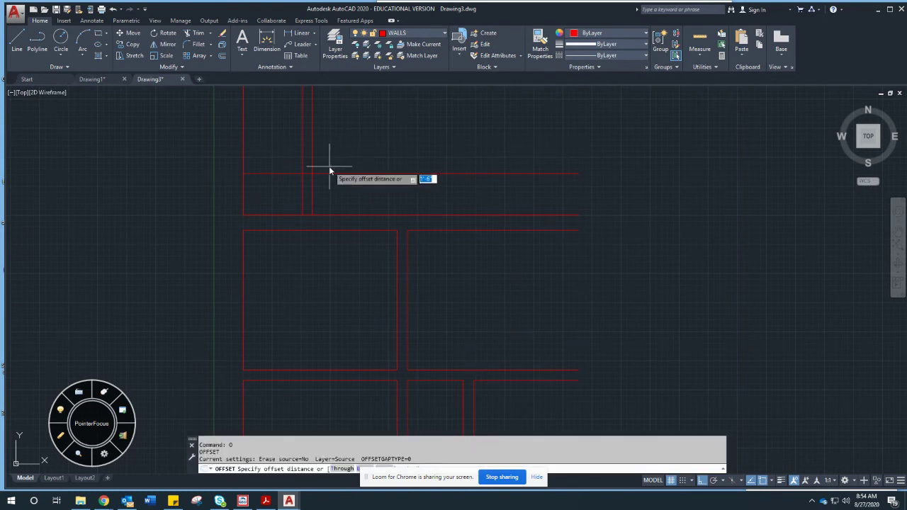
{"action": "key", "text": "Return"}
{"action": "left_click", "coordinate": [328, 172]}
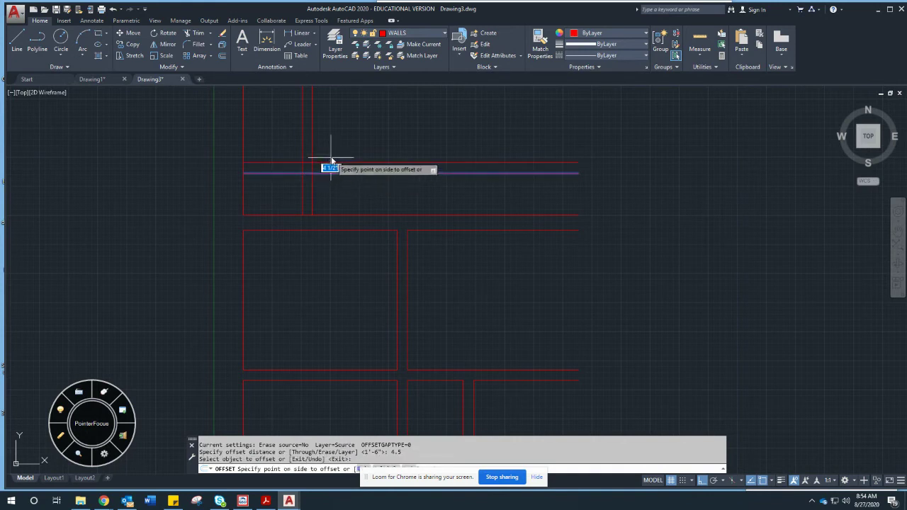
{"action": "left_click", "coordinate": [320, 162]}
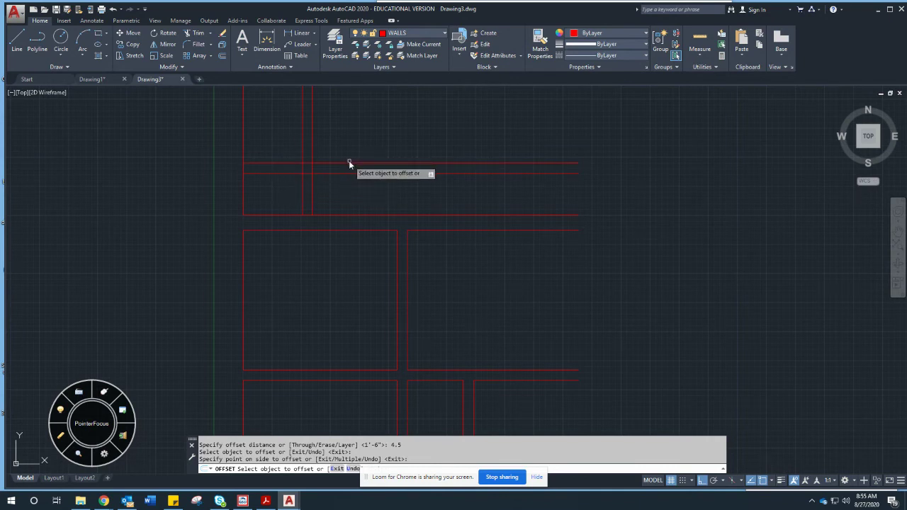
{"action": "type", "text": "F"}
{"action": "key", "text": "Return"}
{"action": "key", "text": "Escape"}
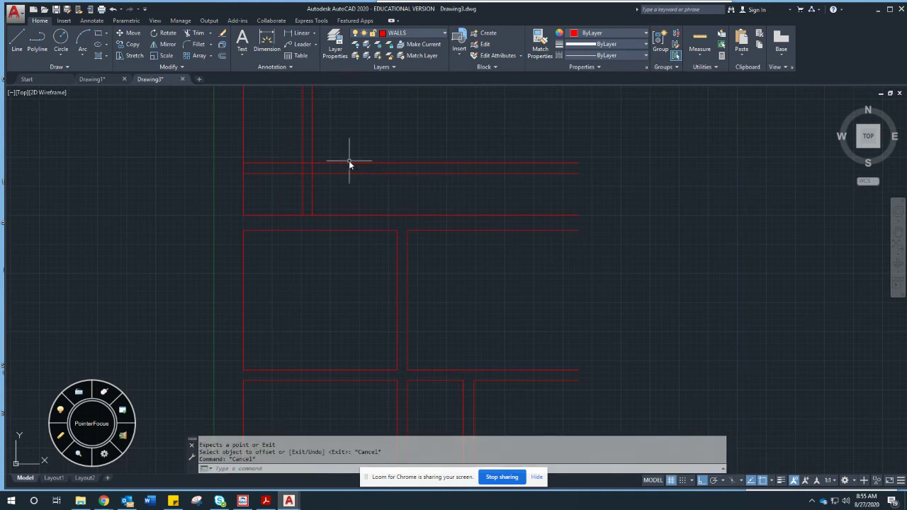
{"action": "key", "text": "Escape"}
{"action": "key", "text": "Escape"}
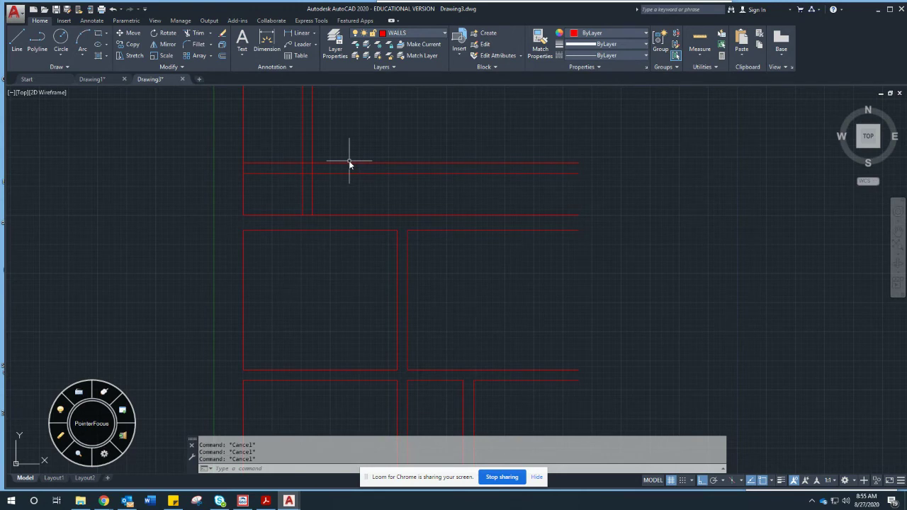
- Fillet the lower horizontal line with the left inner vertical line at radius 0, keeping the inside corner of the small closet
{"action": "type", "text": "F"}
{"action": "key", "text": "Return"}
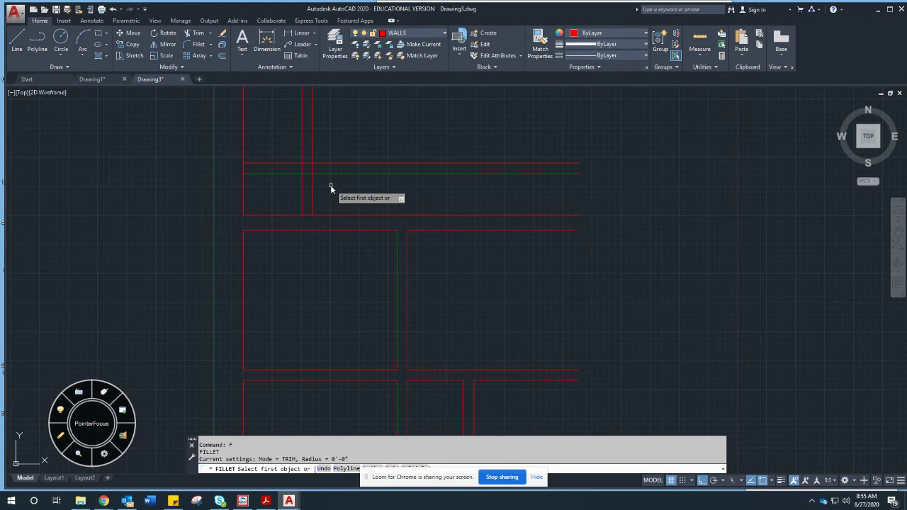
{"action": "type", "text": "R"}
{"action": "key", "text": "Return"}
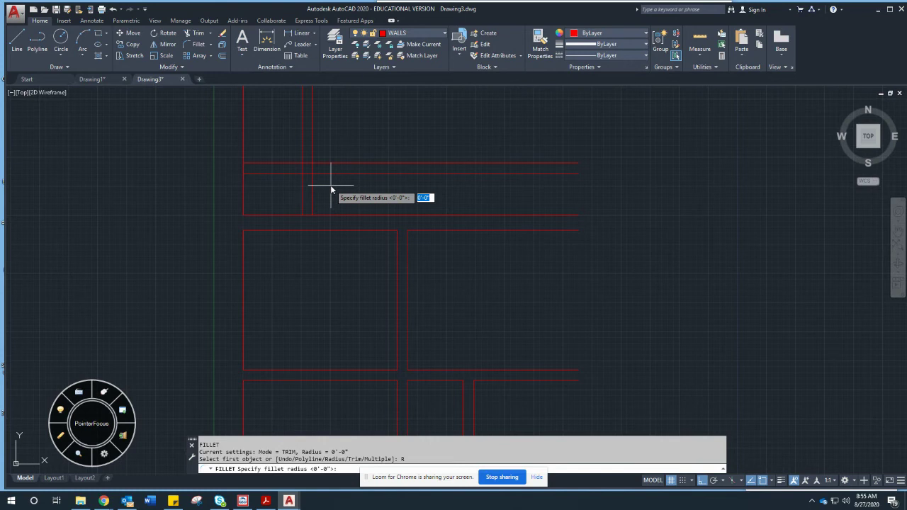
{"action": "key", "text": "Return"}
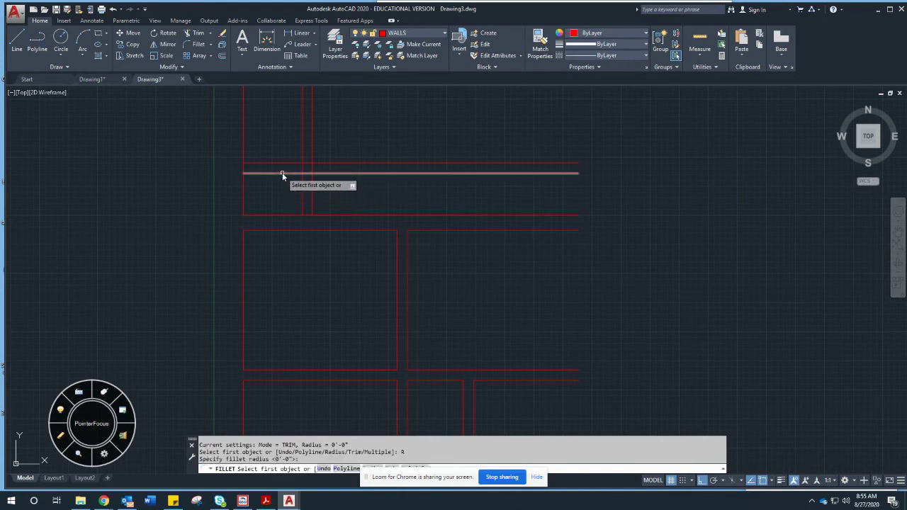
{"action": "left_click", "coordinate": [283, 172]}
{"action": "left_click", "coordinate": [303, 192]}
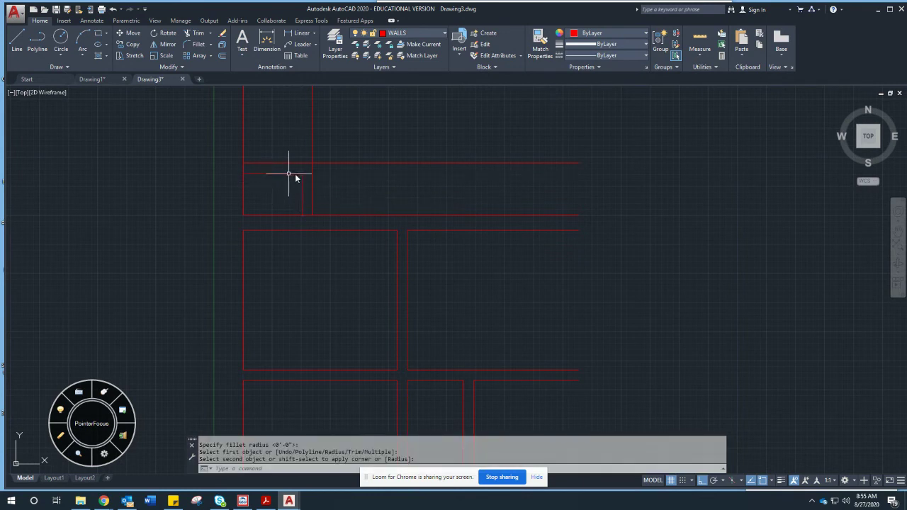
- Fillet the upper horizontal line with the right inner vertical line to close the outside corner of the small closet
{"action": "right_click", "coordinate": [297, 185]}
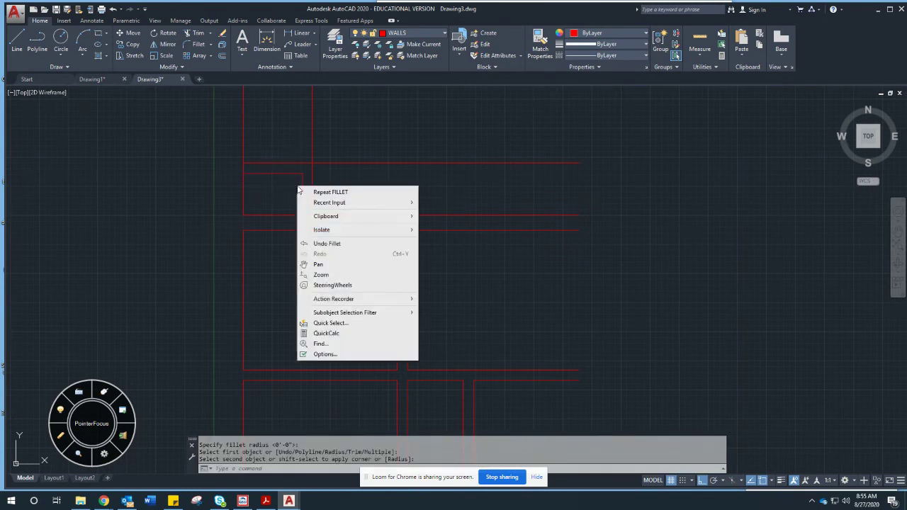
{"action": "left_click", "coordinate": [330, 192]}
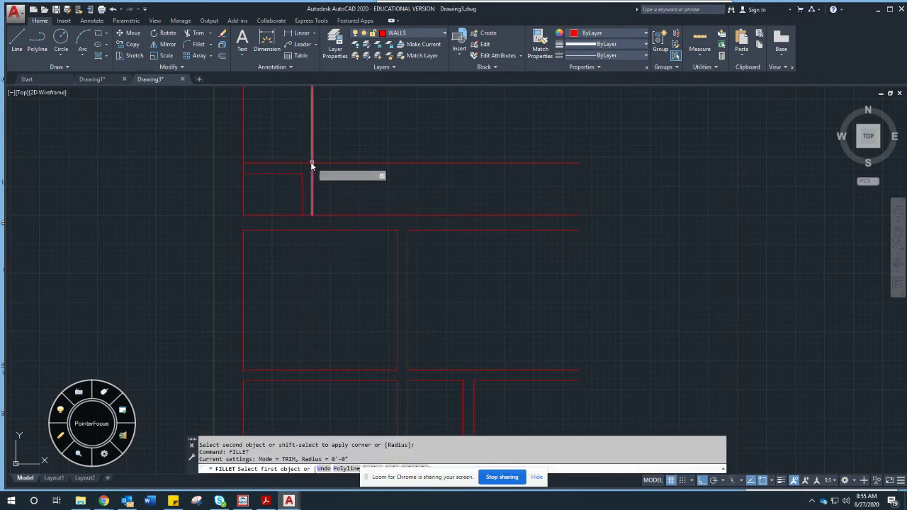
{"action": "left_click", "coordinate": [303, 162]}
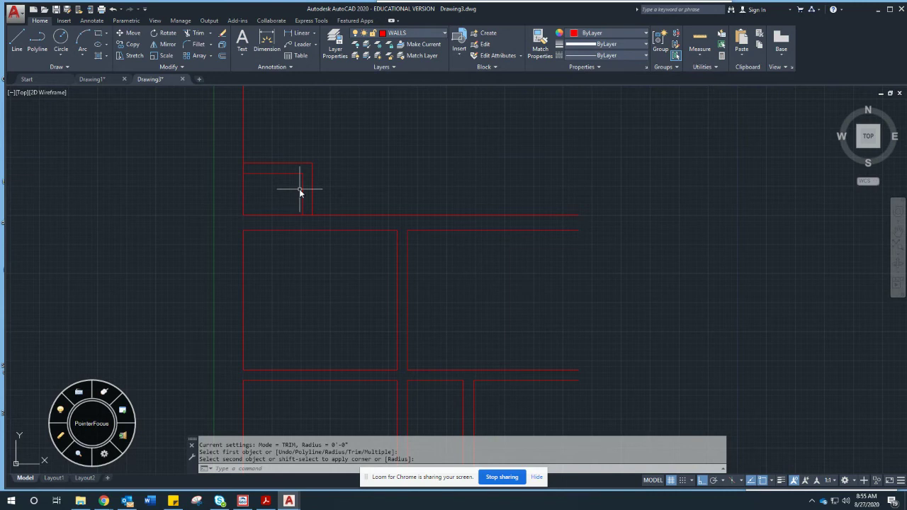
{"action": "left_click", "coordinate": [300, 190]}
- Copy the rightmost pair of short vertical wall lines in the middle row straight up into the uppermost area
{"action": "scroll", "coordinate": [448, 294], "scroll_direction": "down", "scroll_amount": 4}
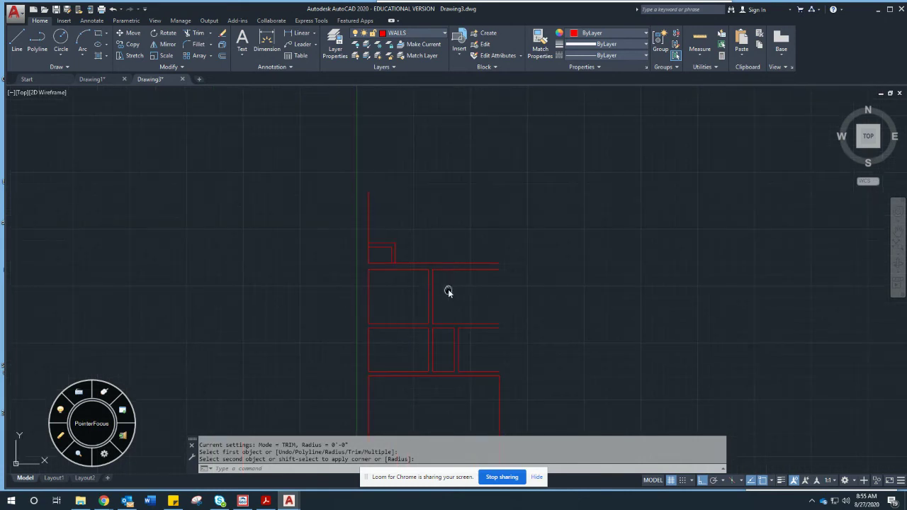
{"action": "middle_click_drag", "start_coordinate": [448, 289], "coordinate": [434, 235]}
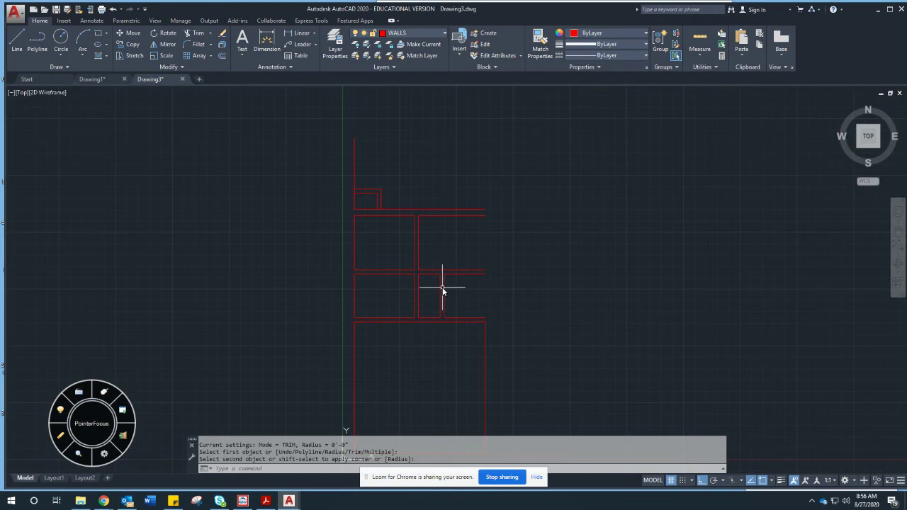
{"action": "type", "text": "co"}
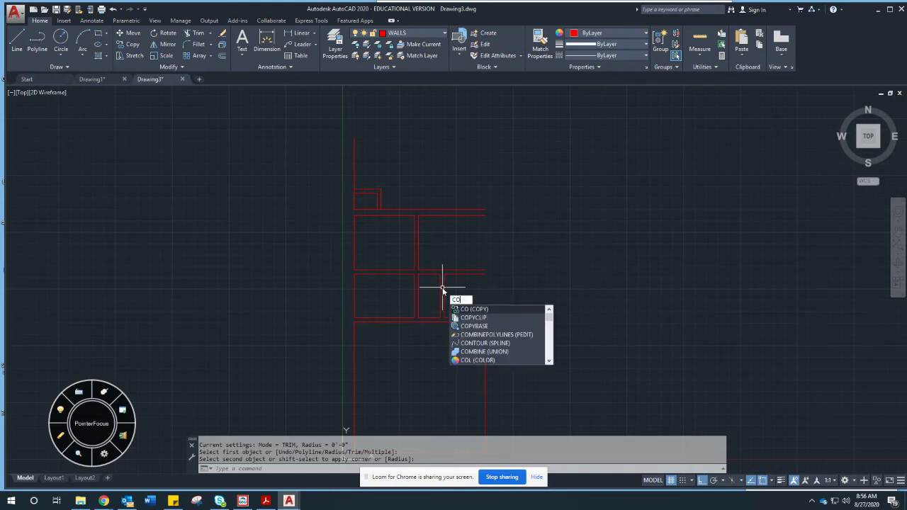
{"action": "key", "text": "BackSpace"}
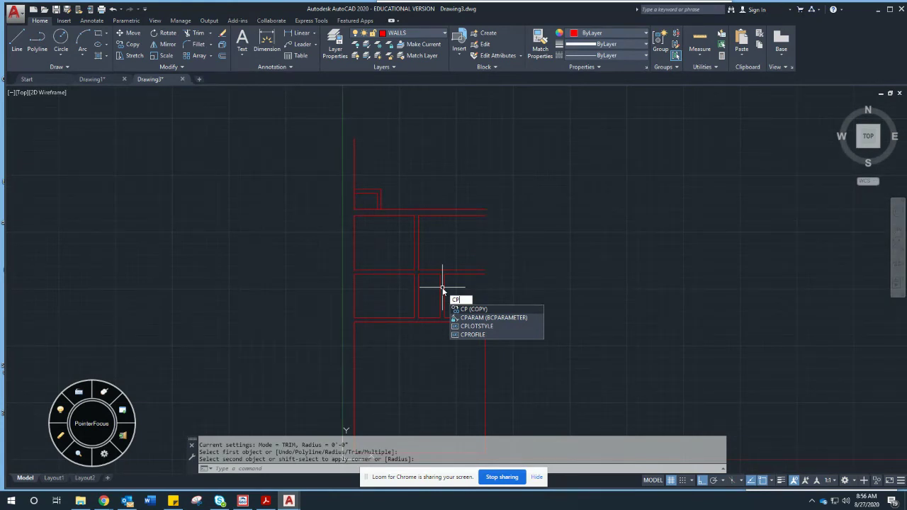
{"action": "key", "text": "Return"}
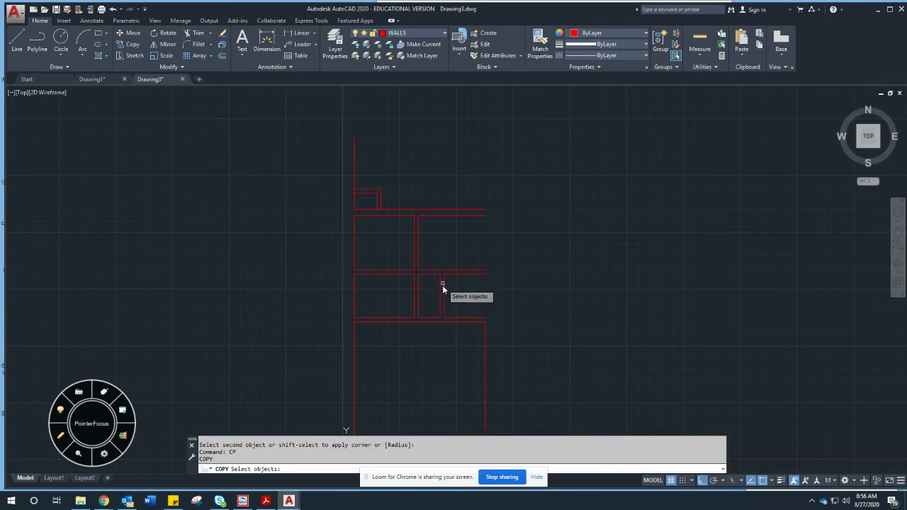
{"action": "left_click", "coordinate": [445, 292]}
{"action": "left_click", "coordinate": [440, 299]}
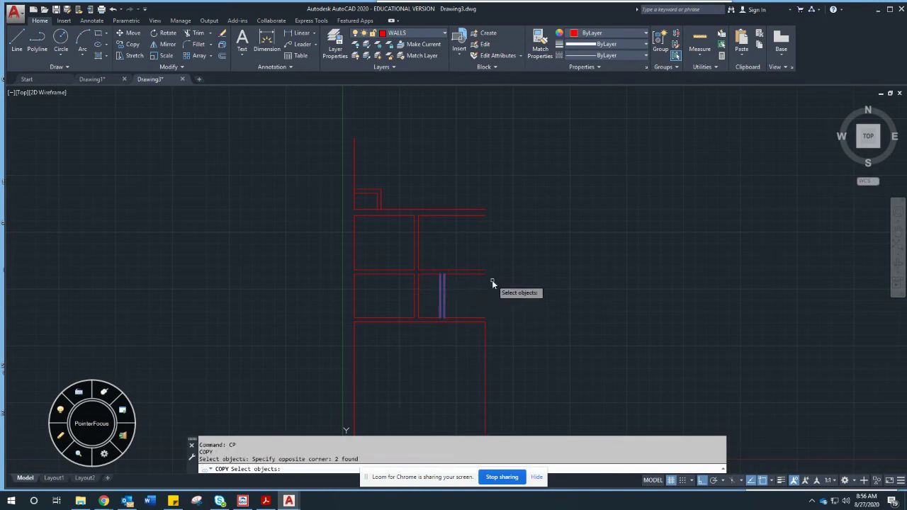
{"action": "key", "text": "Return"}
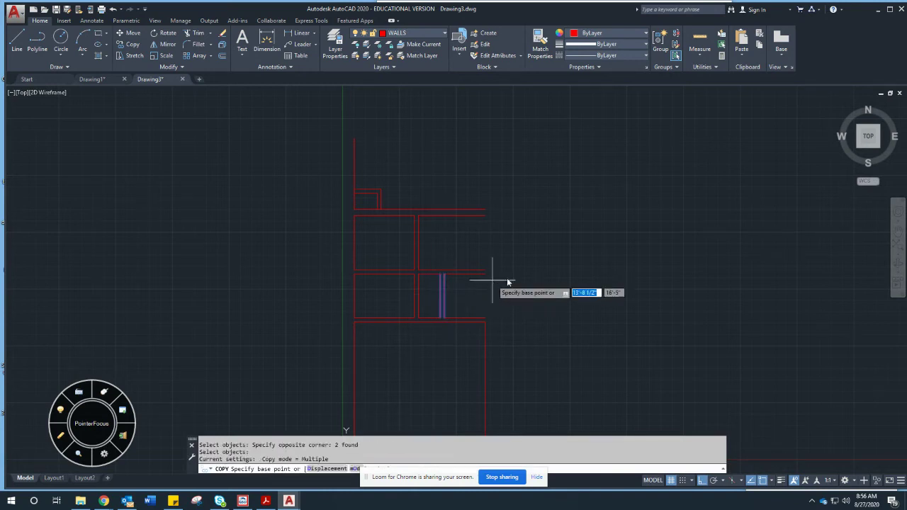
{"action": "left_click", "coordinate": [485, 298]}
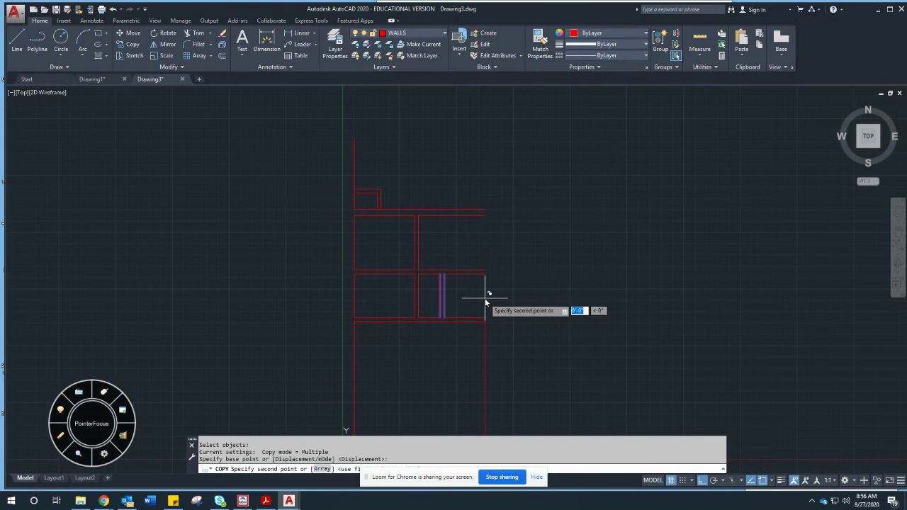
{"action": "left_click", "coordinate": [478, 182]}
{"action": "key", "text": "Escape"}
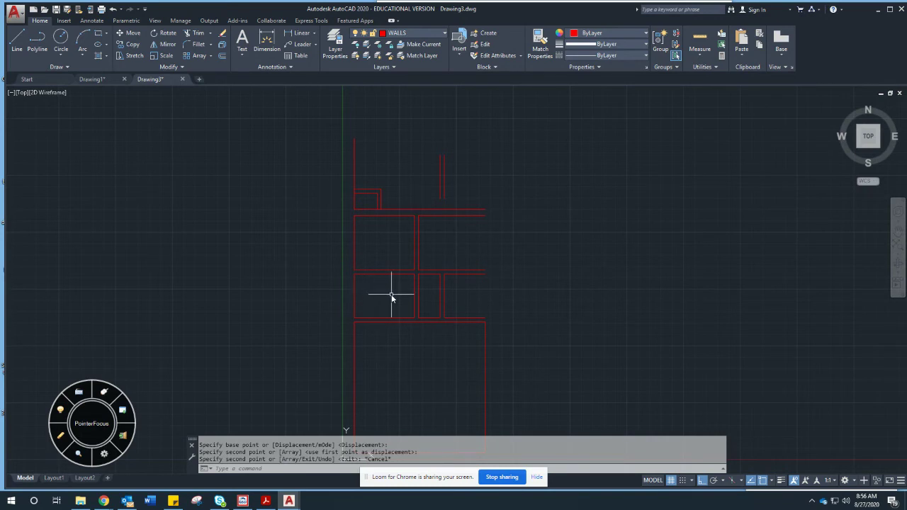
{"action": "type", "text": "DI"}
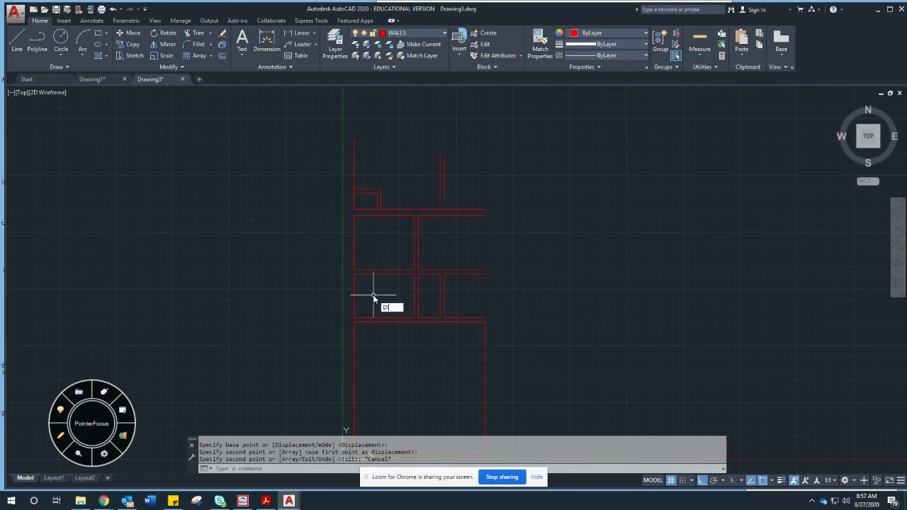
{"action": "key", "text": "Return"}
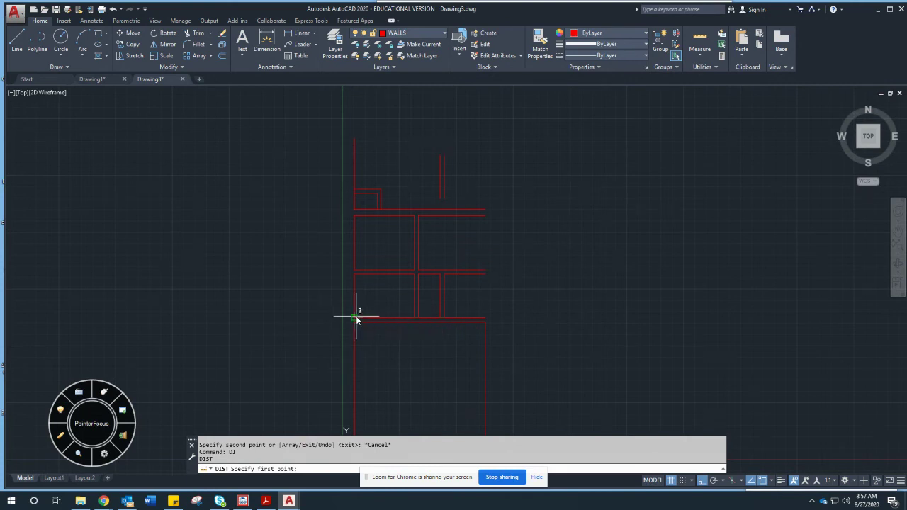
{"action": "left_click", "coordinate": [356, 317]}
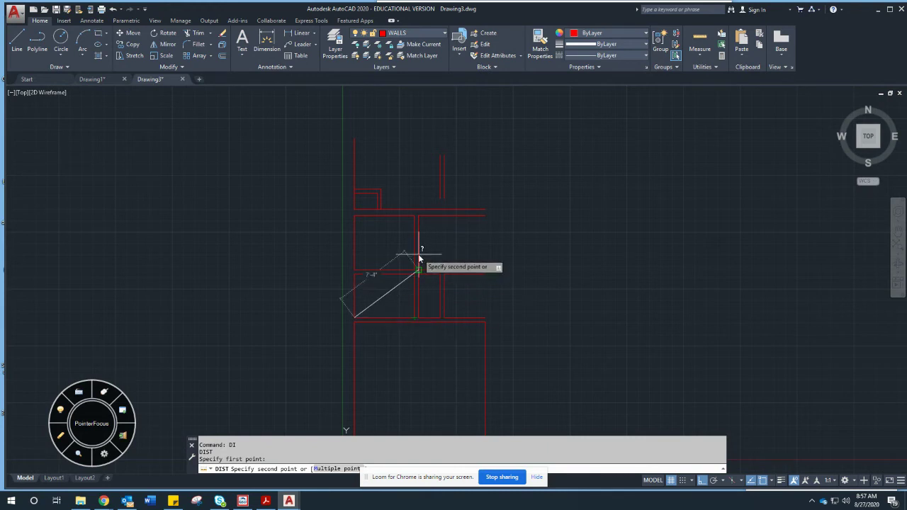
{"action": "key", "text": "Escape"}
{"action": "key", "text": "Escape"}
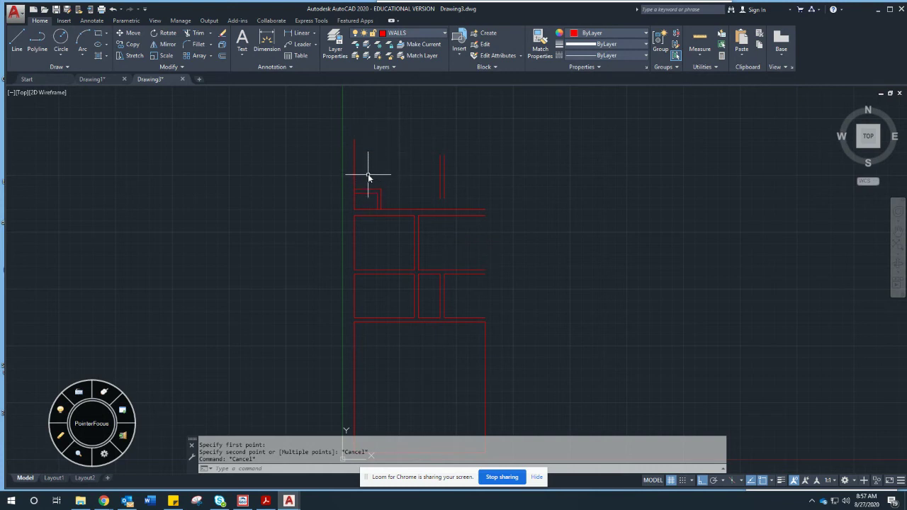
- Offset the small closet's uppermost horizontal line 48" upward
{"action": "type", "text": "o"}
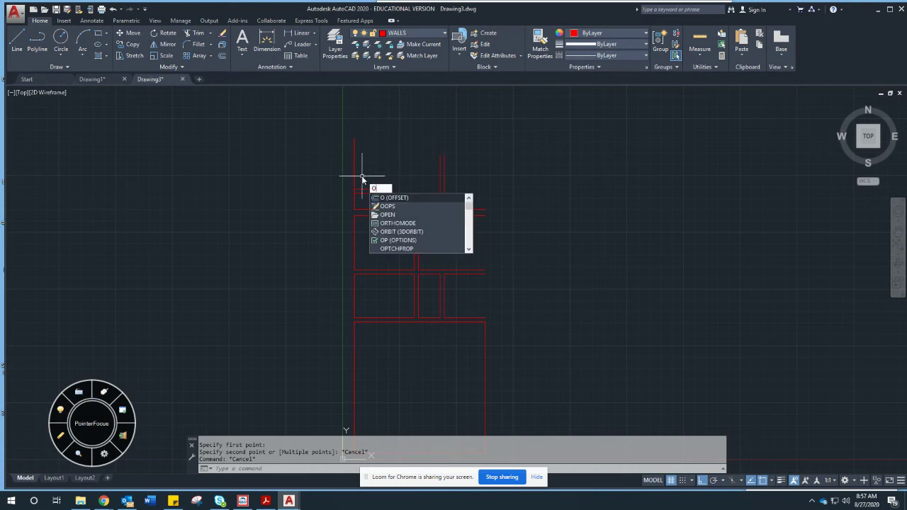
{"action": "key", "text": "Return"}
{"action": "type", "text": "48"}
{"action": "key", "text": "Return"}
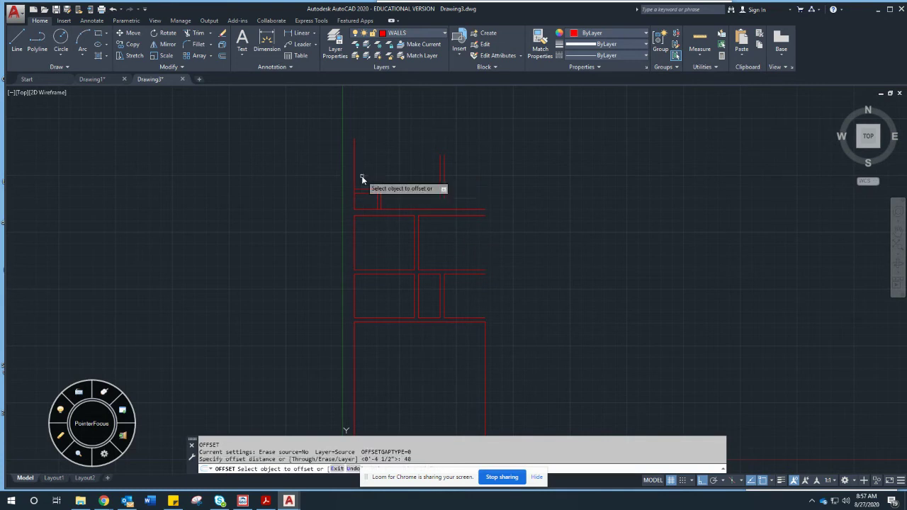
{"action": "left_click", "coordinate": [367, 187]}
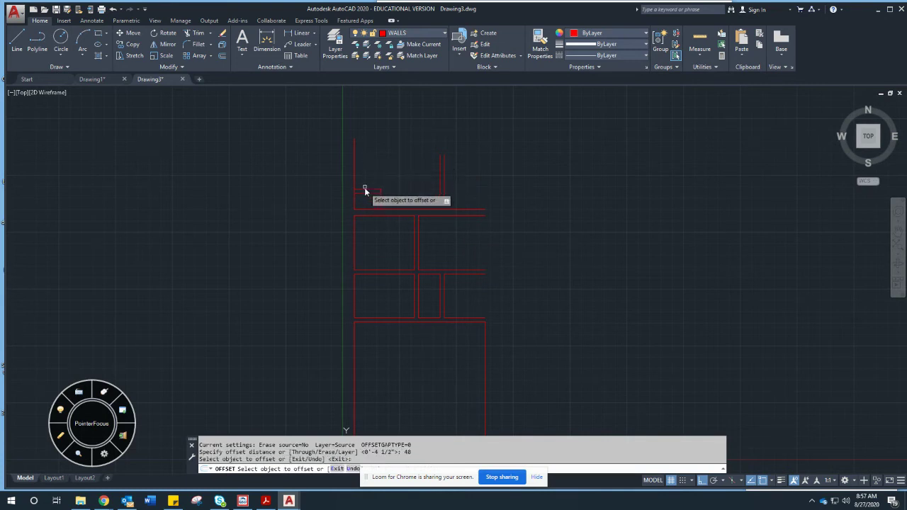
{"action": "left_click", "coordinate": [365, 187]}
{"action": "left_click", "coordinate": [367, 163]}
{"action": "key", "text": "Return"}
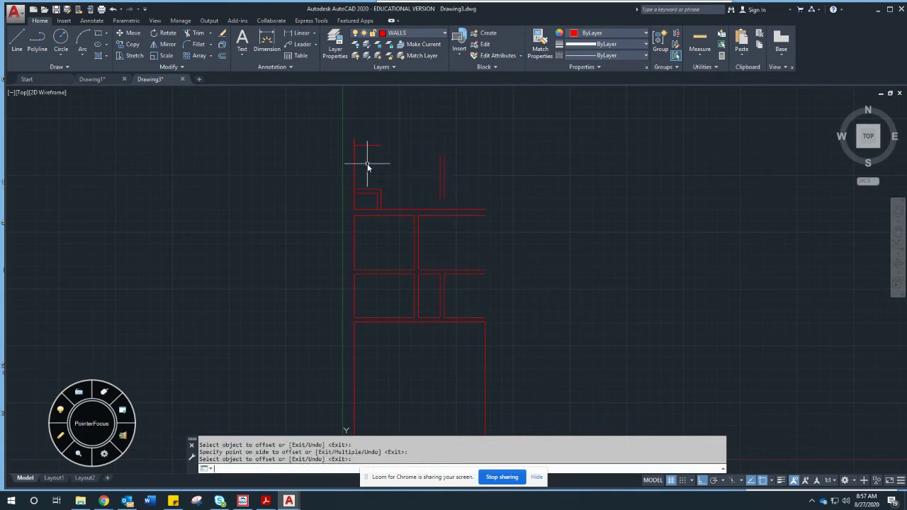
- Offset the new uppermost horizontal line 4.5" upward to give that wall its thickness
{"action": "key", "text": "Return"}
{"action": "type", "text": "4.5"}
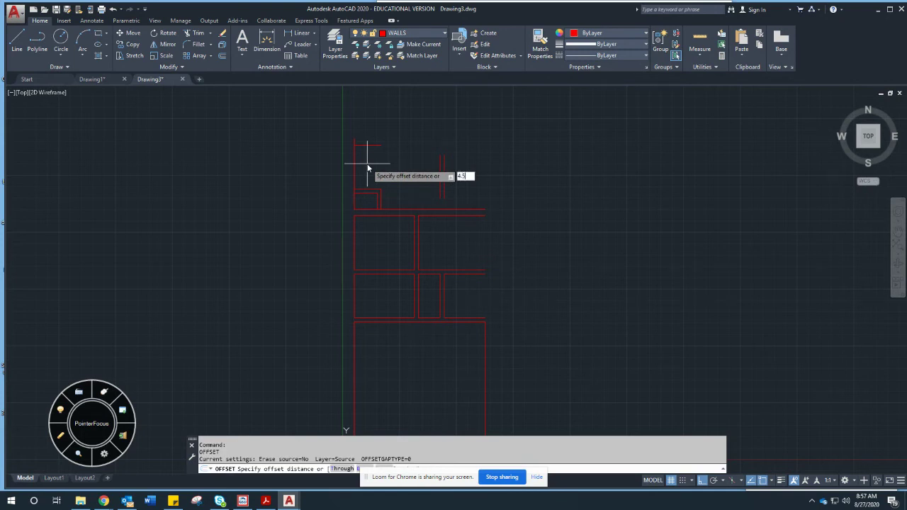
{"action": "key", "text": "Return"}
{"action": "left_click", "coordinate": [368, 145]}
{"action": "left_click", "coordinate": [369, 136]}
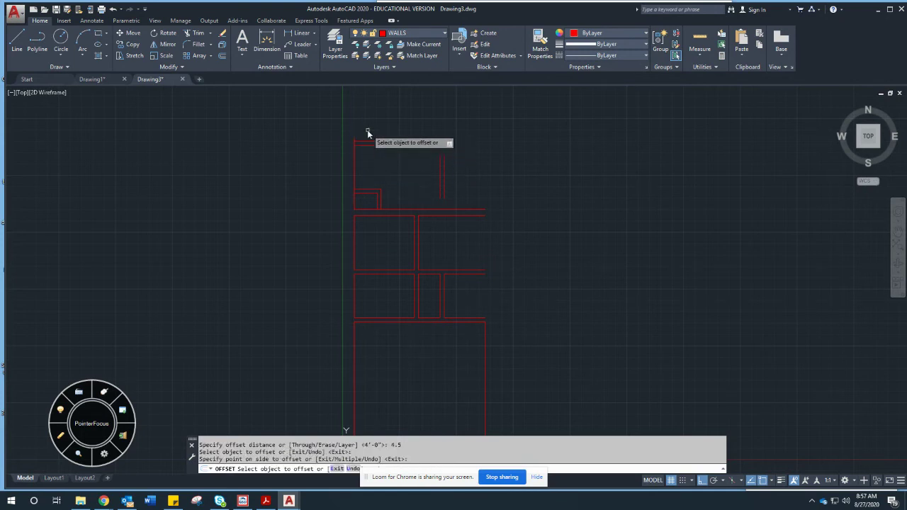
{"action": "key", "text": "Escape"}
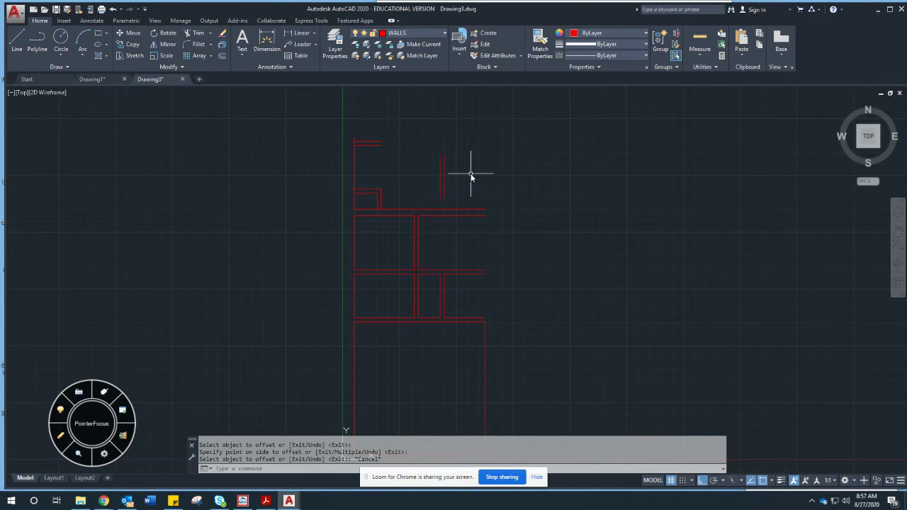
- Offset the right line of the copied vertical wall pair in the uppermost area 60" to the right
{"action": "key", "text": "Return"}
{"action": "key", "text": "Return"}
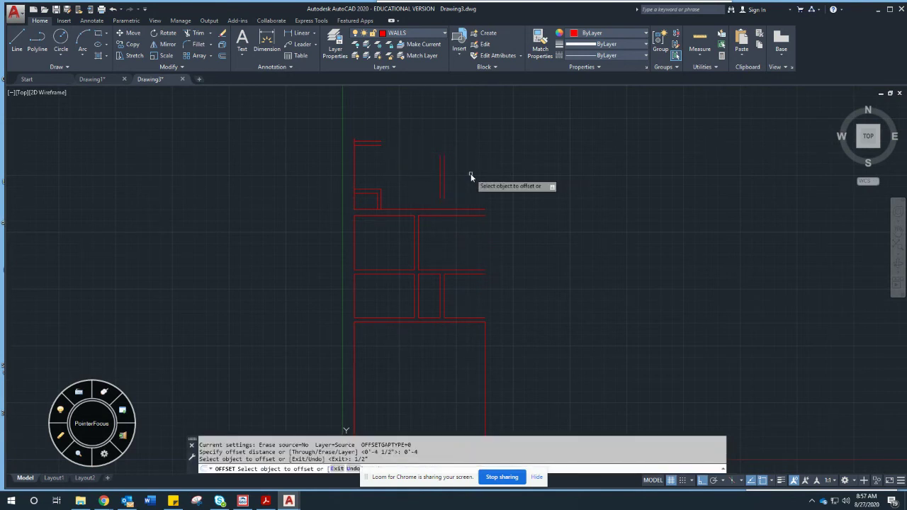
{"action": "key", "text": "Return"}
{"action": "key", "text": "Return"}
{"action": "type", "text": "60"}
{"action": "key", "text": "Return"}
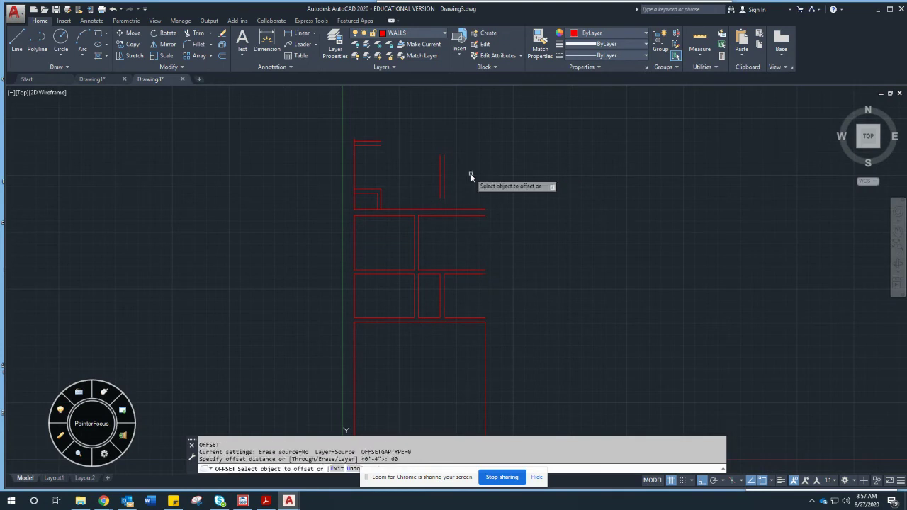
{"action": "left_click", "coordinate": [443, 177]}
{"action": "left_click", "coordinate": [481, 177]}
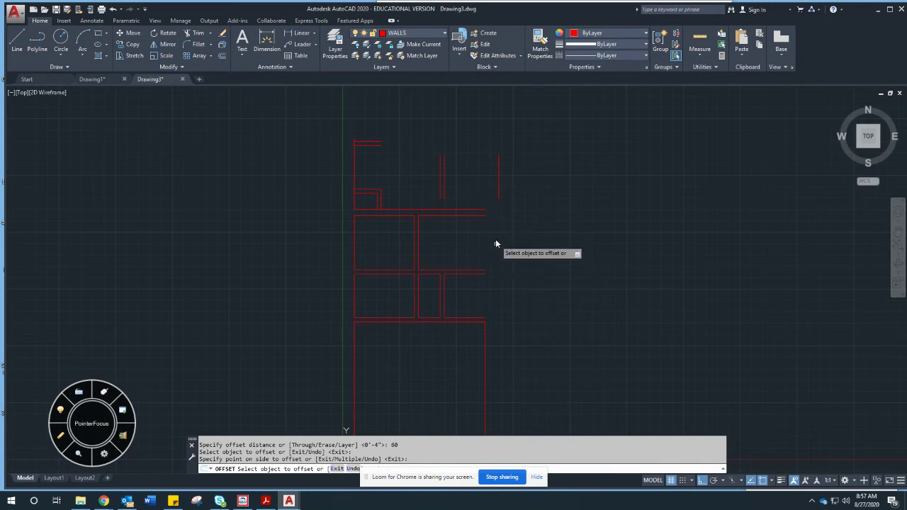
{"action": "key", "text": "Escape"}
- Move the new rightmost vertical line 6" farther to the right
{"action": "left_click", "coordinate": [504, 192]}
{"action": "left_click", "coordinate": [487, 185]}
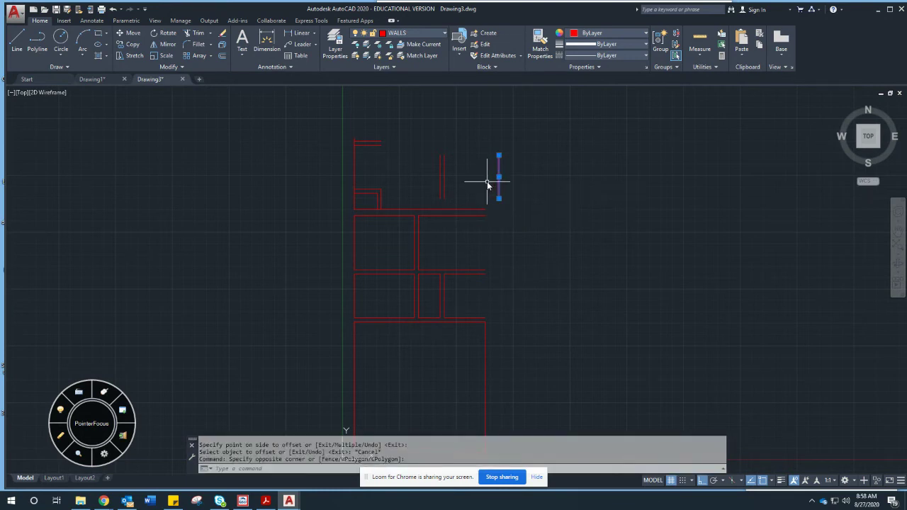
{"action": "key", "text": "Escape"}
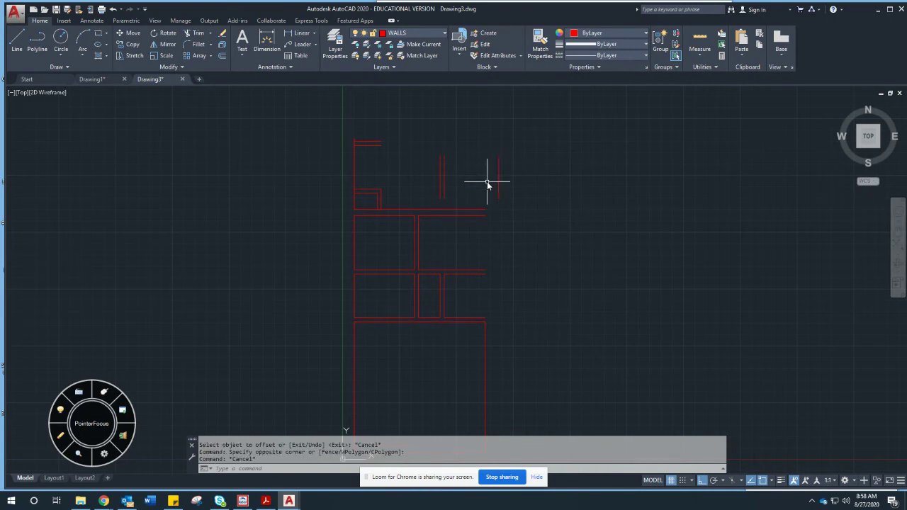
{"action": "type", "text": "m"}
{"action": "key", "text": "Return"}
{"action": "left_click", "coordinate": [486, 181]}
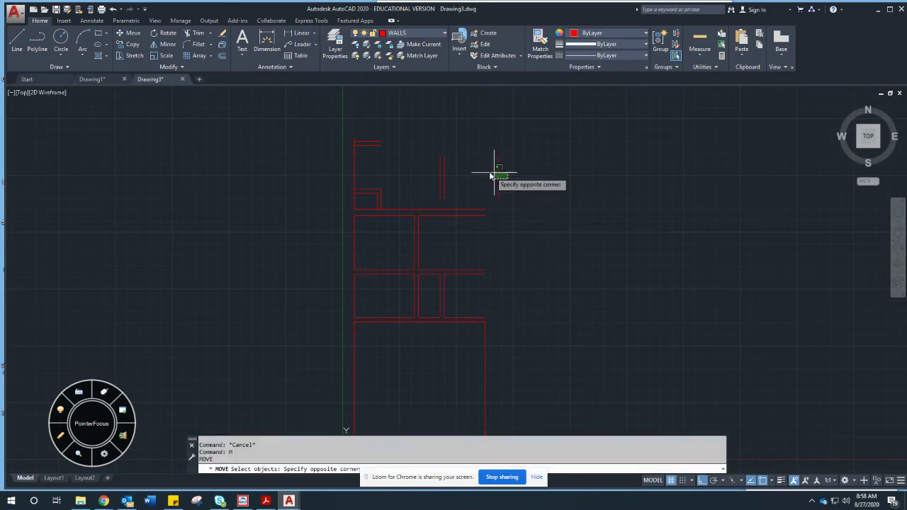
{"action": "left_click", "coordinate": [496, 177]}
{"action": "key", "text": "Return"}
{"action": "left_click", "coordinate": [470, 147]}
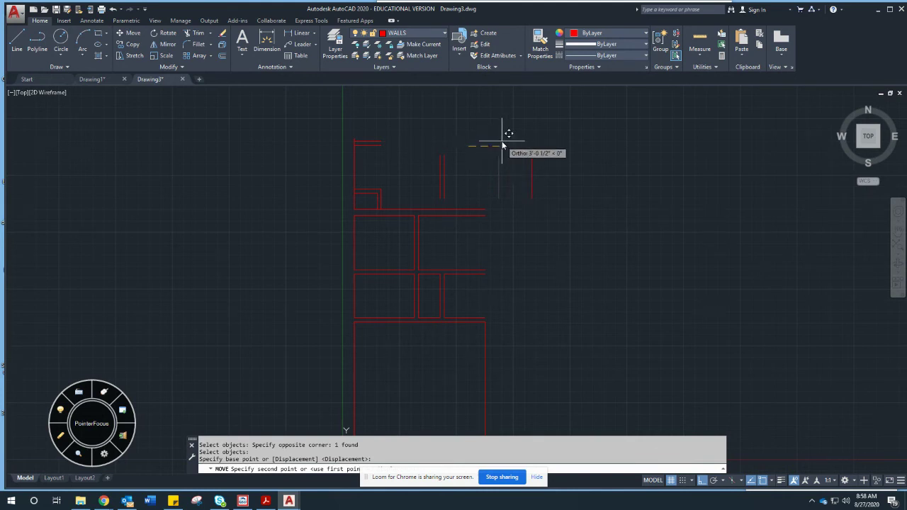
{"action": "type", "text": "6"}
{"action": "key", "text": "Return"}
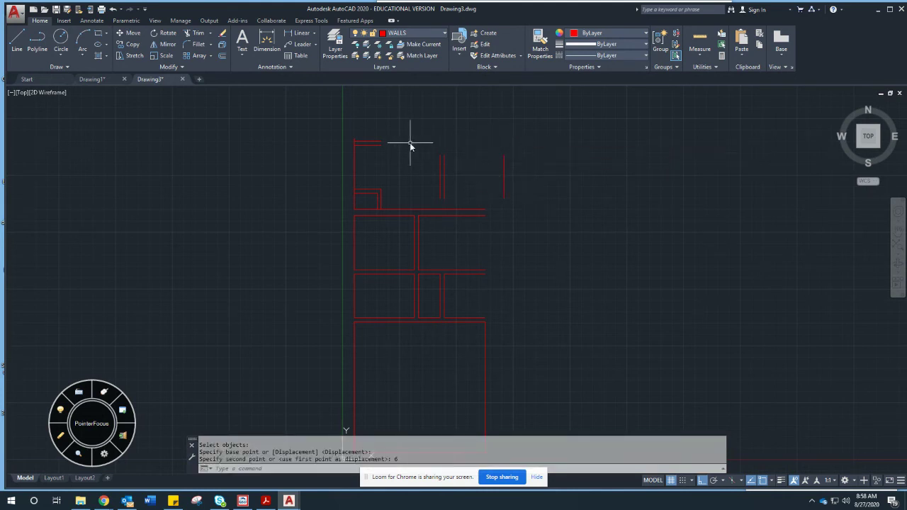
- Measure the horizontal distance from the copied wall pair's right line toward the moved vertical line
{"action": "type", "text": "di"}
{"action": "key", "text": "Return"}
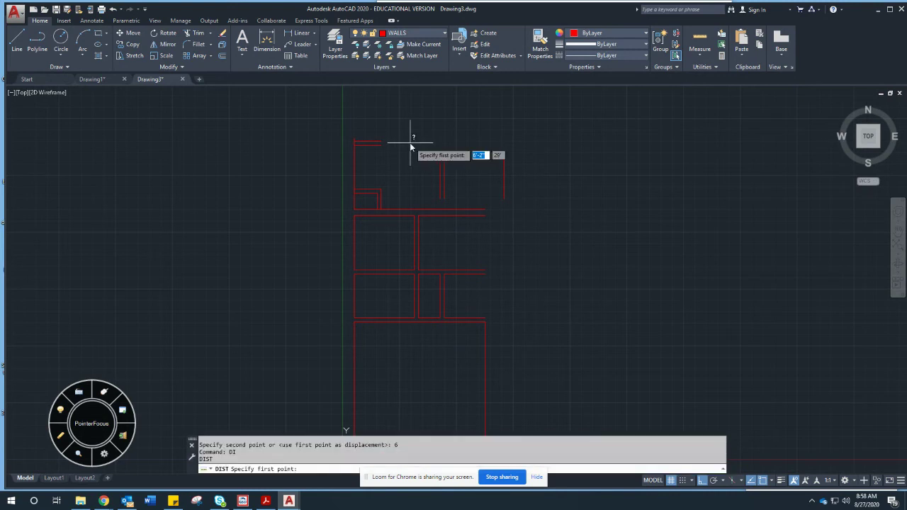
{"action": "left_click", "coordinate": [446, 159]}
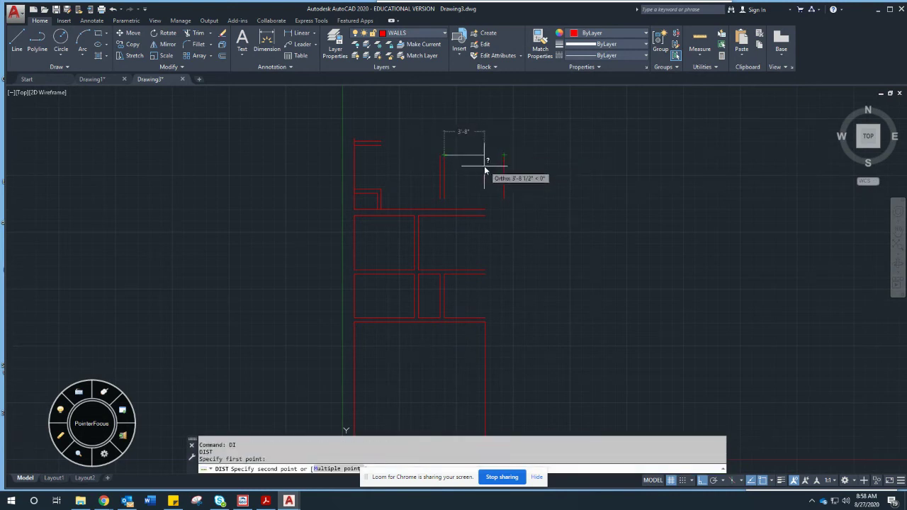
{"action": "key", "text": "Escape"}
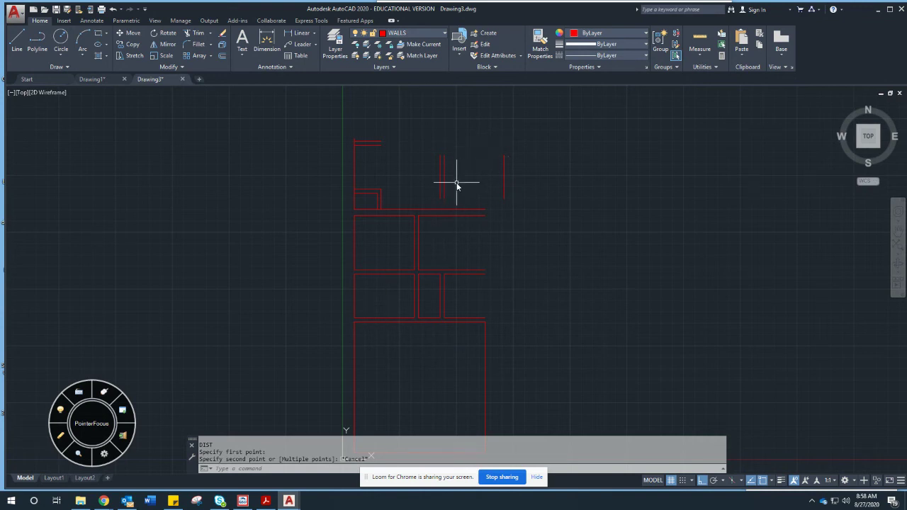
{"action": "key", "text": "Return"}
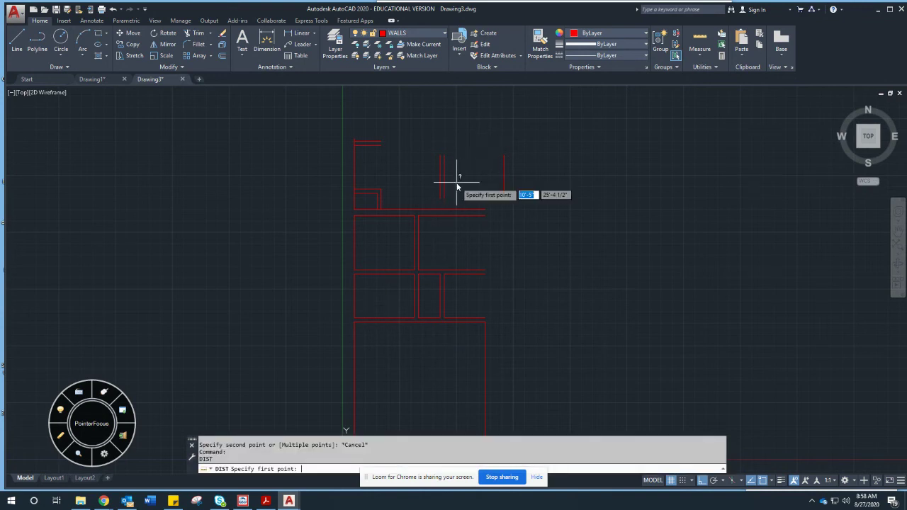
{"action": "key", "text": "Escape"}
{"action": "key", "text": "Return"}
{"action": "left_click", "coordinate": [457, 185]}
{"action": "key", "text": "Escape"}
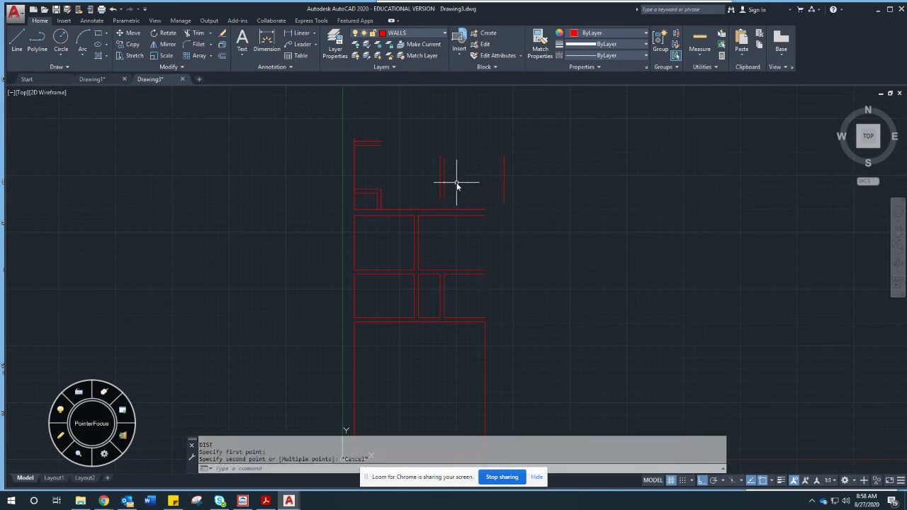
- Offset the rightmost vertical line 4.5" to the right to give the outer wall its thickness
{"action": "type", "text": "o"}
{"action": "key", "text": "Return"}
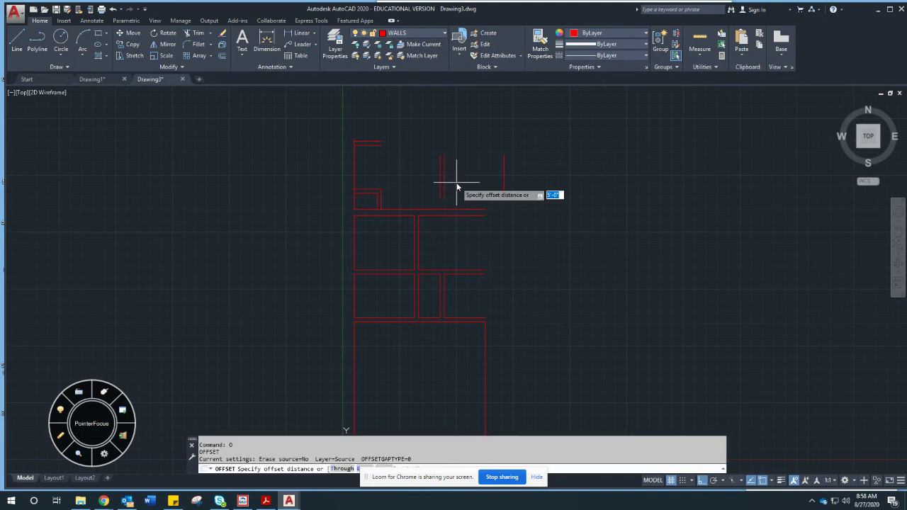
{"action": "type", "text": "4.5"}
{"action": "key", "text": "Return"}
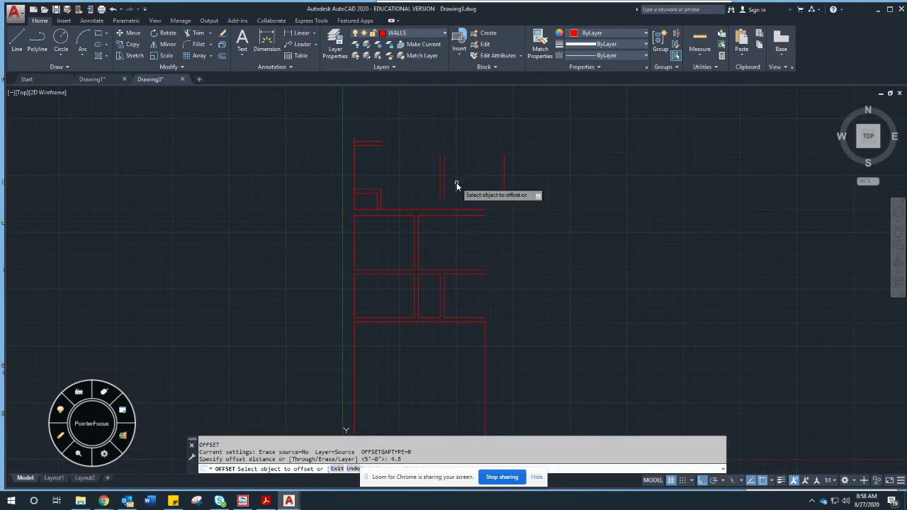
{"action": "left_click", "coordinate": [503, 176]}
{"action": "left_click", "coordinate": [516, 175]}
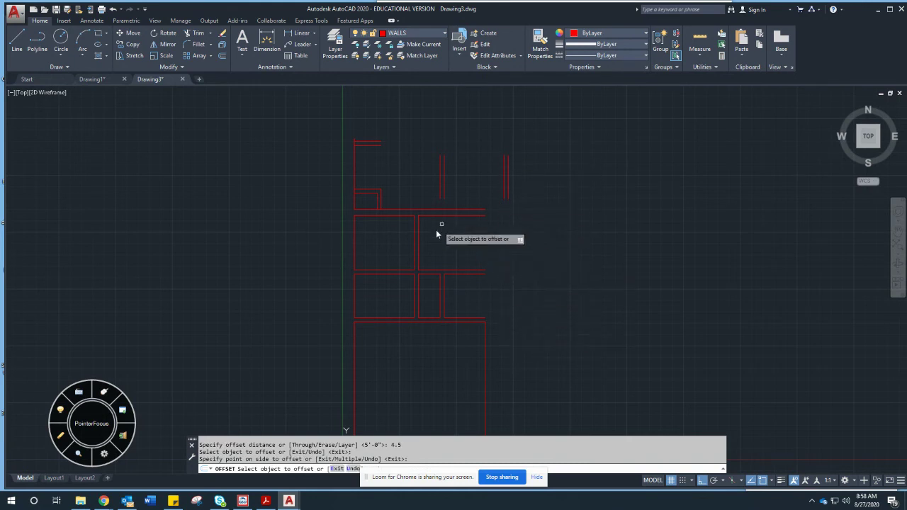
{"action": "type", "text": "E"}
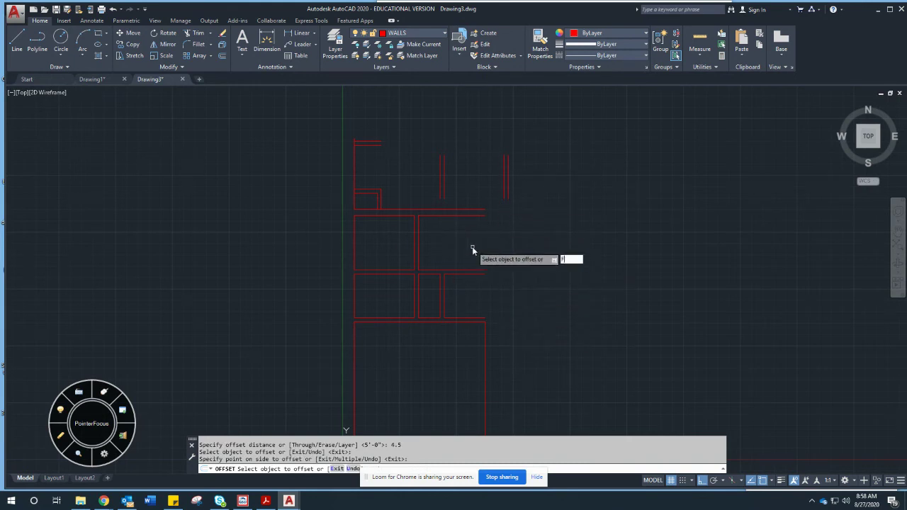
{"action": "key", "text": "Return"}
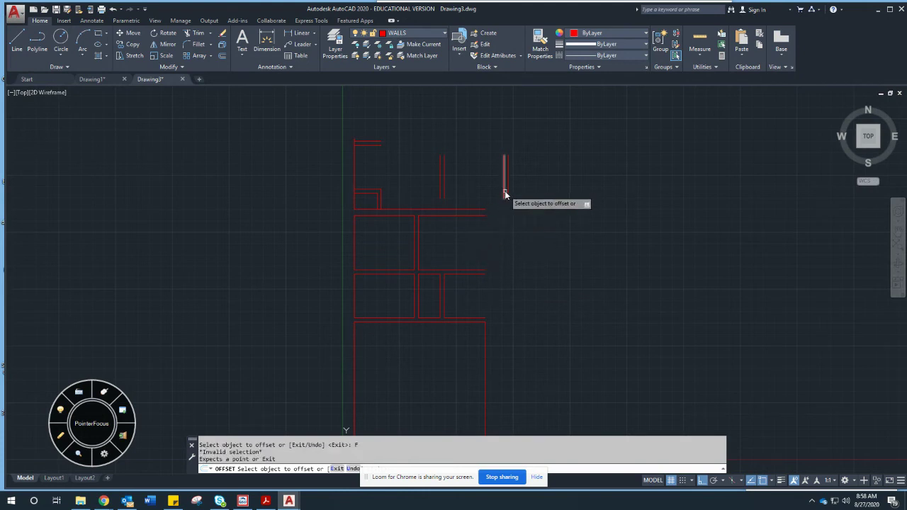
{"action": "left_click", "coordinate": [505, 194]}
{"action": "left_click", "coordinate": [479, 268]}
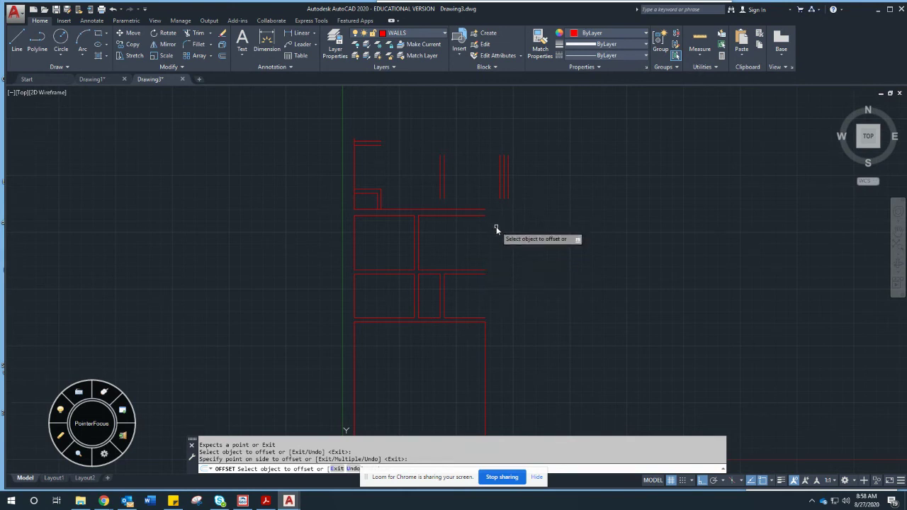
{"action": "key", "text": "ctrl+z"}
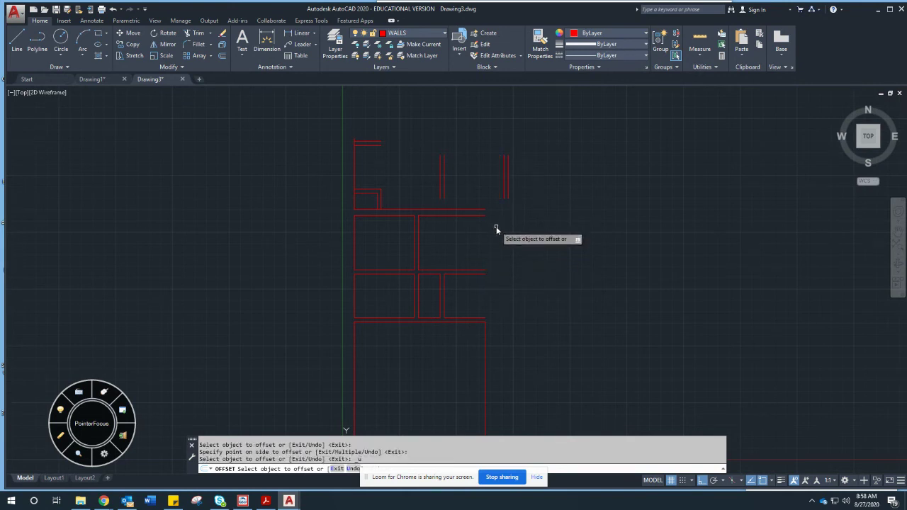
{"action": "key", "text": "Escape"}
- Fillet the outer wall's inner vertical line at radius 0 with the upper line of the horizontal wall between the two middle rows
{"action": "type", "text": "F"}
{"action": "key", "text": "Return"}
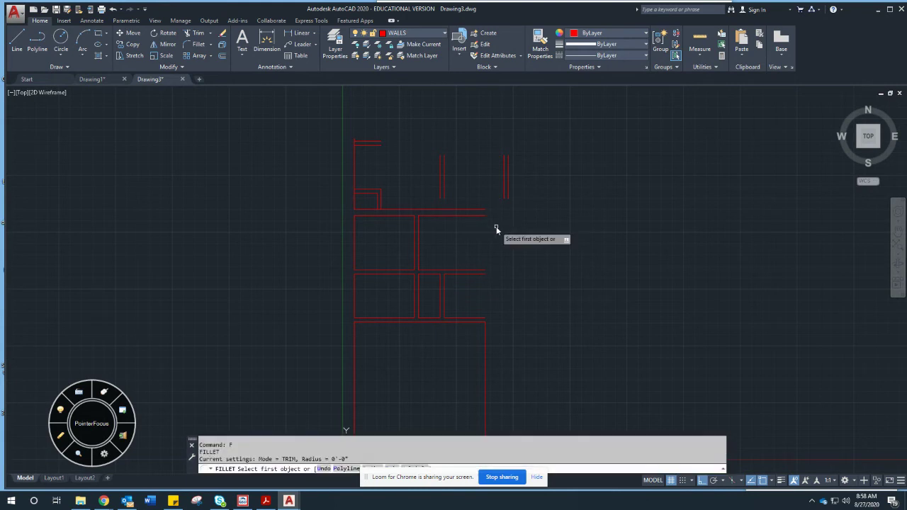
{"action": "left_click", "coordinate": [504, 192]}
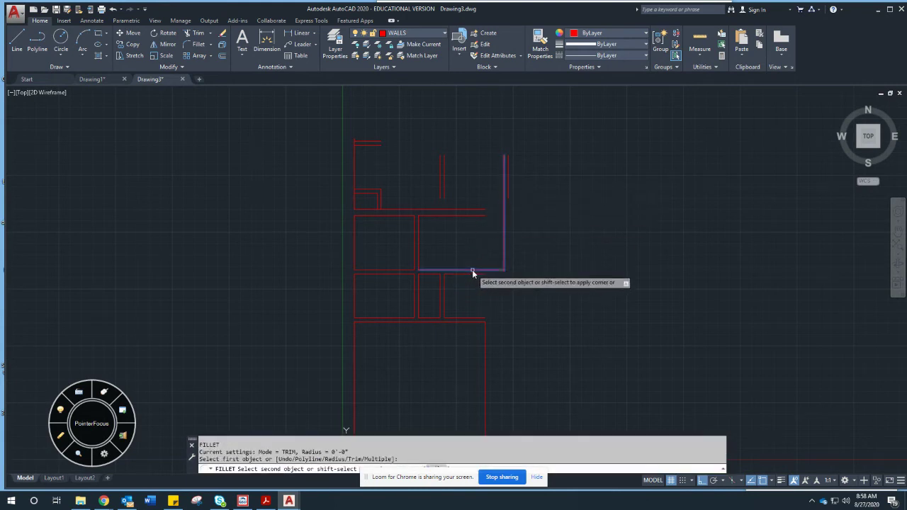
{"action": "left_click", "coordinate": [472, 270]}
- Fillet the outer wall's outer vertical line with the lower line of the horizontal wall between the two middle rows
{"action": "right_click", "coordinate": [533, 205]}
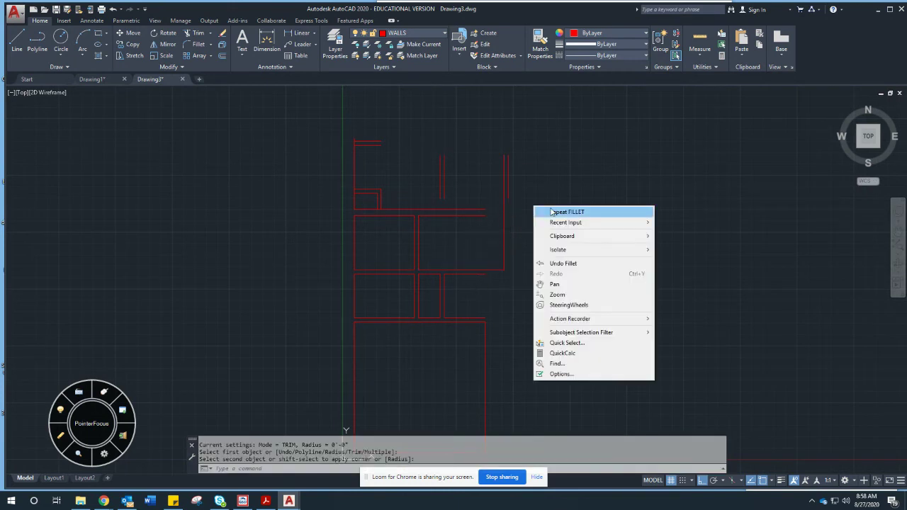
{"action": "left_click", "coordinate": [557, 214]}
{"action": "left_click", "coordinate": [508, 189]}
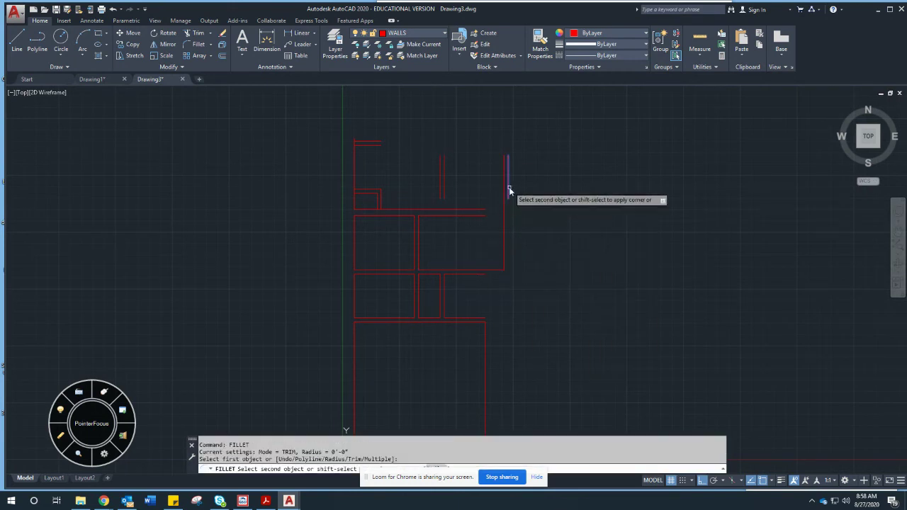
{"action": "left_click", "coordinate": [475, 275]}
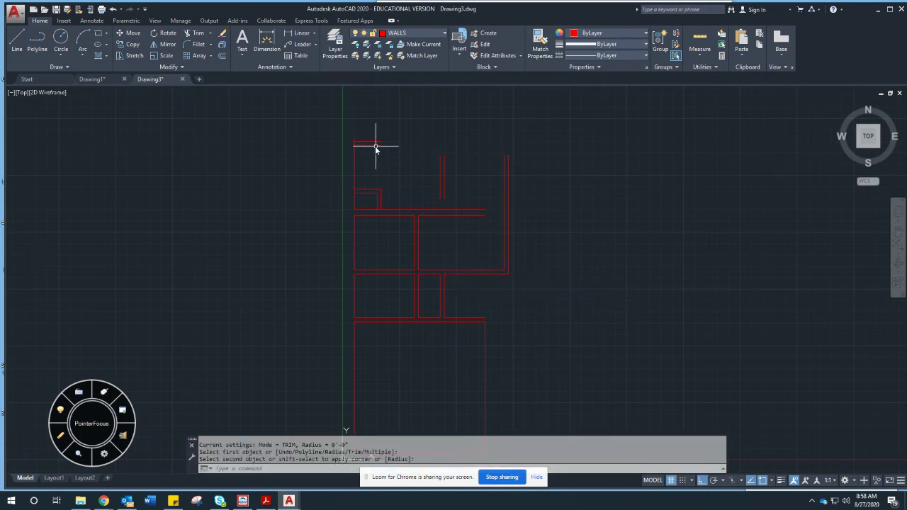
- Fillet the lower line of the uppermost horizontal wall with the right wall's inner vertical line to form the inside corner
{"action": "right_click", "coordinate": [474, 119]}
{"action": "left_click", "coordinate": [482, 125]}
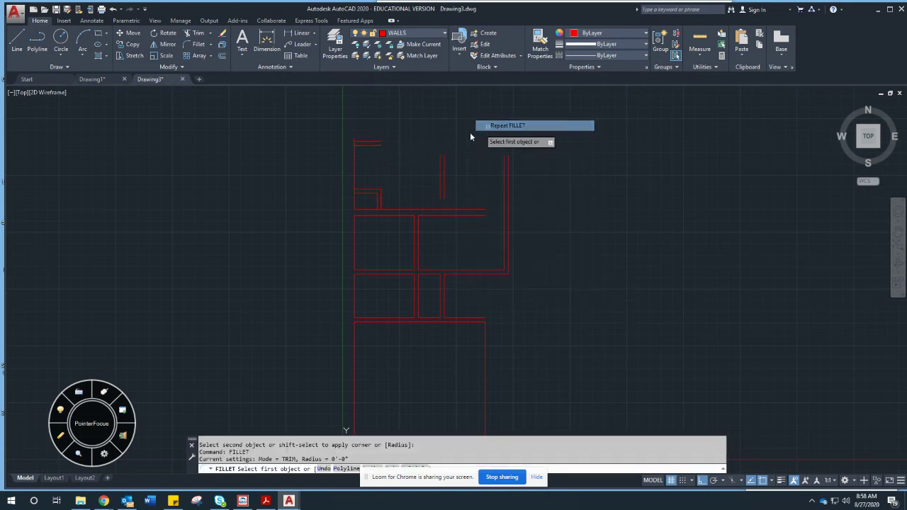
{"action": "left_click", "coordinate": [378, 145]}
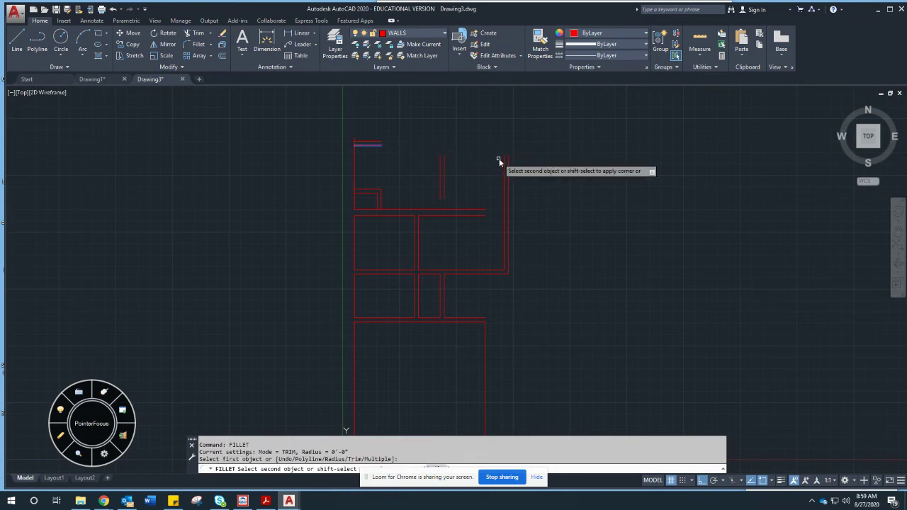
{"action": "left_click", "coordinate": [503, 164]}
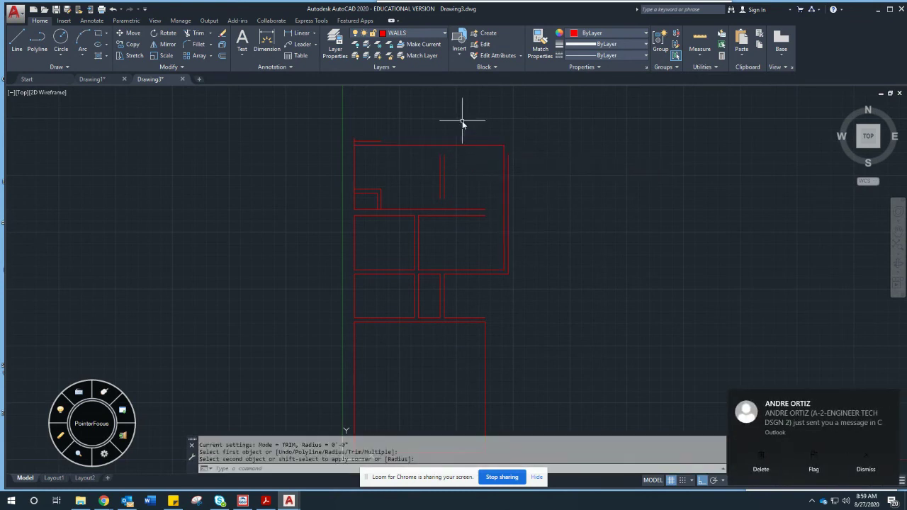
- Fillet the upper line of the uppermost horizontal wall with the right wall's outer vertical line to form the outside corner
{"action": "right_click", "coordinate": [463, 127]}
{"action": "left_click", "coordinate": [488, 135]}
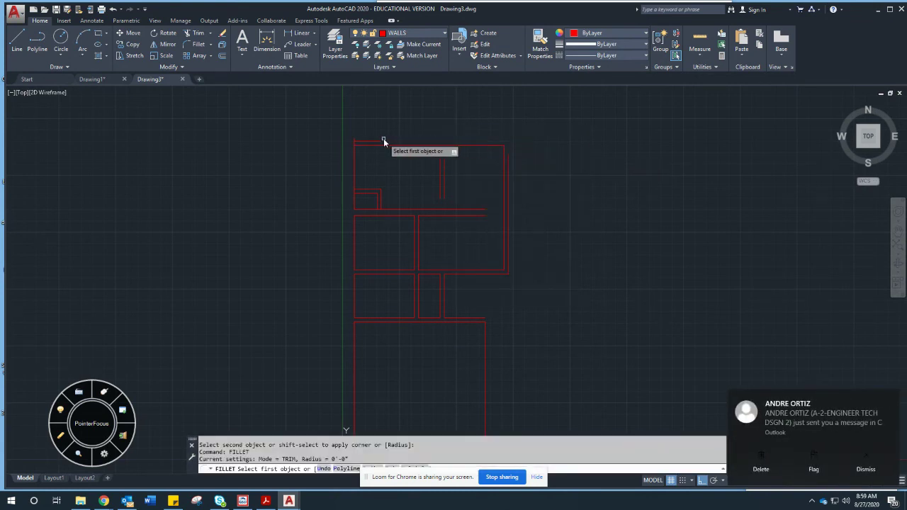
{"action": "left_click", "coordinate": [508, 159]}
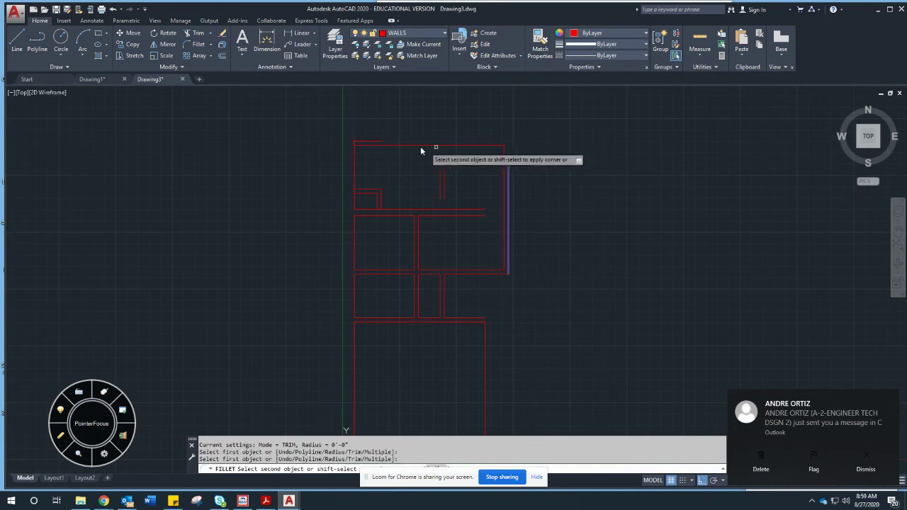
{"action": "left_click", "coordinate": [382, 142]}
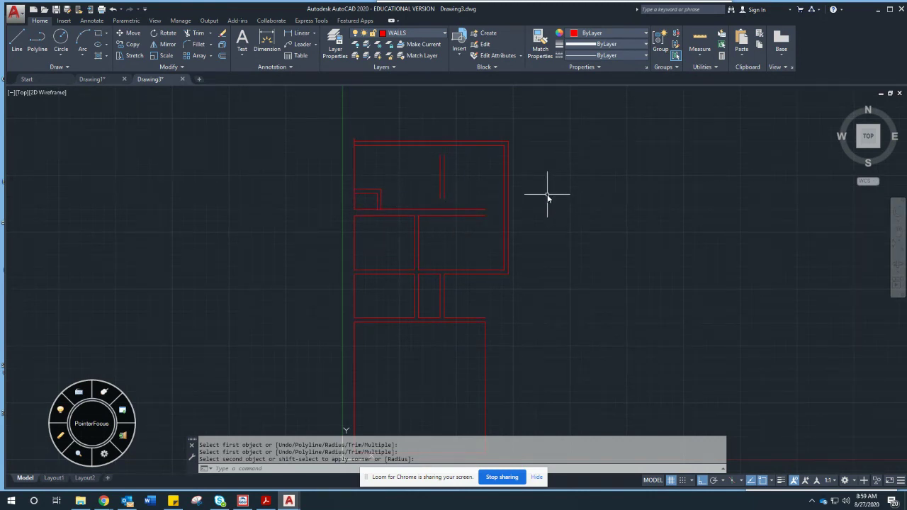
- Extend both lines of the horizontal wall below the uppermost room to the right wall's inner vertical line
{"action": "type", "text": "EX"}
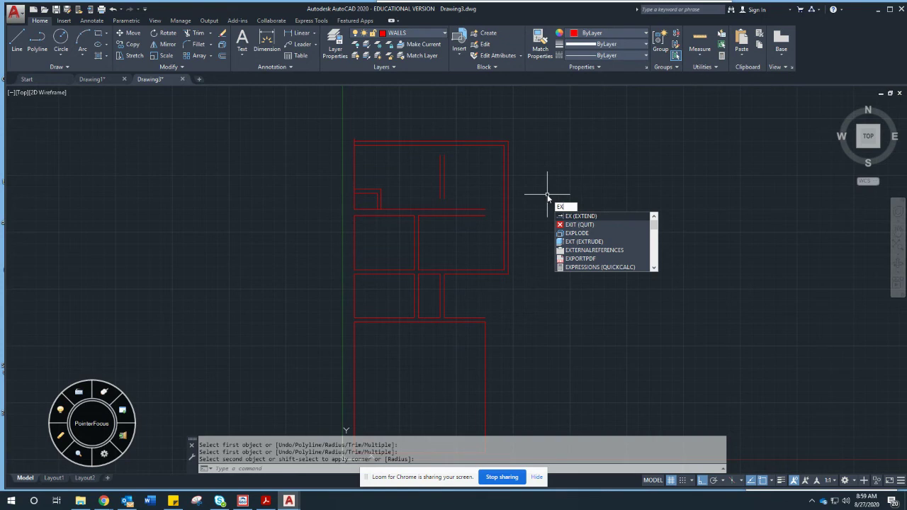
{"action": "key", "text": "Return"}
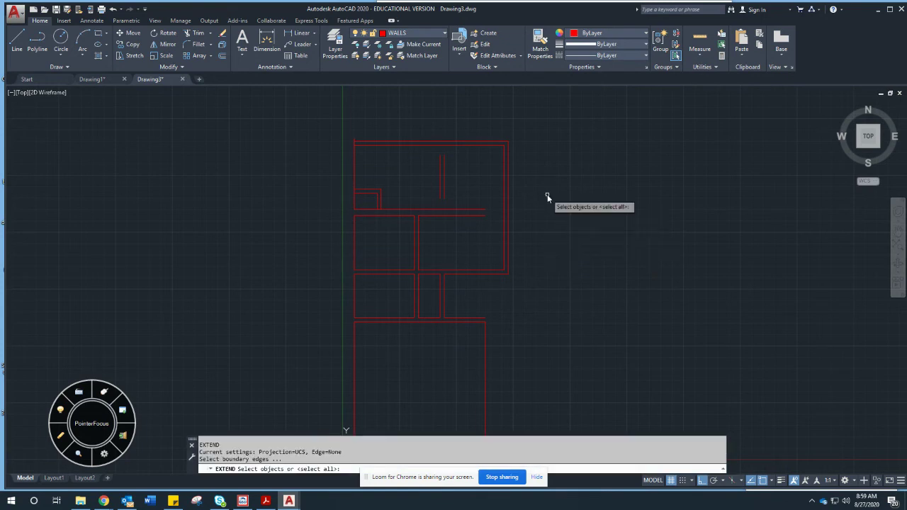
{"action": "left_click", "coordinate": [503, 194]}
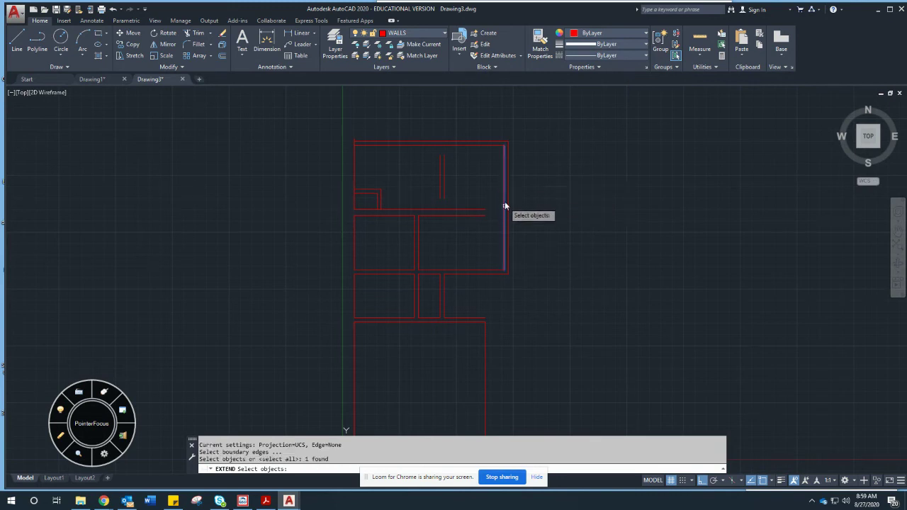
{"action": "key", "text": "Return"}
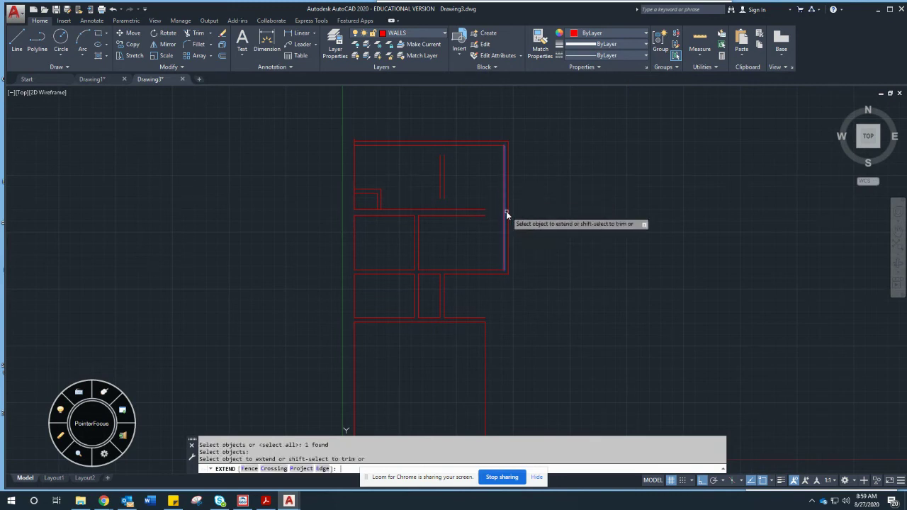
{"action": "left_click", "coordinate": [483, 208]}
{"action": "left_click", "coordinate": [480, 216]}
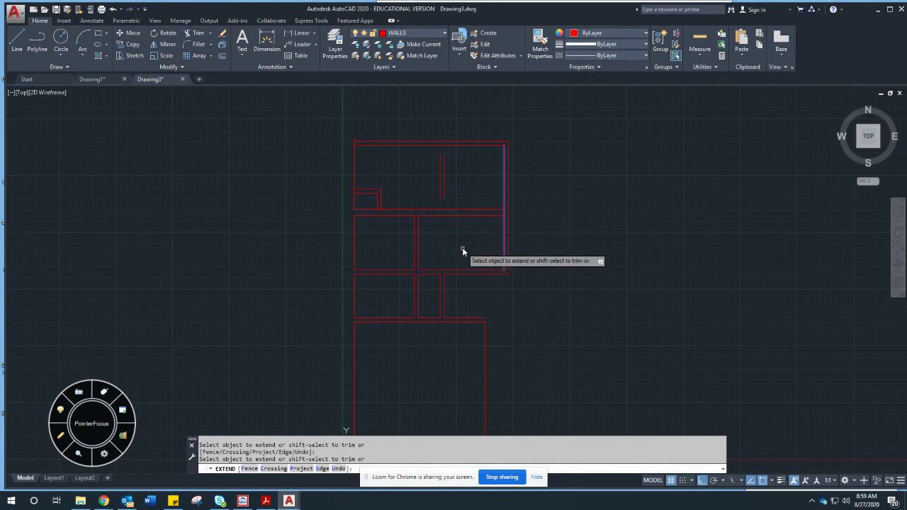
{"action": "key", "text": "Return"}
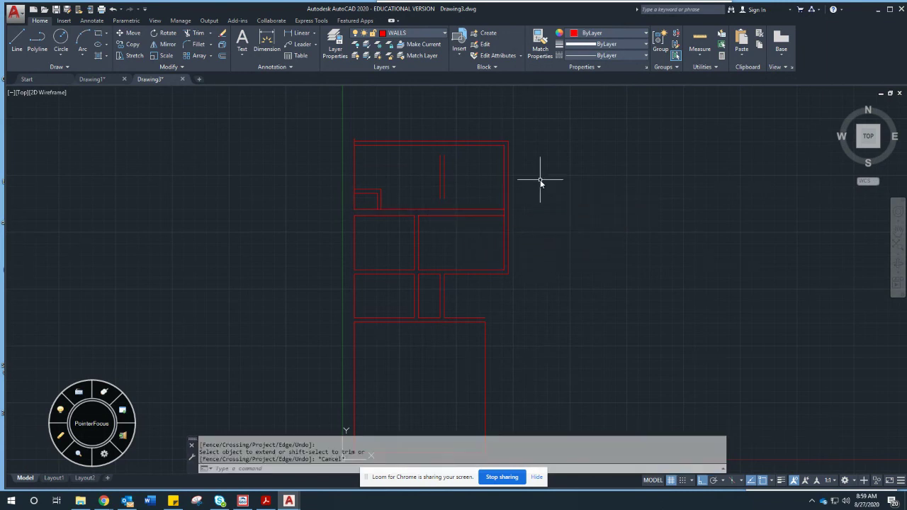
- Extend the two short vertical partition lines in the uppermost row up and down to the inner lines of the adjoining horizontal walls
{"action": "right_click", "coordinate": [540, 179]}
{"action": "left_click", "coordinate": [547, 184]}
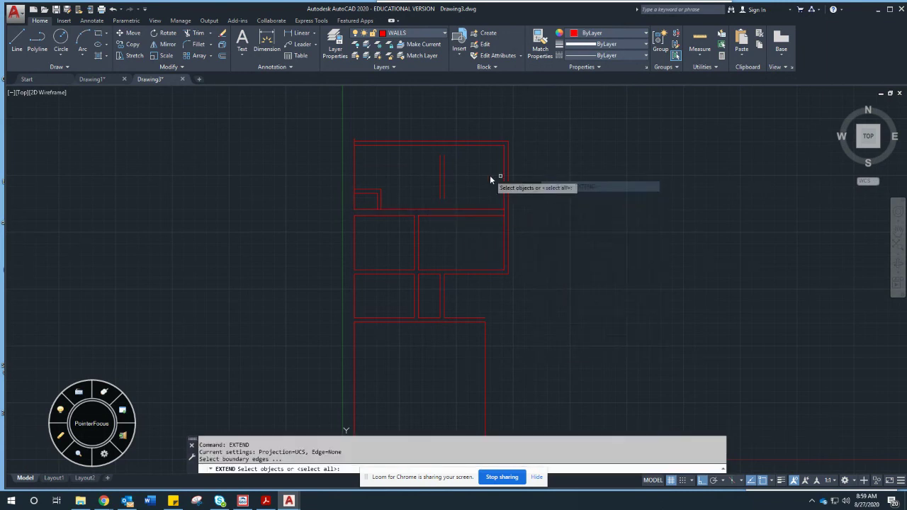
{"action": "left_click", "coordinate": [460, 145]}
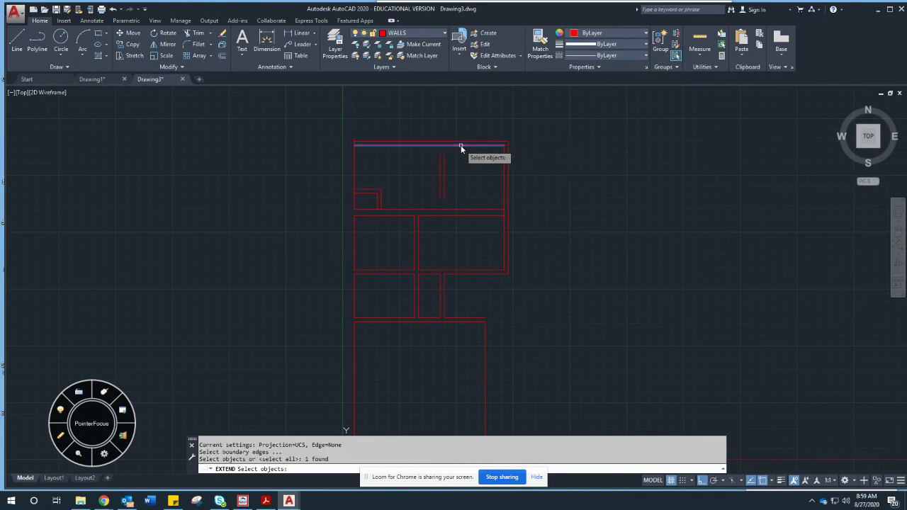
{"action": "left_click", "coordinate": [449, 209]}
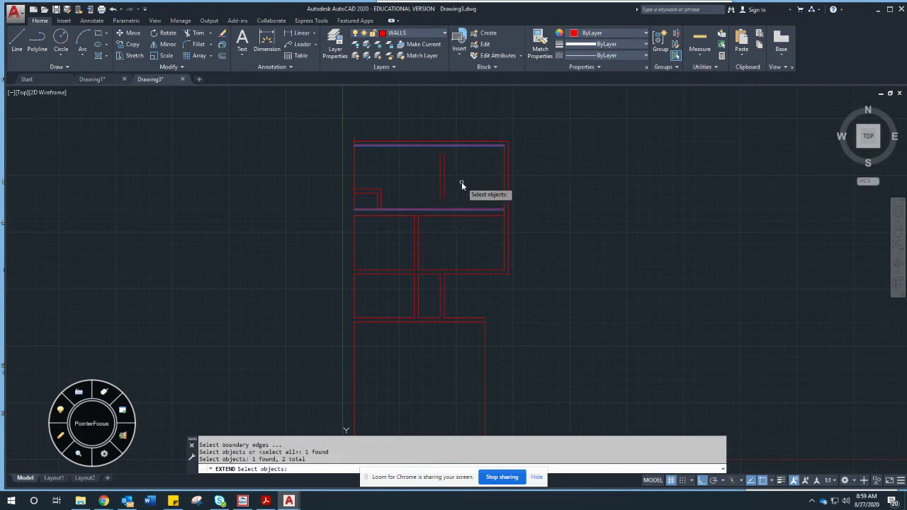
{"action": "key", "text": "Return"}
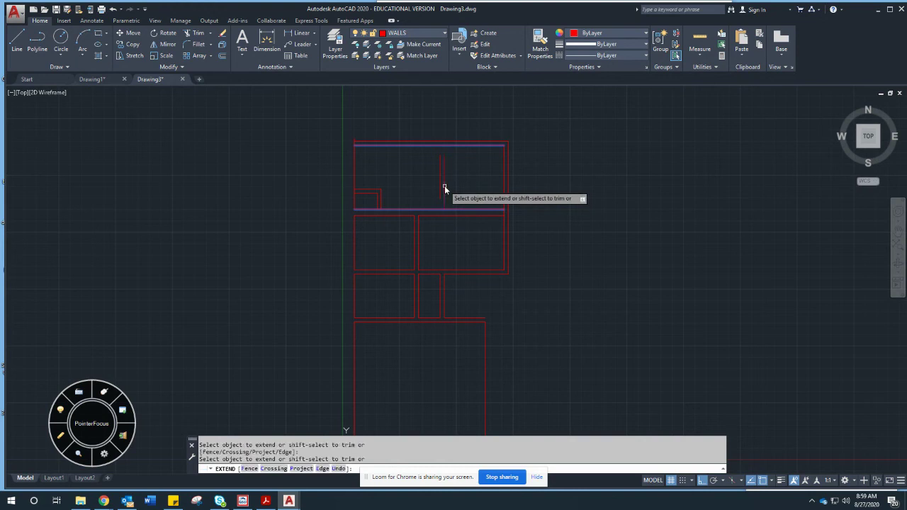
{"action": "left_click", "coordinate": [440, 187]}
{"action": "left_click", "coordinate": [444, 170]}
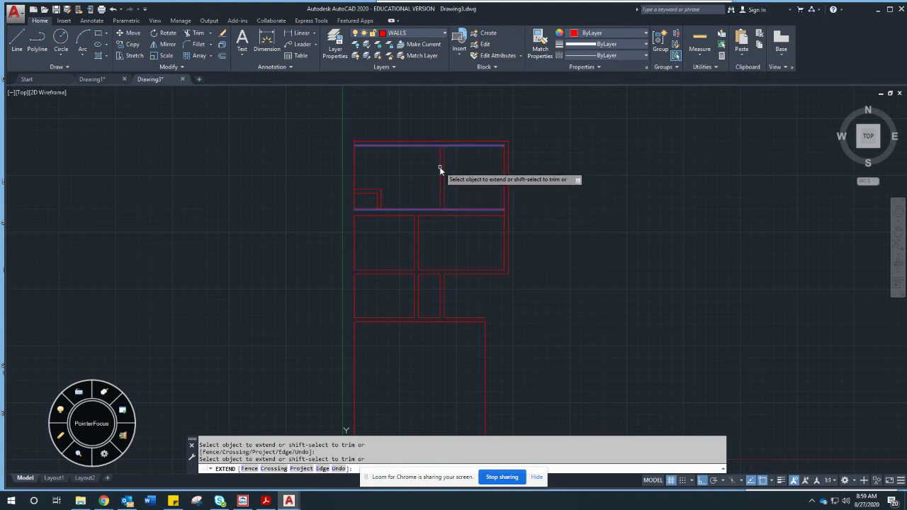
{"action": "key", "text": "Escape"}
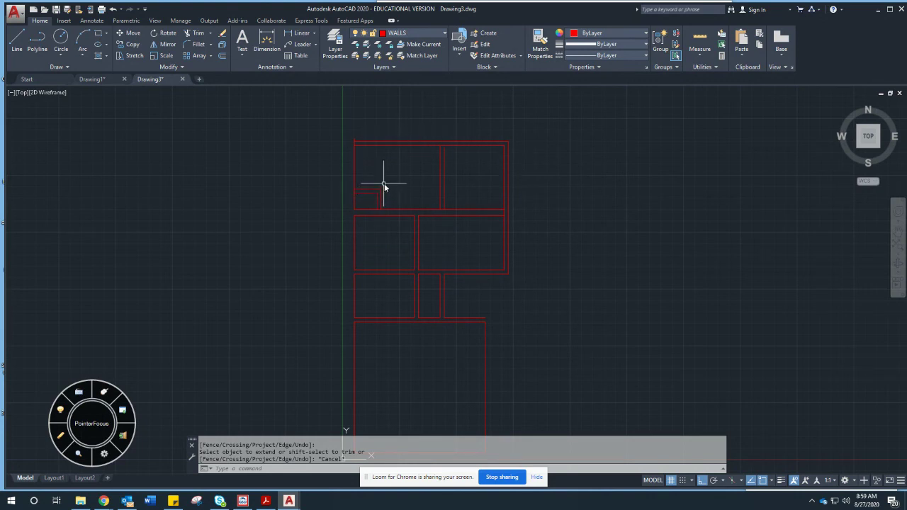
- Trim the left line across the uppermost wall's thickness and the horizontal lines crossing the uppermost row's partition at both ends
{"action": "scroll", "coordinate": [389, 182], "scroll_direction": "up", "scroll_amount": 2}
{"action": "middle_click_drag", "start_coordinate": [389, 182], "coordinate": [392, 206]}
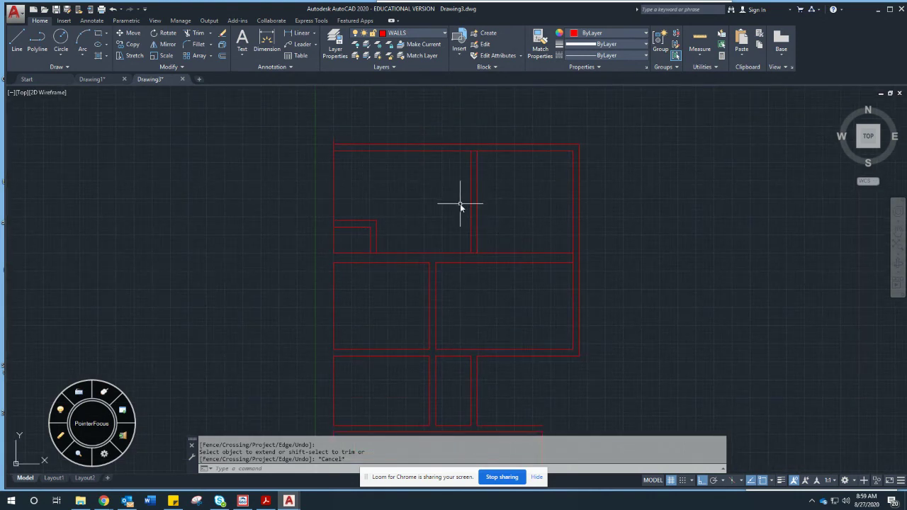
{"action": "type", "text": "tr"}
{"action": "key", "text": "Return"}
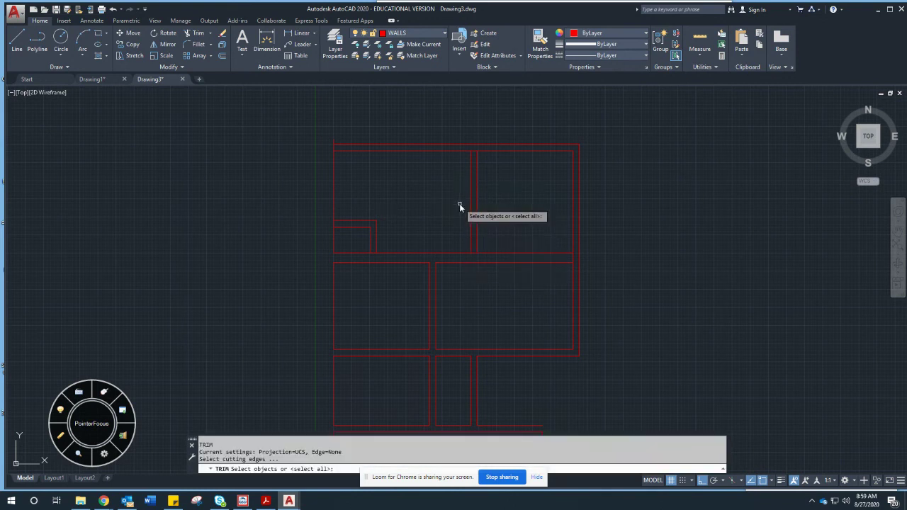
{"action": "left_click", "coordinate": [593, 116]}
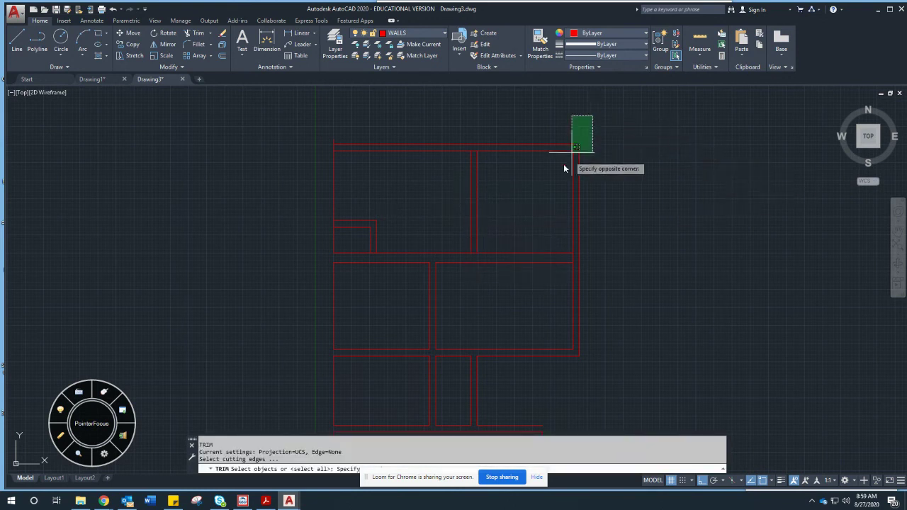
{"action": "left_click", "coordinate": [256, 274]}
{"action": "key", "text": "Return"}
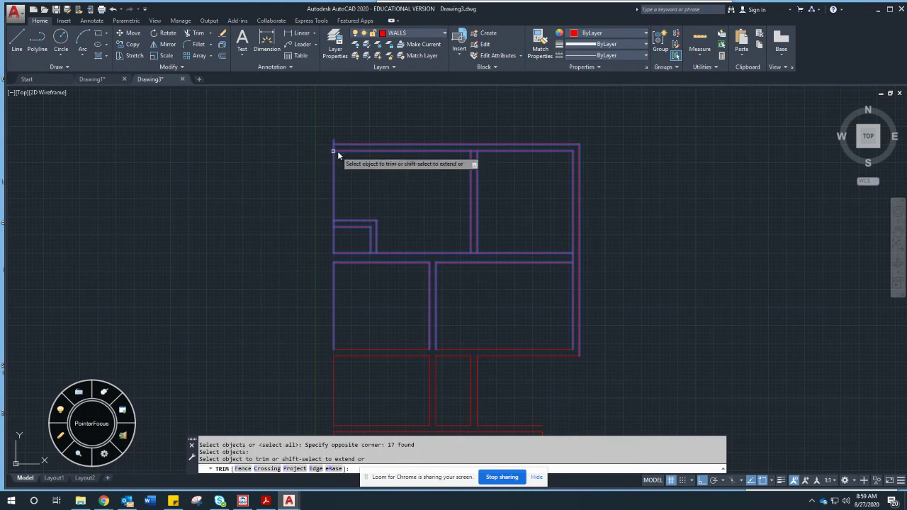
{"action": "left_click", "coordinate": [333, 146]}
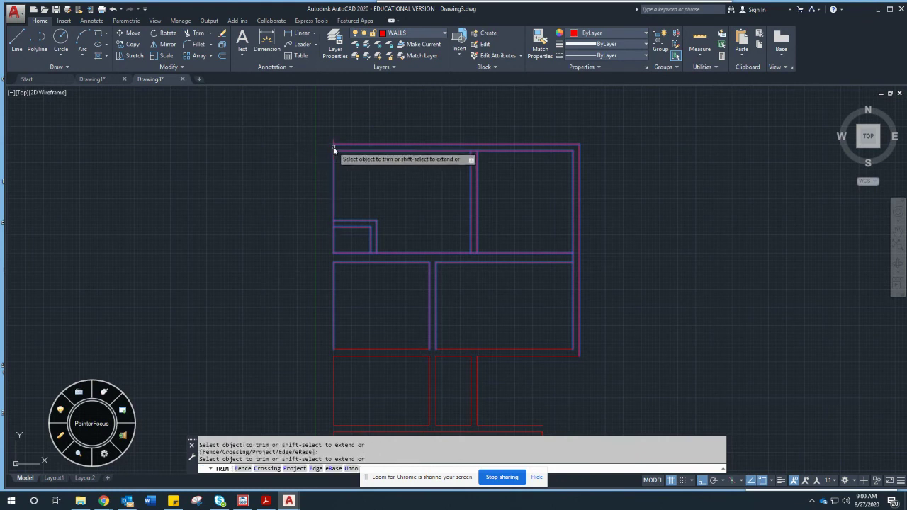
{"action": "left_click", "coordinate": [475, 150]}
{"action": "left_click", "coordinate": [475, 254]}
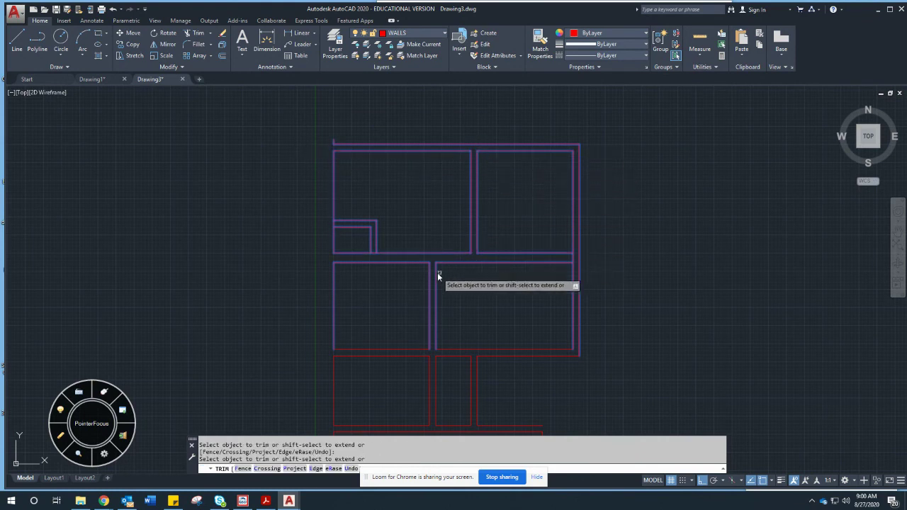
- Trim the line pieces crossing the small closet's wall ends and delete the leftover stub at the plan's upper-left corner
{"action": "left_click", "coordinate": [392, 259]}
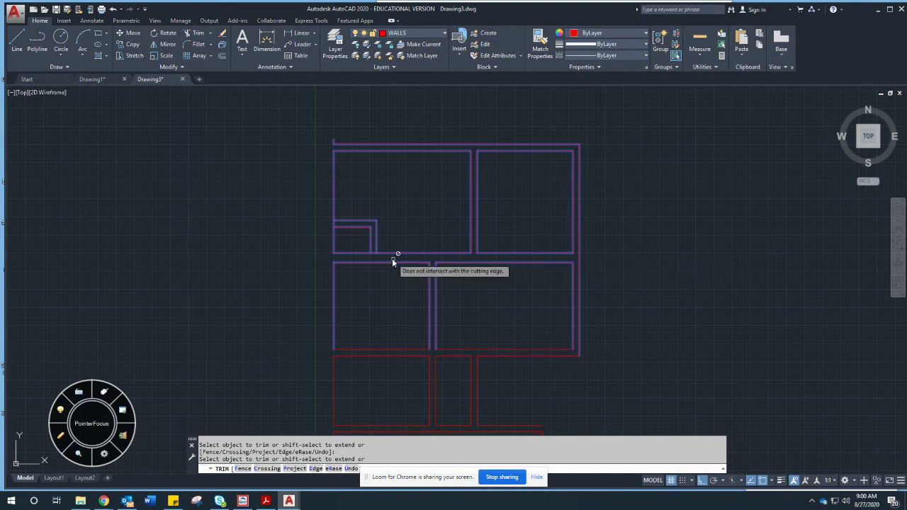
{"action": "left_click", "coordinate": [332, 222]}
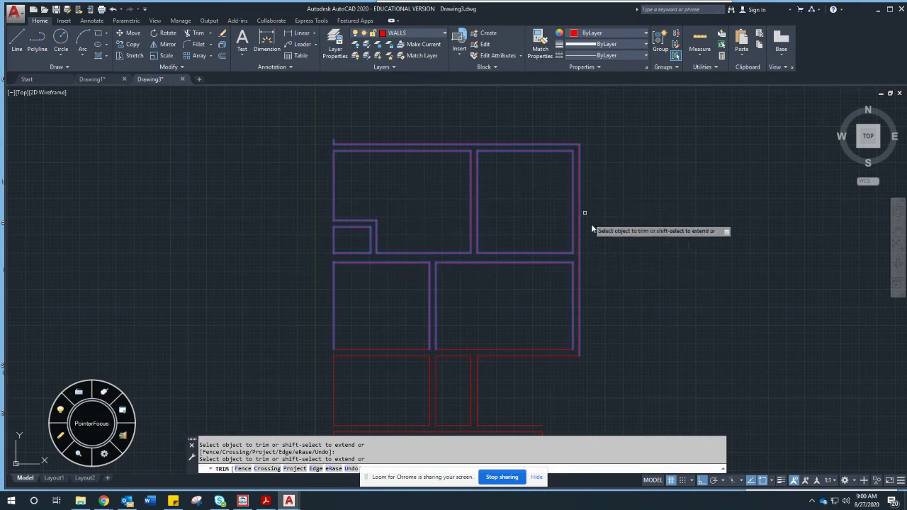
{"action": "key", "text": "Escape"}
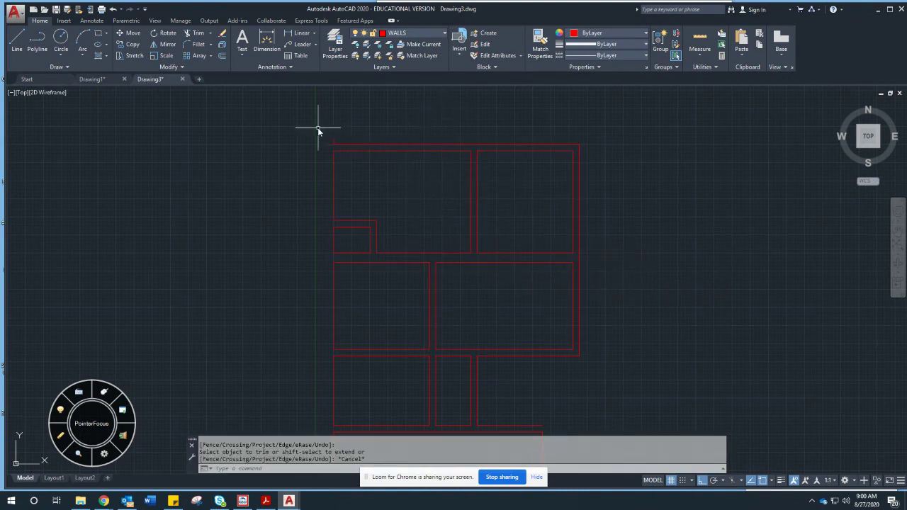
{"action": "key", "text": "Delete"}
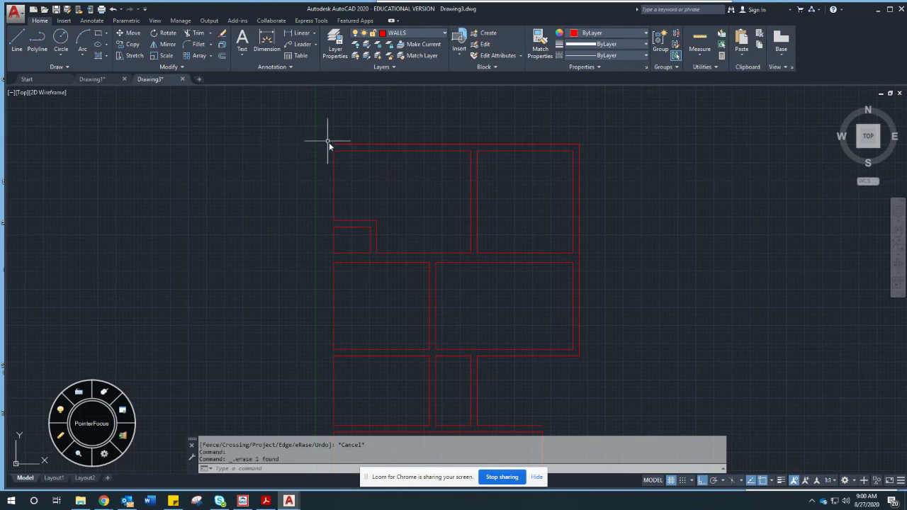
- Check the room sizes in the reference plan PDF and offset the uppermost wall's upper line 12' upward
{"action": "left_click", "coordinate": [265, 501]}
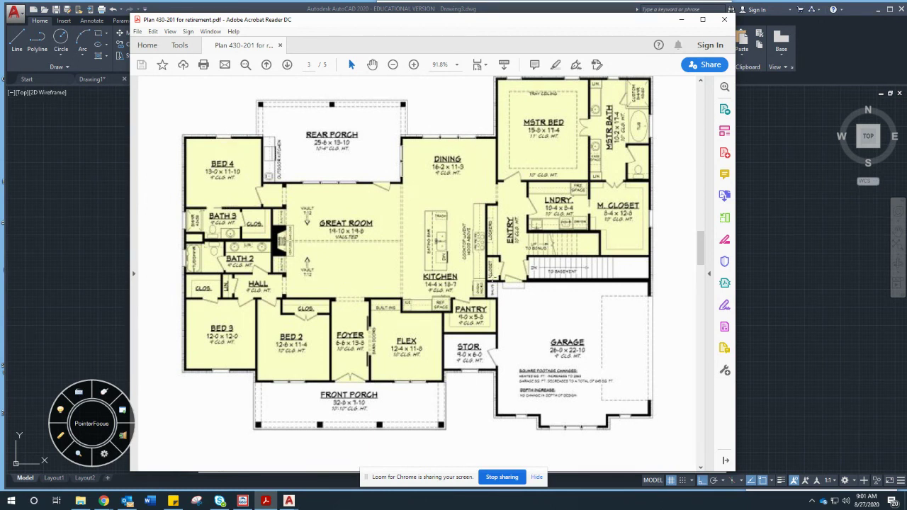
{"action": "left_click", "coordinate": [682, 21]}
{"action": "scroll", "coordinate": [426, 202], "scroll_direction": "down", "scroll_amount": 3}
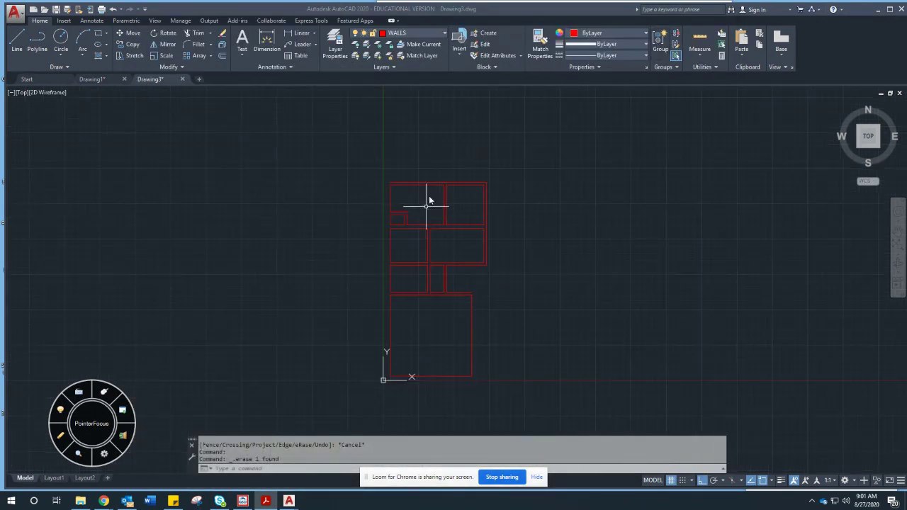
{"action": "scroll", "coordinate": [412, 177], "scroll_direction": "up", "scroll_amount": 3}
{"action": "middle_click_drag", "start_coordinate": [412, 178], "coordinate": [411, 233]}
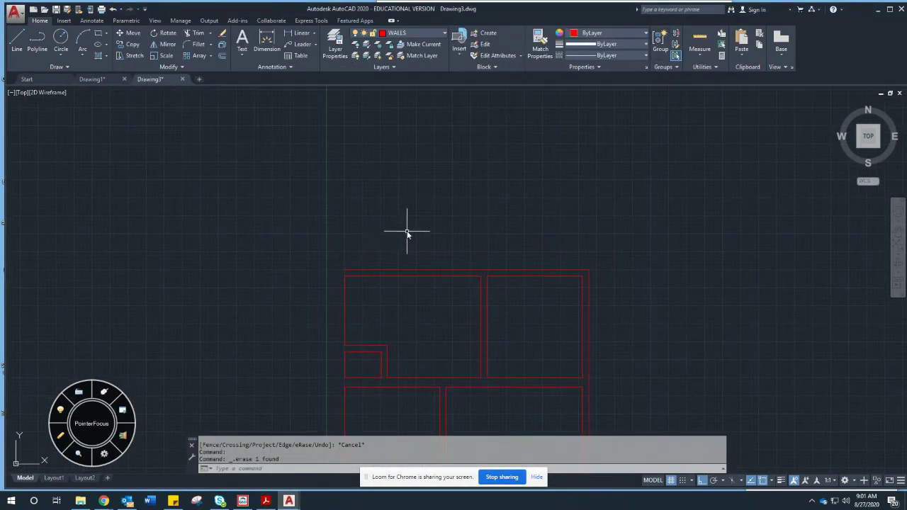
{"action": "scroll", "coordinate": [411, 233], "scroll_direction": "down", "scroll_amount": 1}
{"action": "type", "text": "o"}
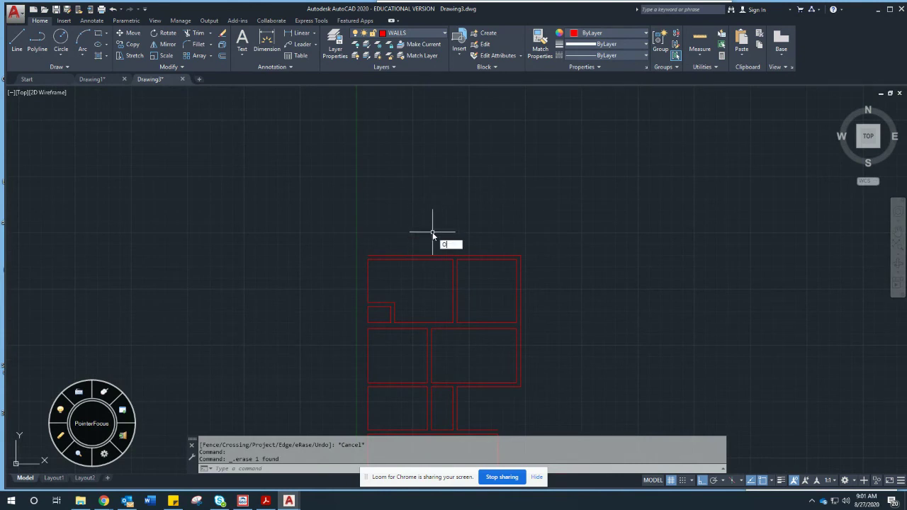
{"action": "key", "text": "Return"}
{"action": "type", "text": "12'"}
{"action": "key", "text": "Return"}
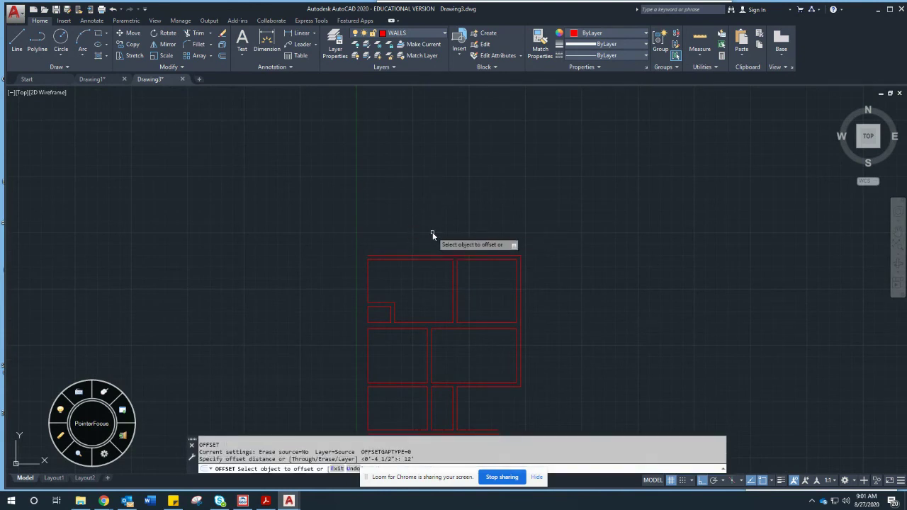
{"action": "left_click", "coordinate": [433, 254]}
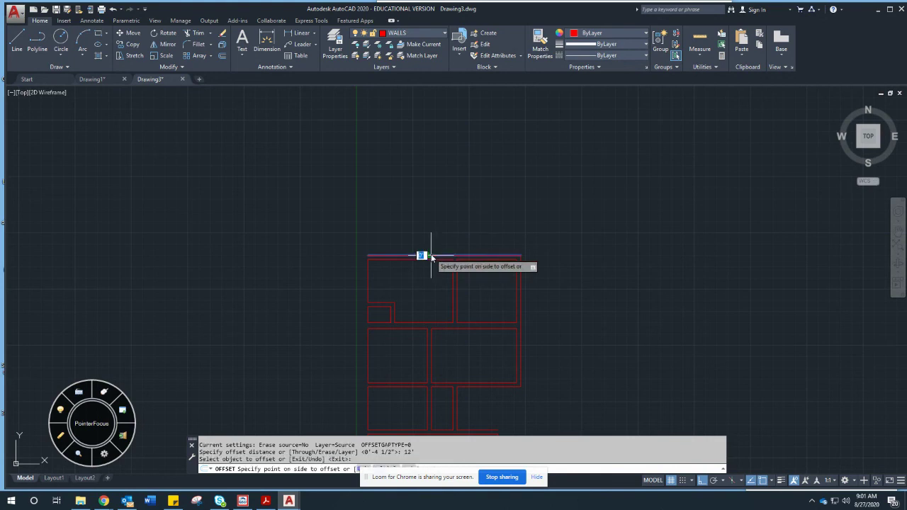
{"action": "left_click", "coordinate": [407, 187]}
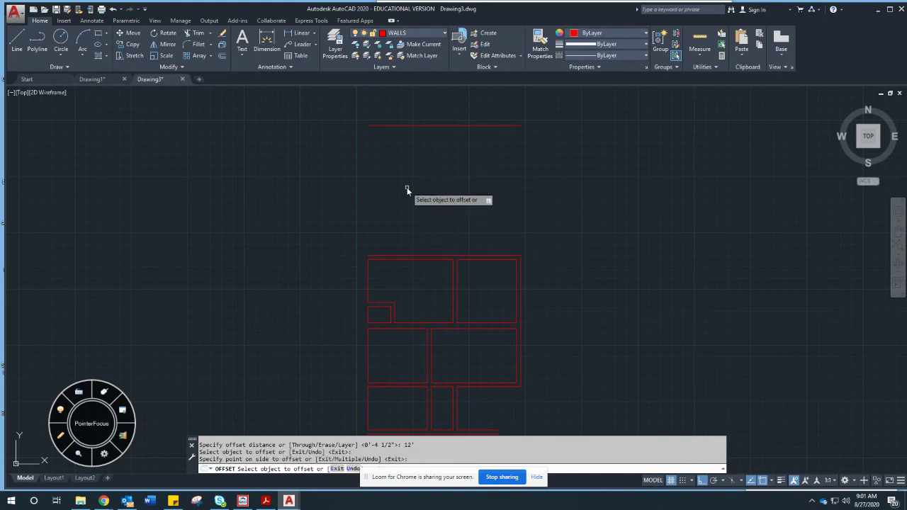
- Draw a vertical line from the uppermost wall's left end up to the left end of the line offset 12' above it
{"action": "key", "text": "Escape"}
{"action": "type", "text": "l"}
{"action": "key", "text": "Return"}
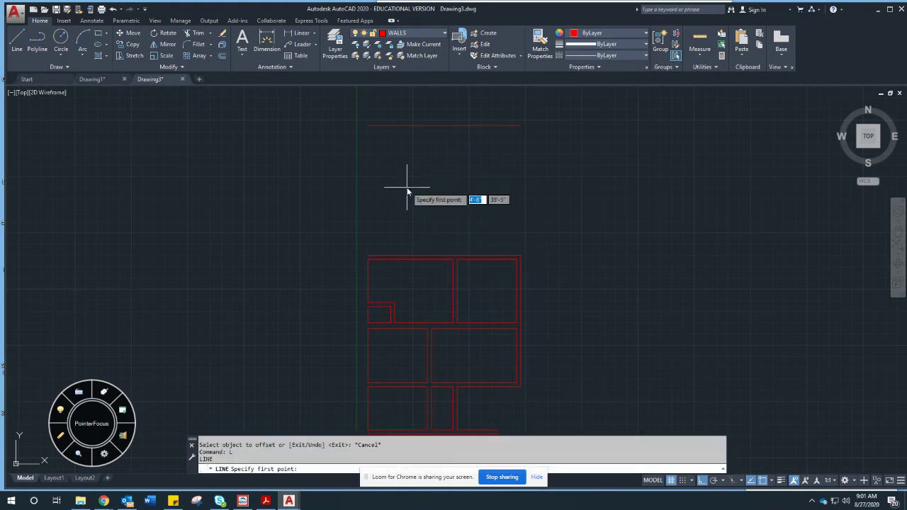
{"action": "left_click", "coordinate": [368, 256]}
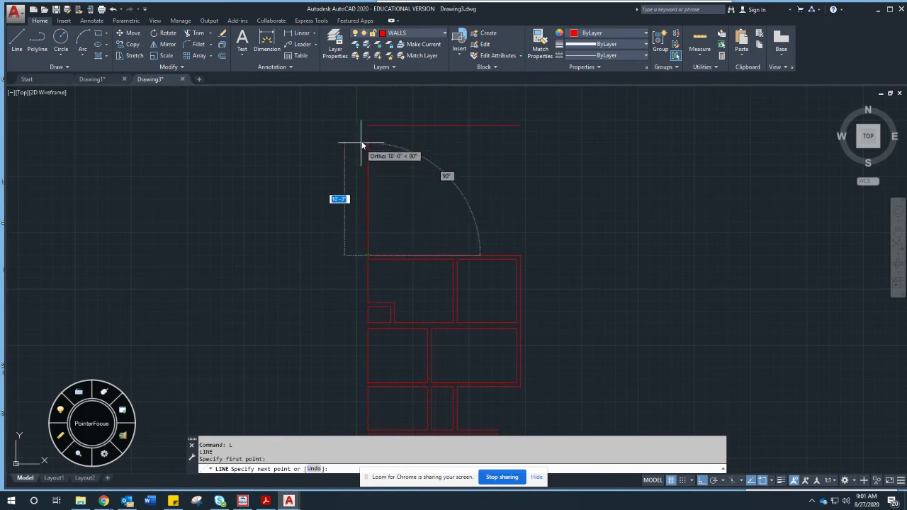
{"action": "left_click", "coordinate": [367, 128]}
{"action": "key", "text": "Escape"}
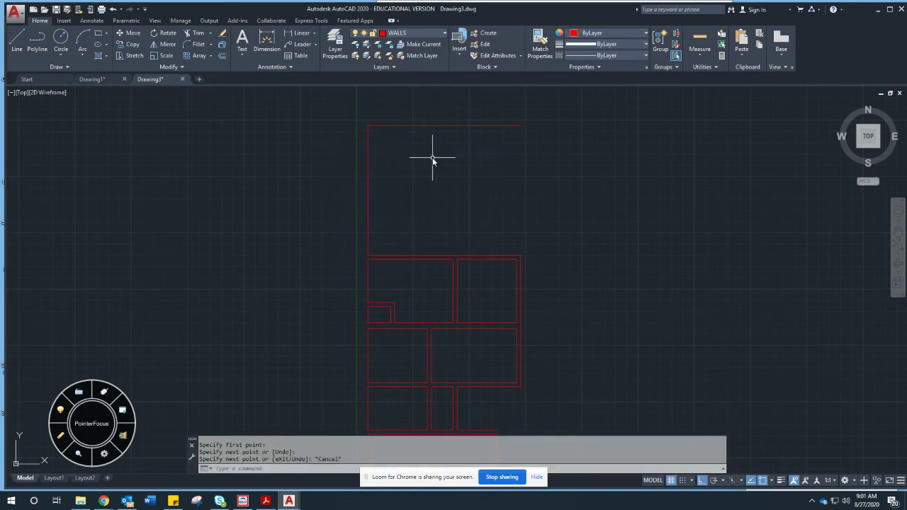
- Offset the left vertical line of the new uppermost room 13' to the right
{"action": "key", "text": "Return"}
{"action": "key", "text": "Escape"}
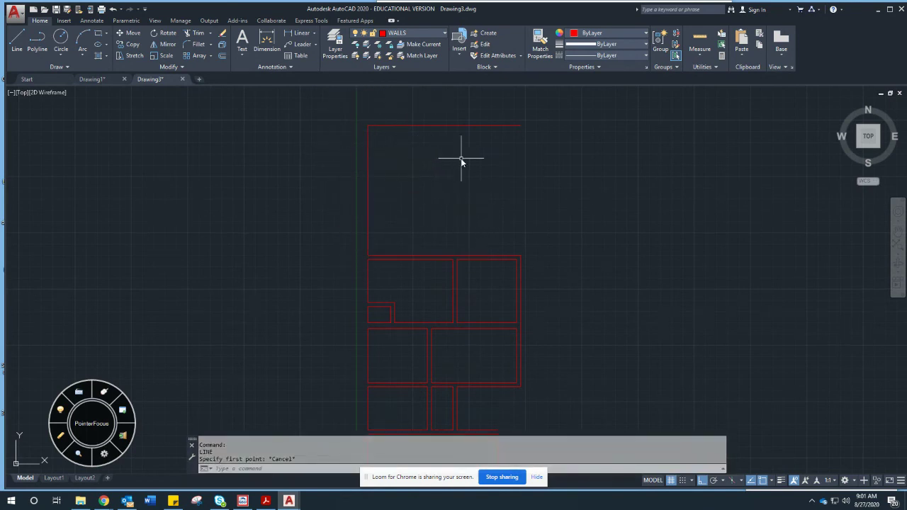
{"action": "right_click", "coordinate": [482, 180]}
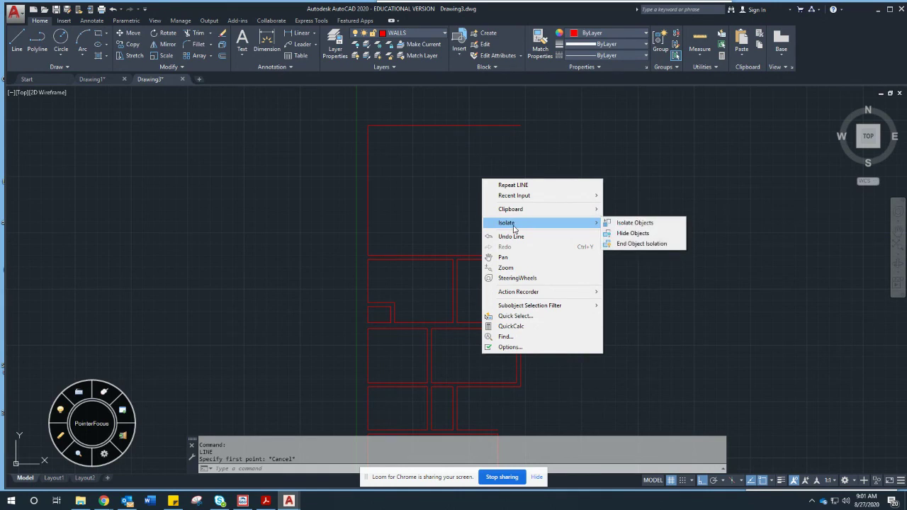
{"action": "mouse_move", "coordinate": [525, 203]}
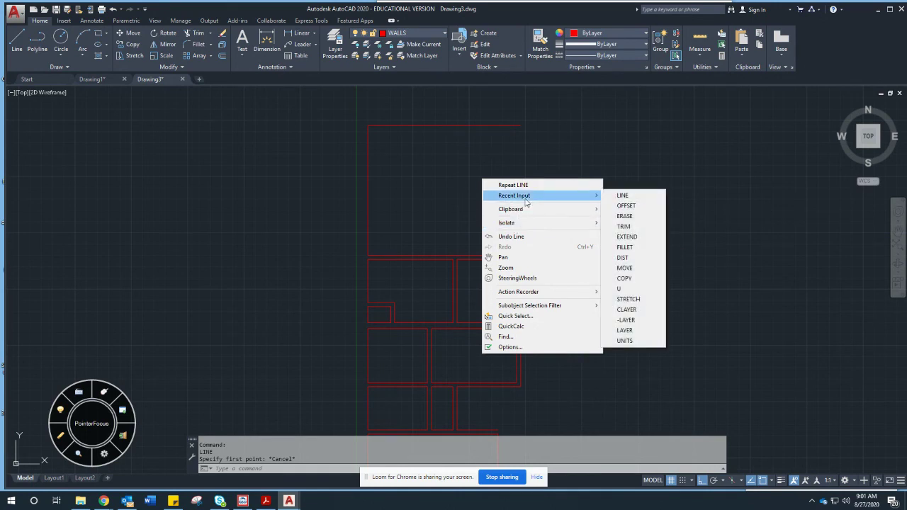
{"action": "left_click", "coordinate": [627, 207]}
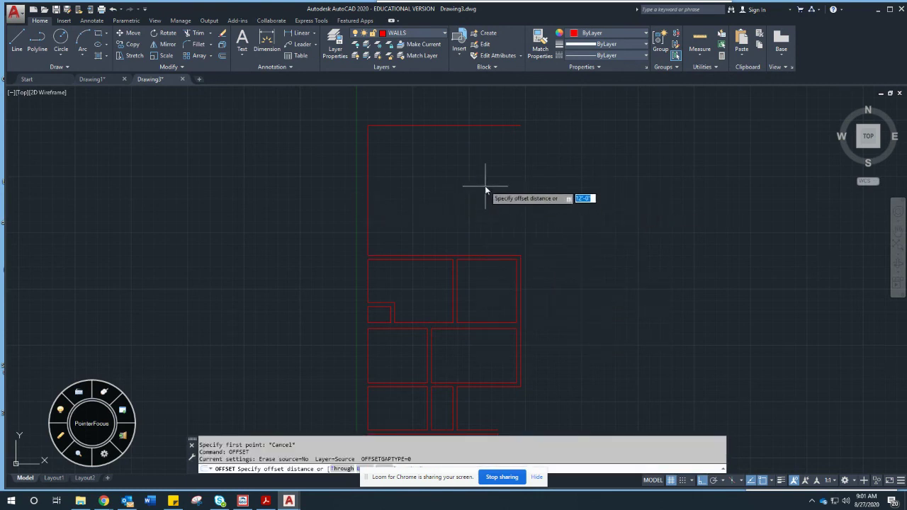
{"action": "type", "text": "13'"}
{"action": "key", "text": "Return"}
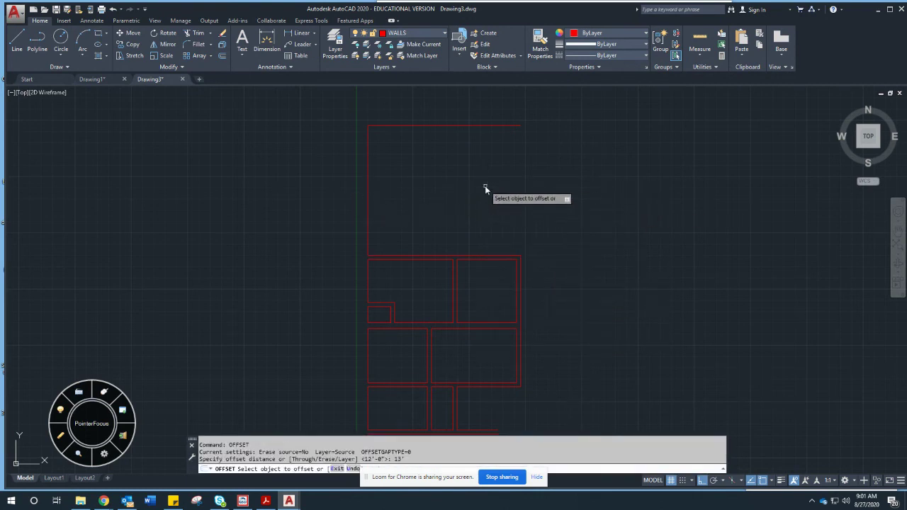
{"action": "left_click", "coordinate": [368, 190]}
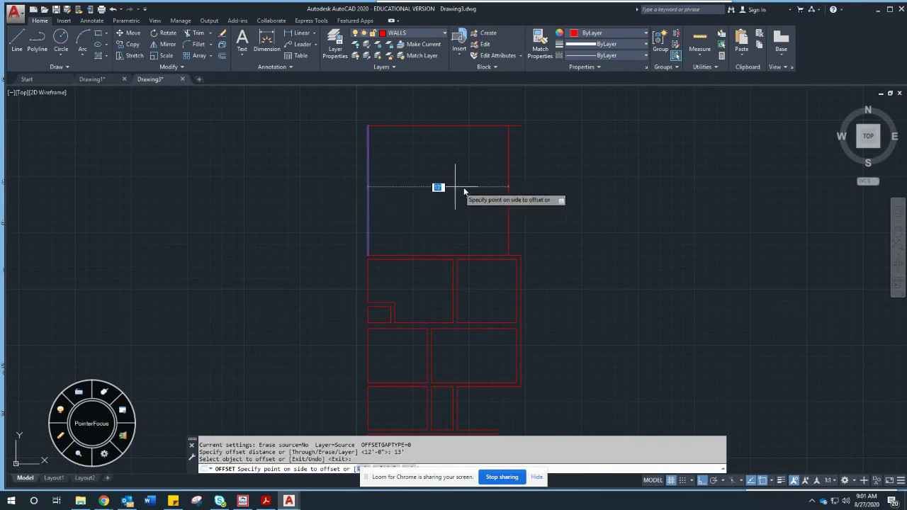
{"action": "left_click", "coordinate": [473, 189]}
{"action": "scroll", "coordinate": [495, 246], "scroll_direction": "down", "scroll_amount": 3}
{"action": "middle_click_drag", "start_coordinate": [533, 267], "coordinate": [501, 217]}
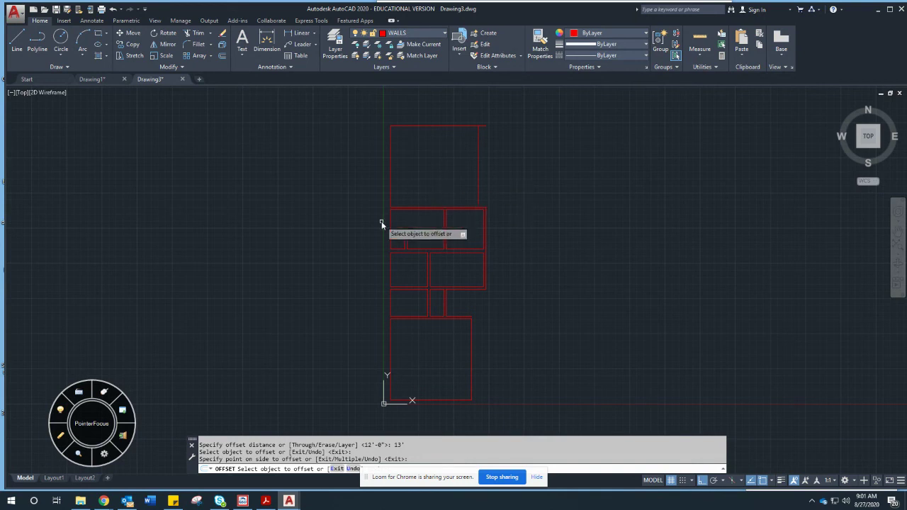
{"action": "key", "text": "Escape"}
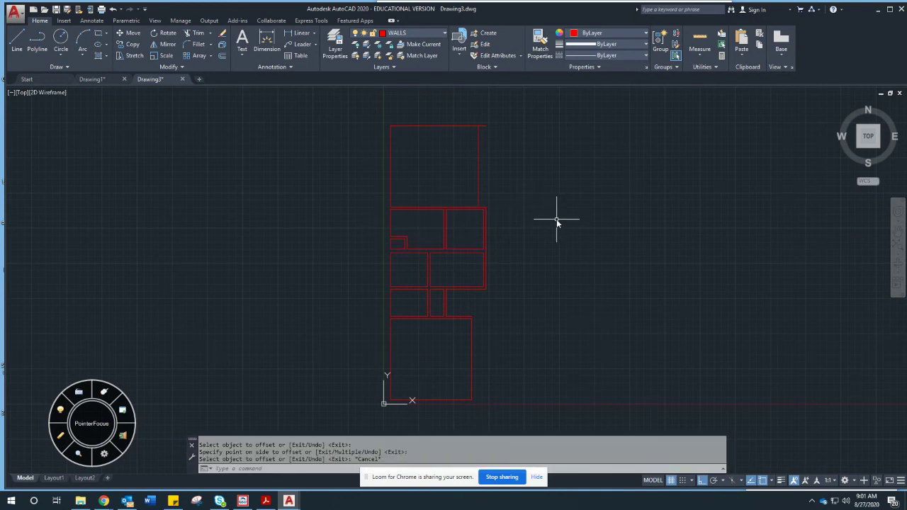
- Measure the uppermost room's height along its left line
{"action": "type", "text": "DI"}
{"action": "key", "text": "Return"}
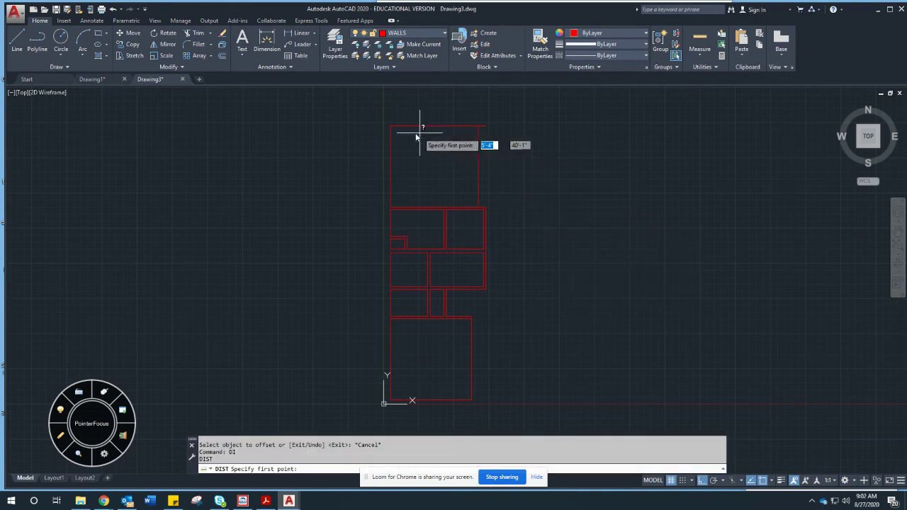
{"action": "left_click", "coordinate": [392, 126]}
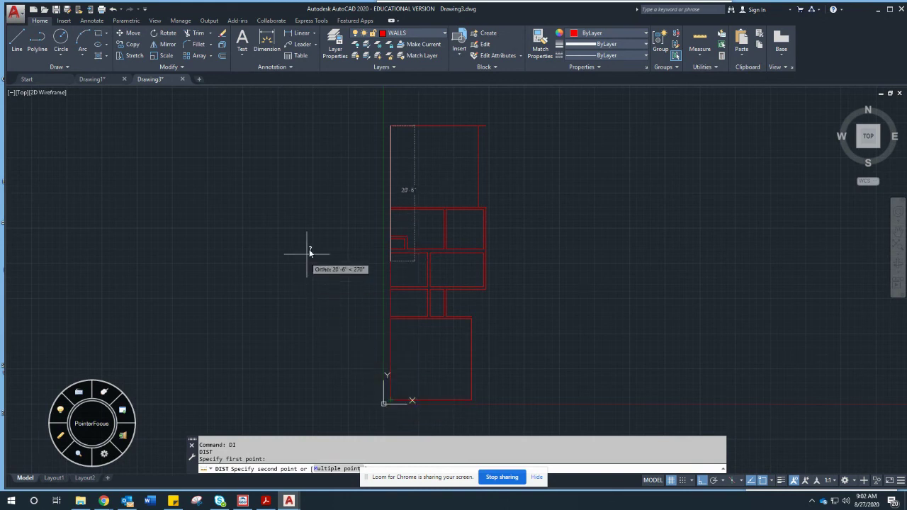
{"action": "key", "text": "Escape"}
{"action": "right_click", "coordinate": [363, 180]}
{"action": "left_click", "coordinate": [394, 188]}
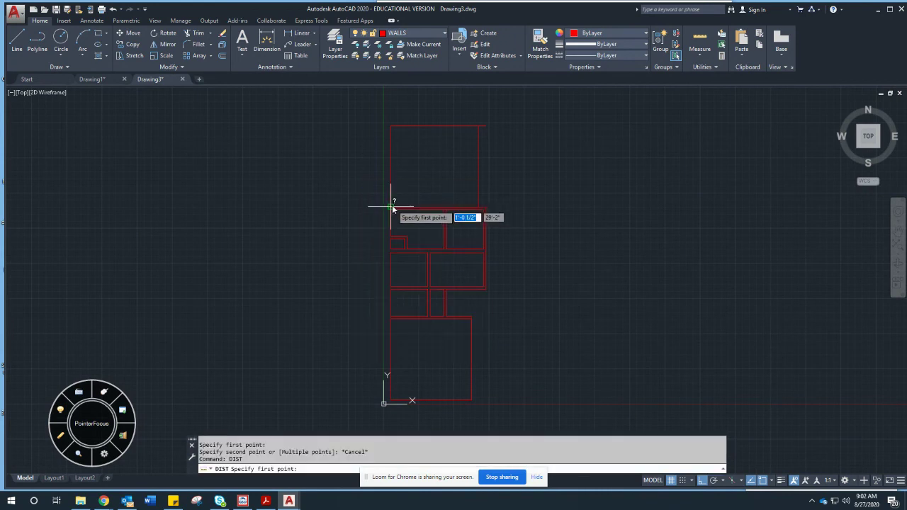
{"action": "left_click", "coordinate": [391, 205]}
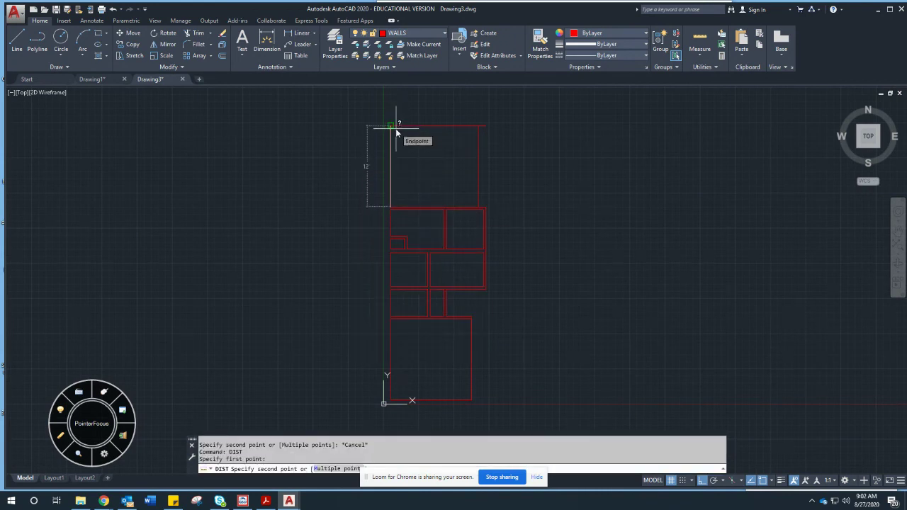
{"action": "key", "text": "Escape"}
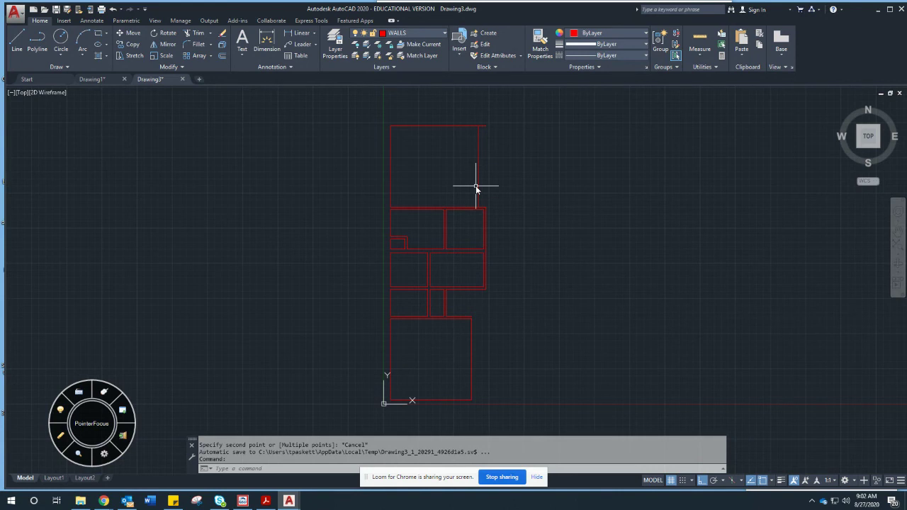
- Move the uppermost room's right vertical line 12" to the left
{"action": "type", "text": "m"}
{"action": "key", "text": "Return"}
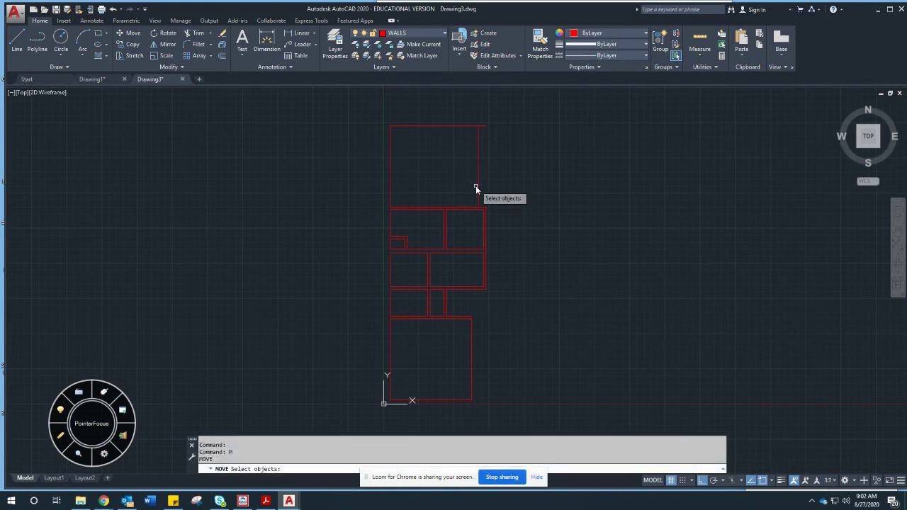
{"action": "left_click", "coordinate": [475, 186]}
{"action": "left_click", "coordinate": [485, 174]}
{"action": "key", "text": "Return"}
{"action": "left_click", "coordinate": [549, 171]}
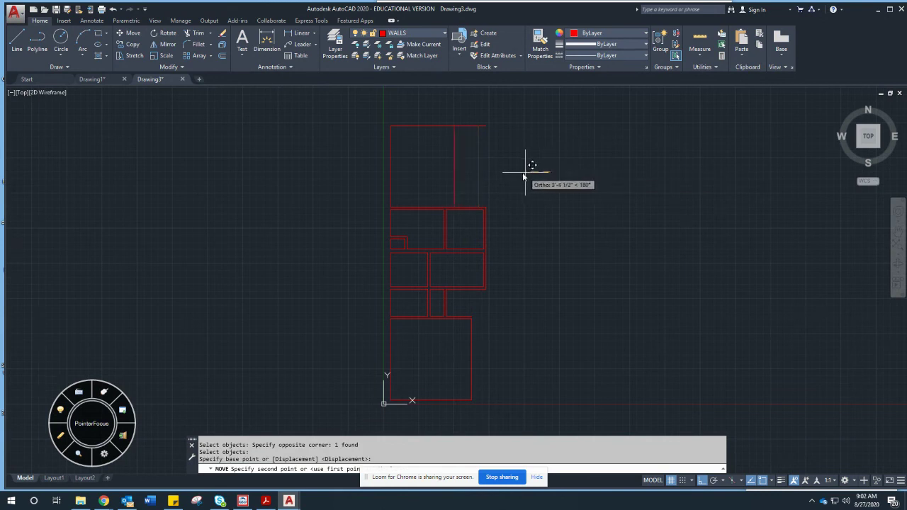
{"action": "type", "text": "12"}
{"action": "key", "text": "Return"}
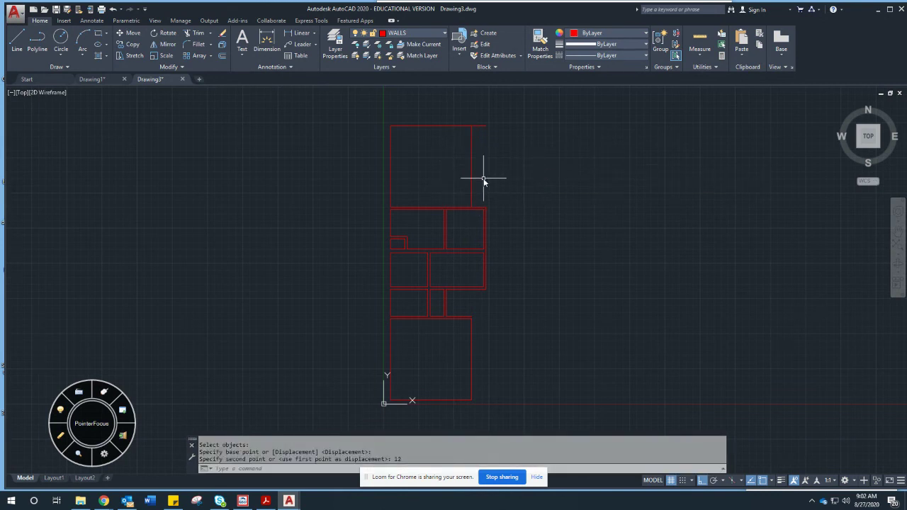
- Offset the uppermost room's right vertical line 4.5" outward to the right to form the wall thickness
{"action": "type", "text": "o"}
{"action": "key", "text": "Return"}
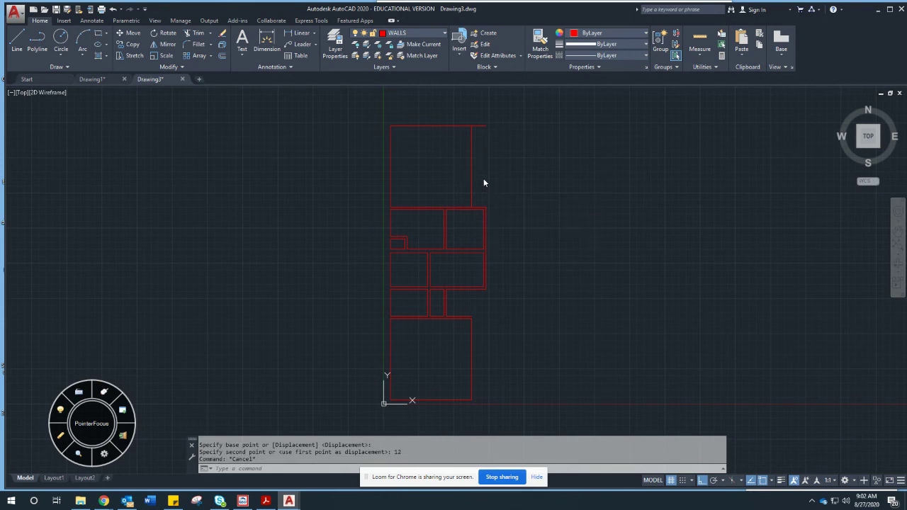
{"action": "type", "text": "4.5"}
{"action": "key", "text": "Return"}
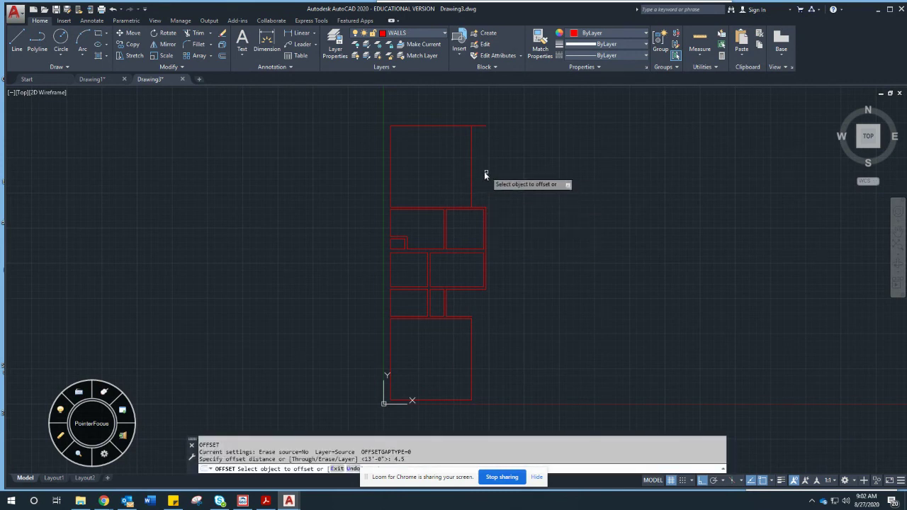
{"action": "left_click", "coordinate": [475, 170]}
{"action": "left_click", "coordinate": [482, 169]}
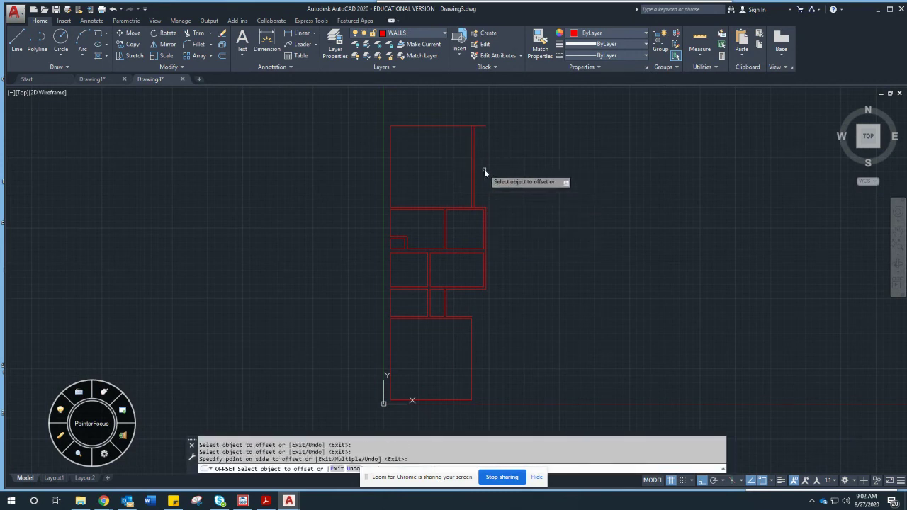
{"action": "key", "text": "Escape"}
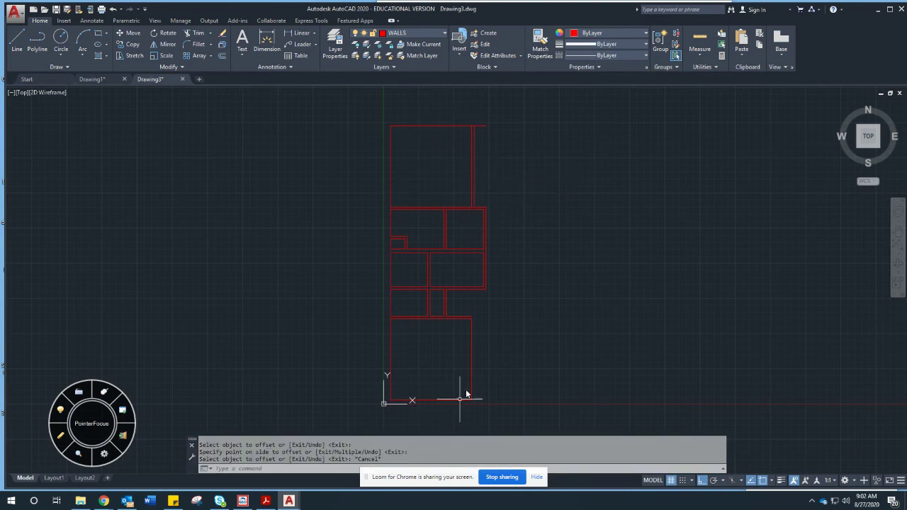